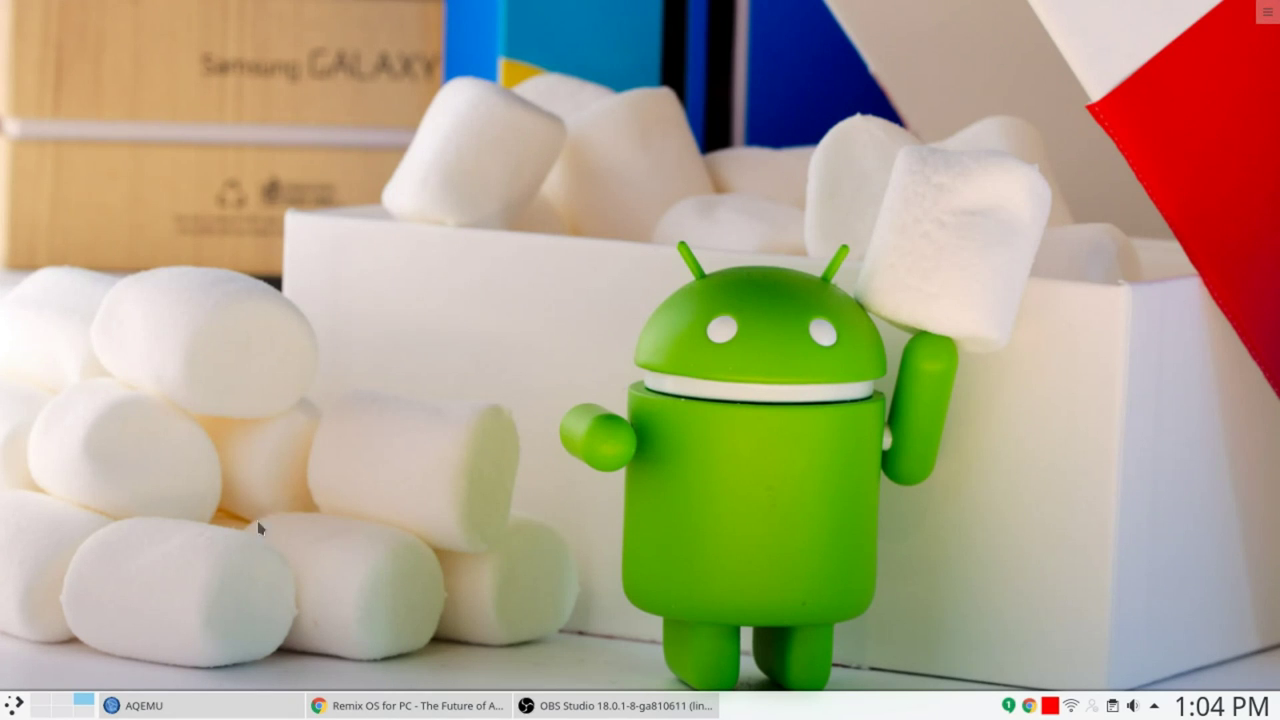
- Open the AQEMU virtual machine manager from the taskbar
click(150, 708)
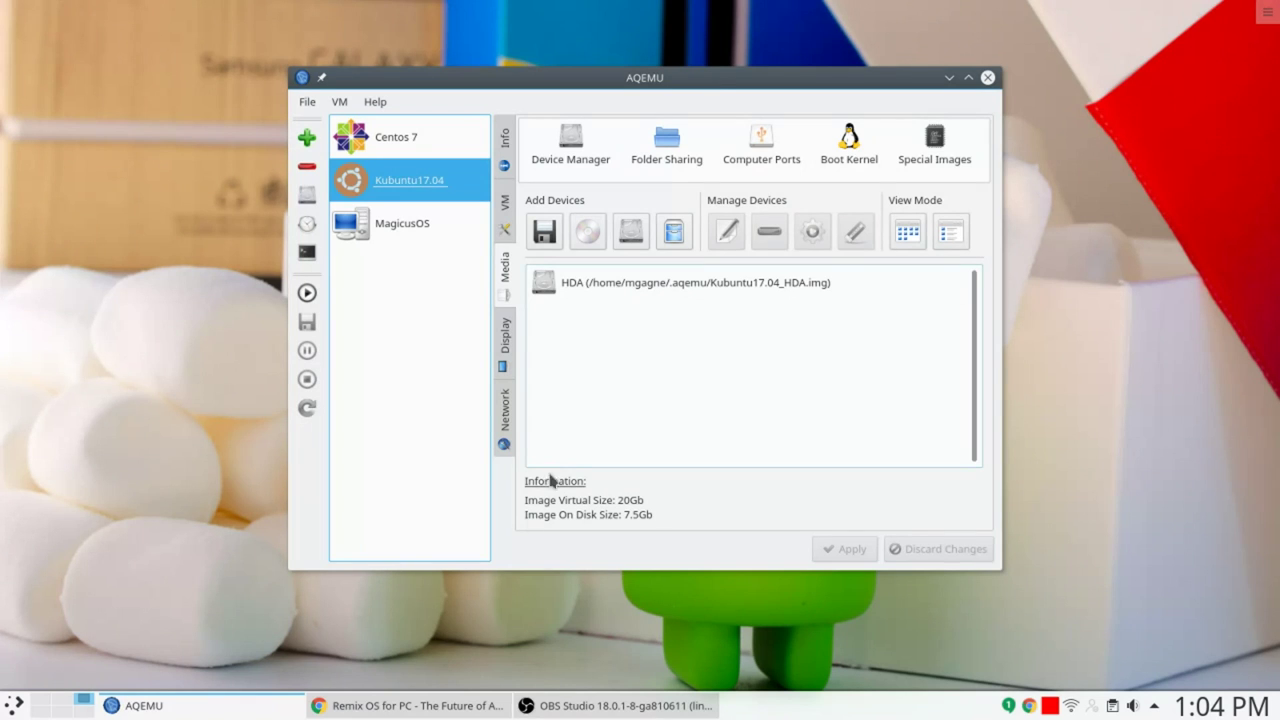
- Move the AQEMU window down and right, and minimize Chrome so AQEMU stays visible
mouse_move(439, 716)
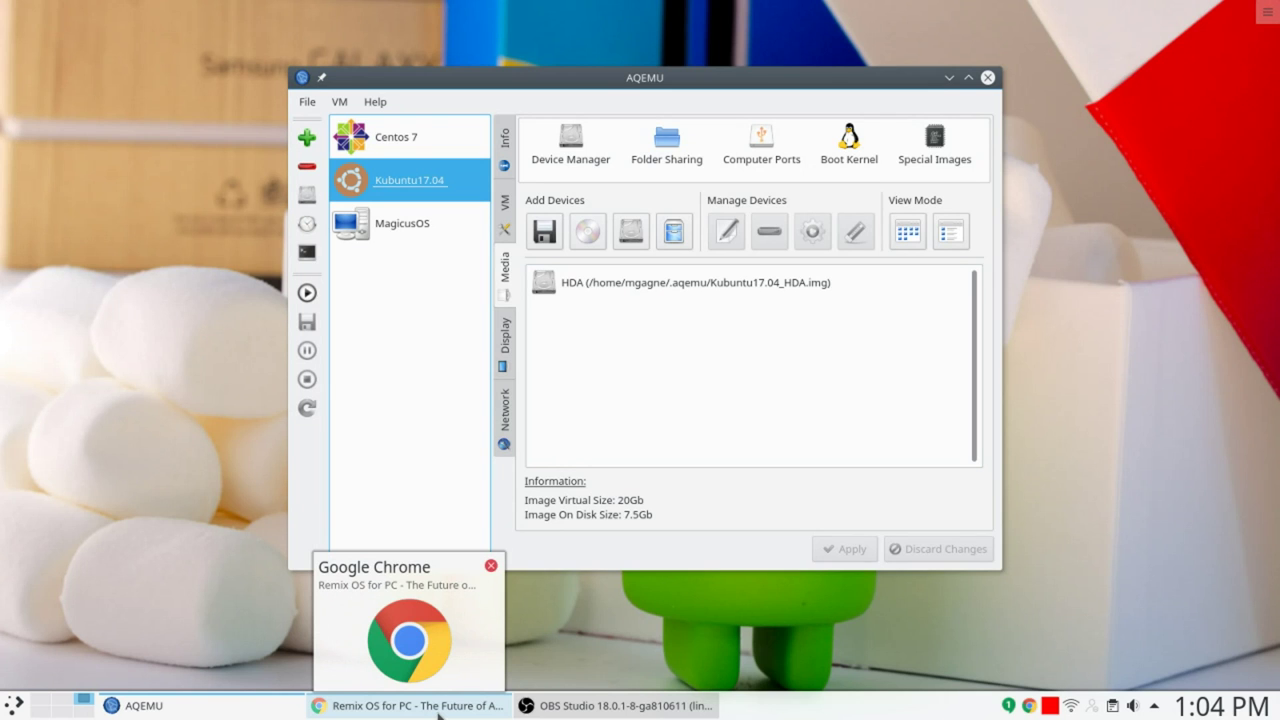
click(439, 714)
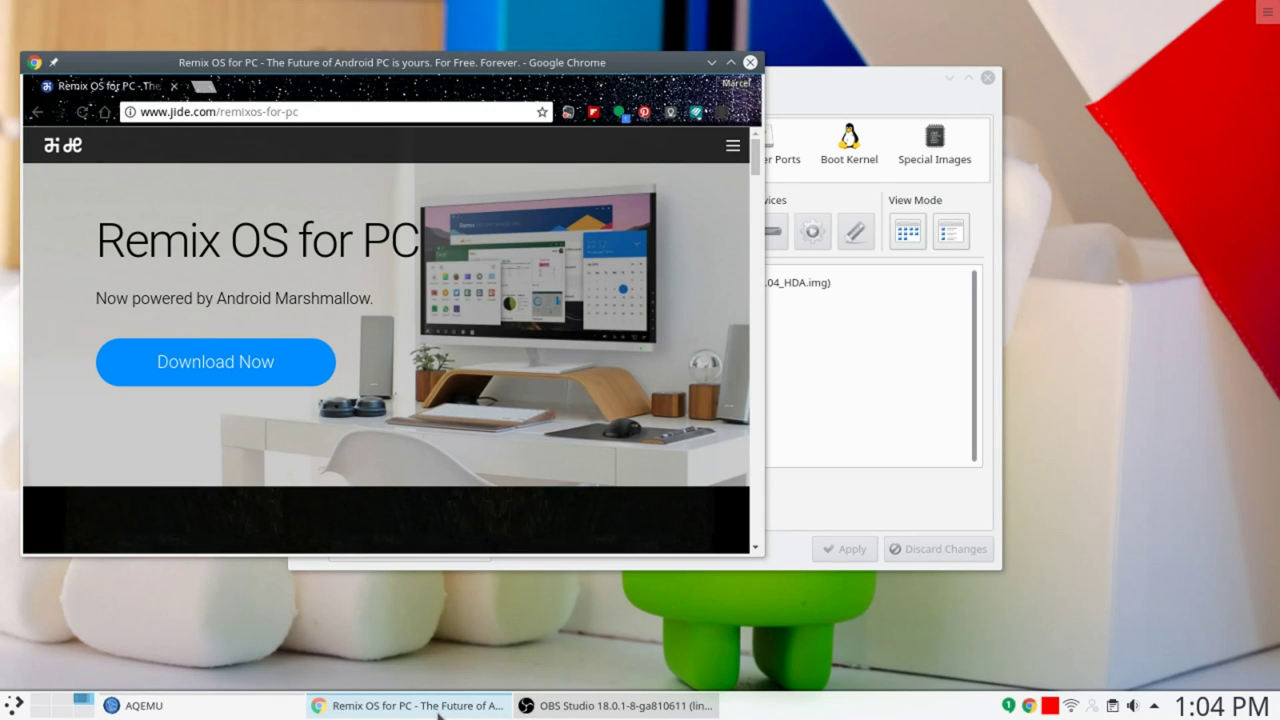
click(711, 63)
click(949, 77)
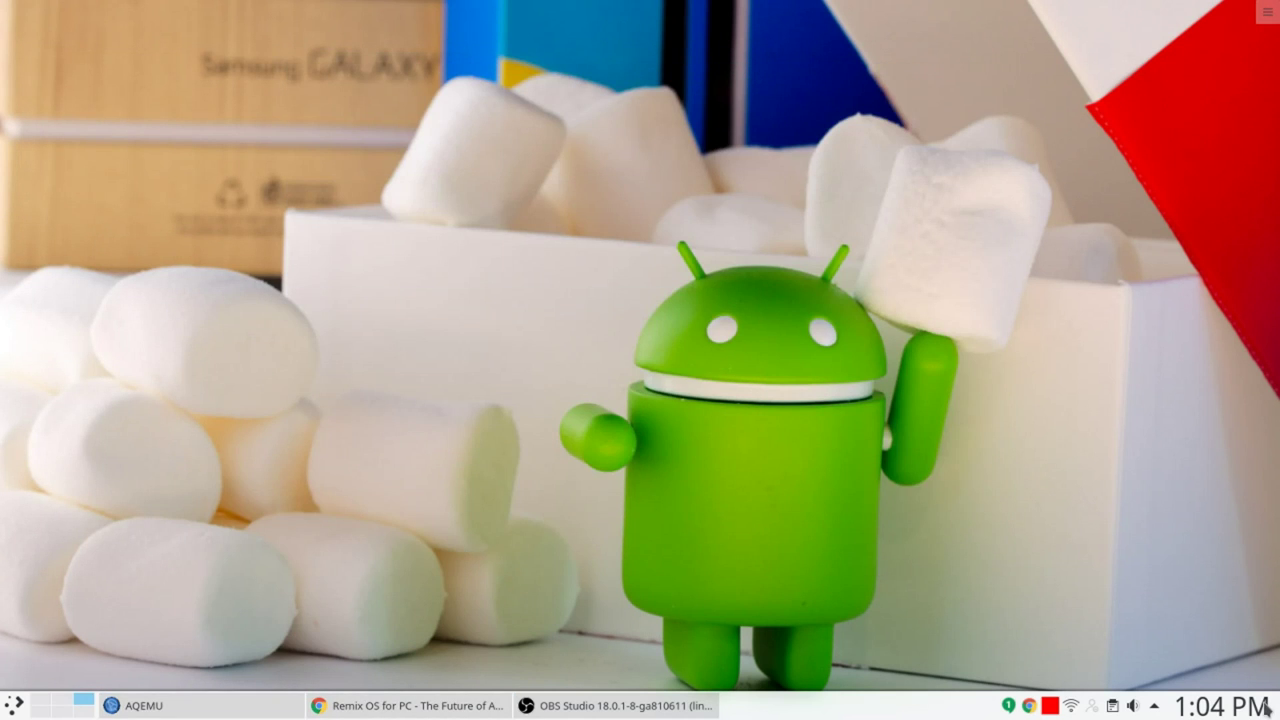
click(1267, 708)
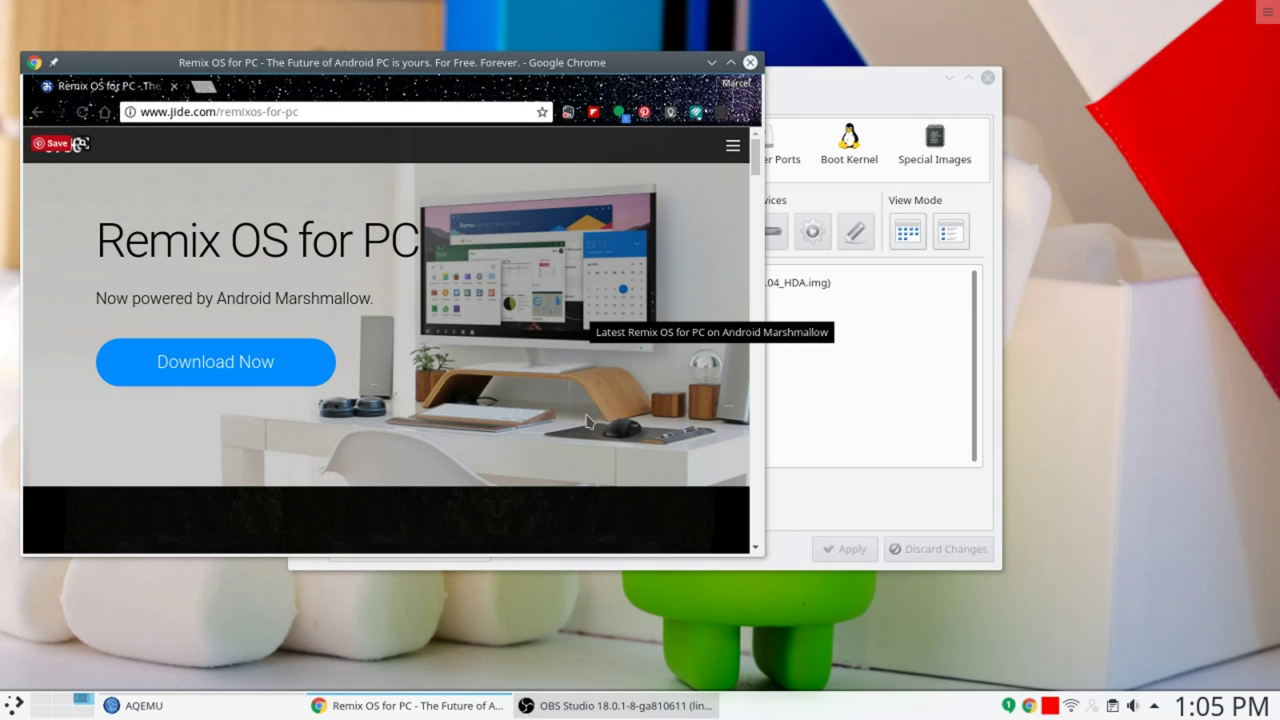
click(830, 78)
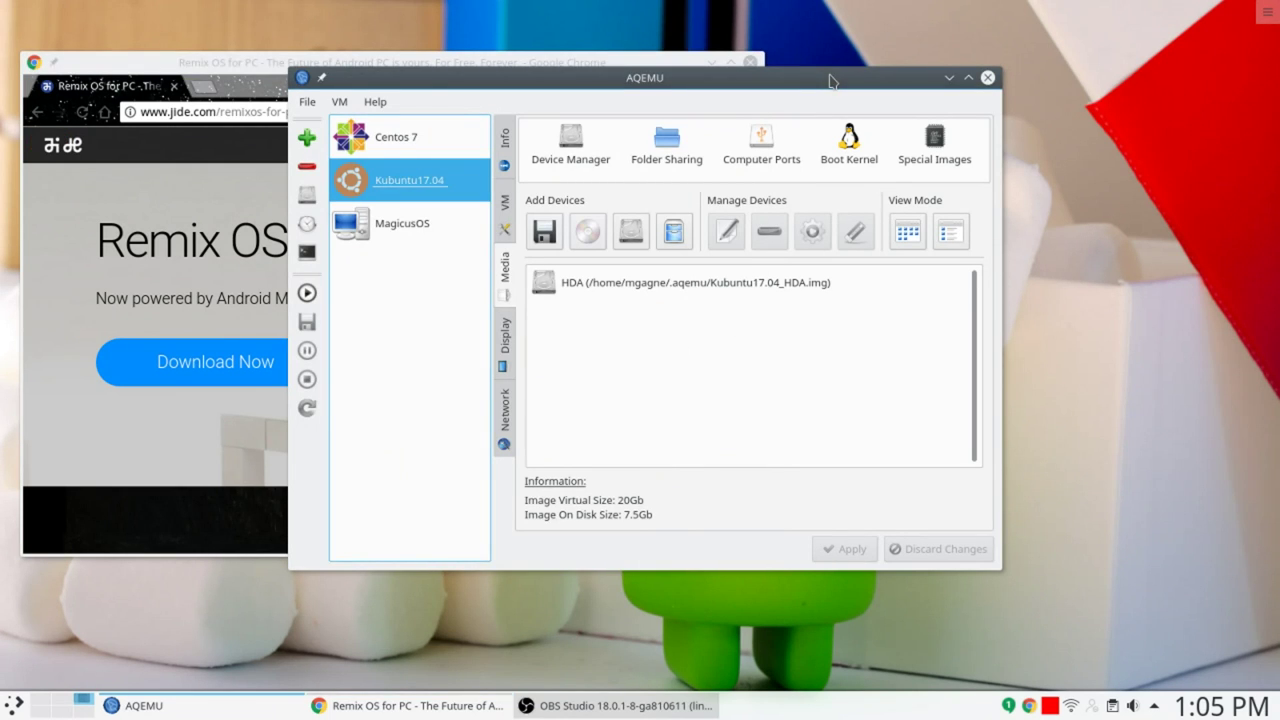
drag(830, 78, 906, 144)
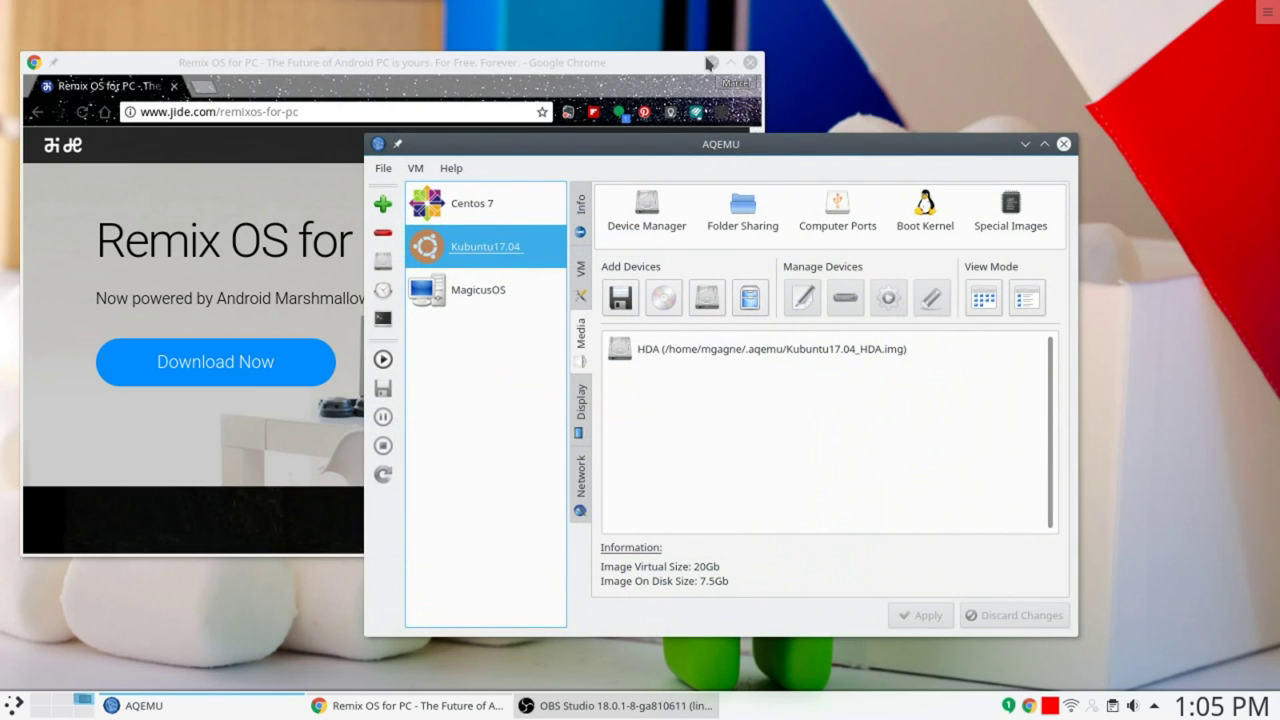
click(325, 111)
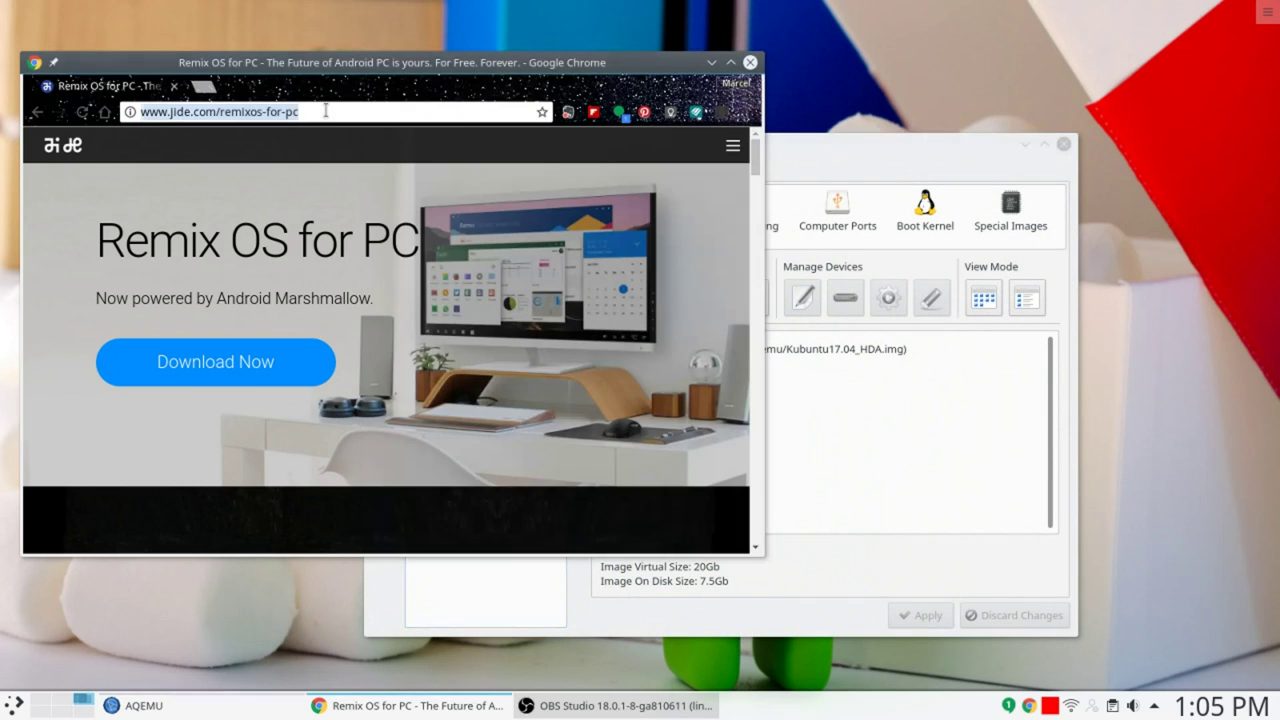
click(711, 62)
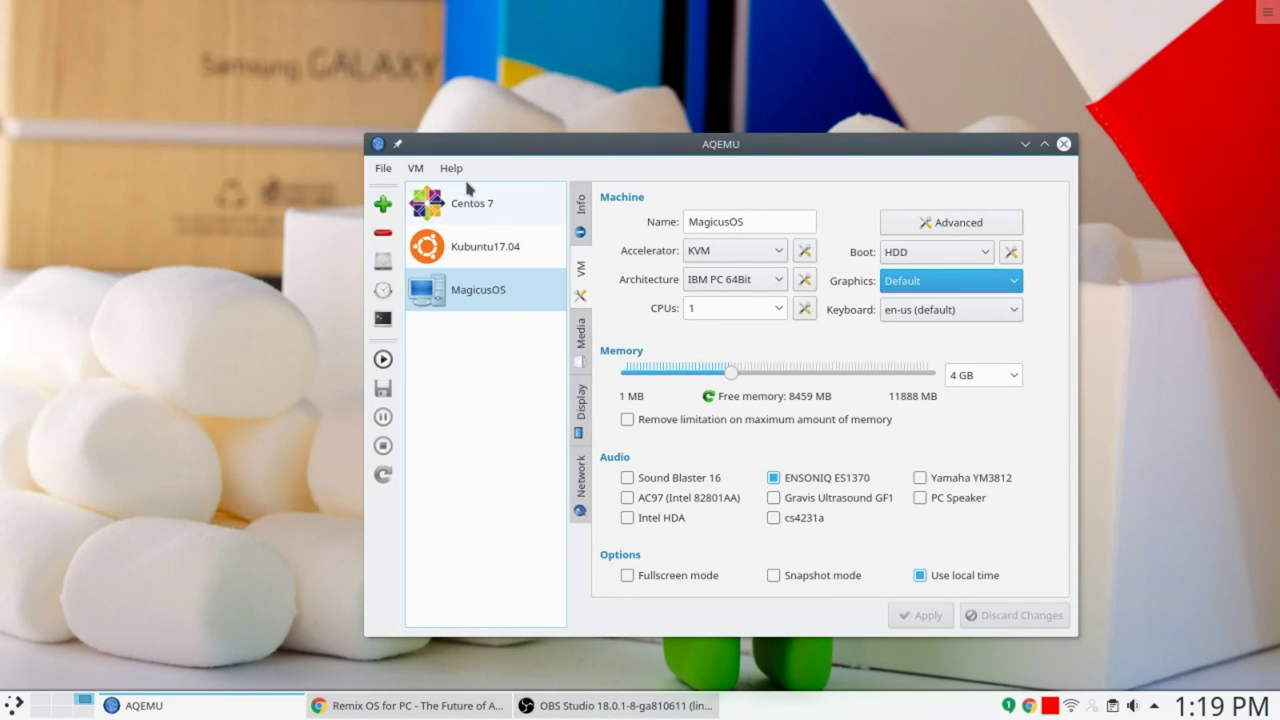
- Start a typical new VM with the Linux 2.6 template and KVM, named RemixOS
click(382, 205)
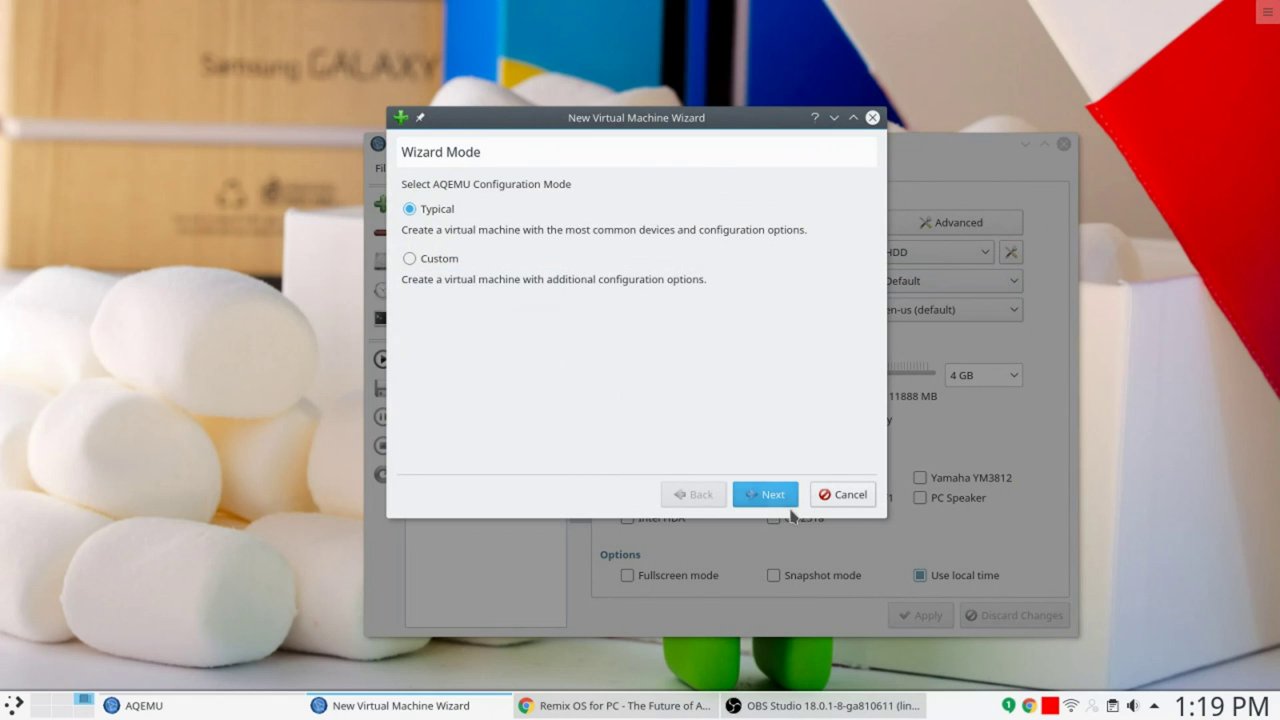
click(768, 494)
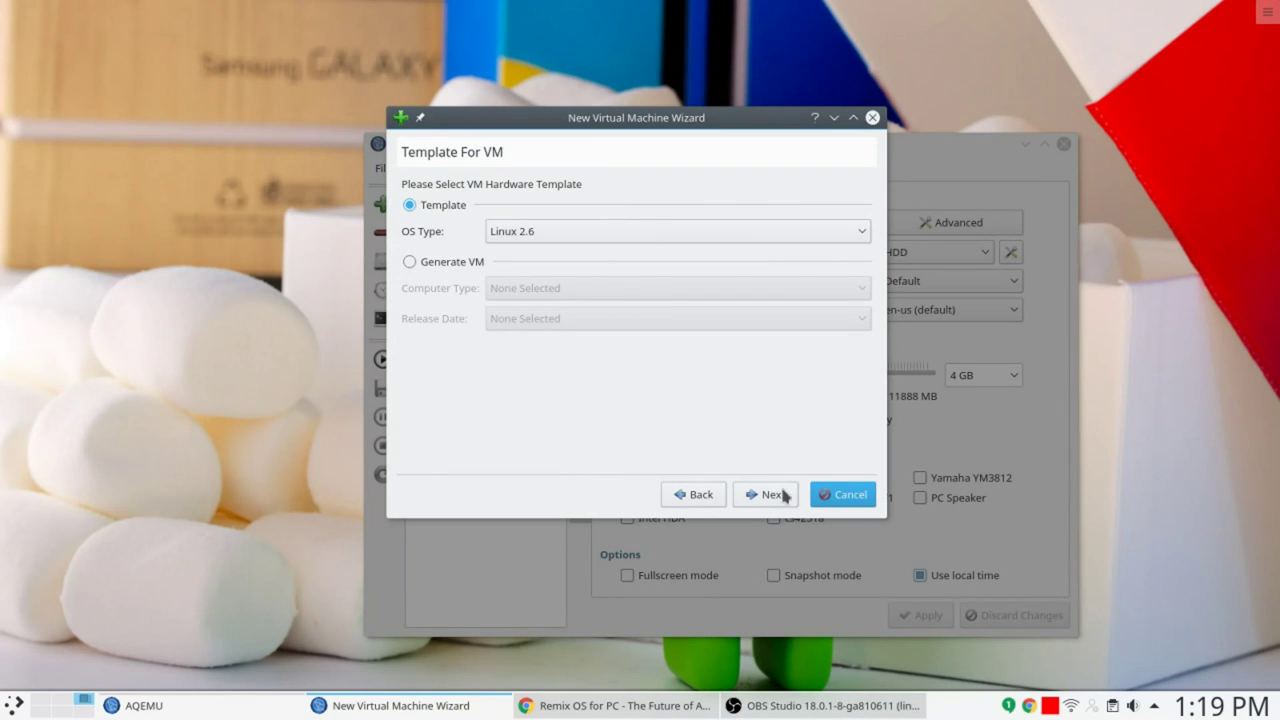
click(781, 503)
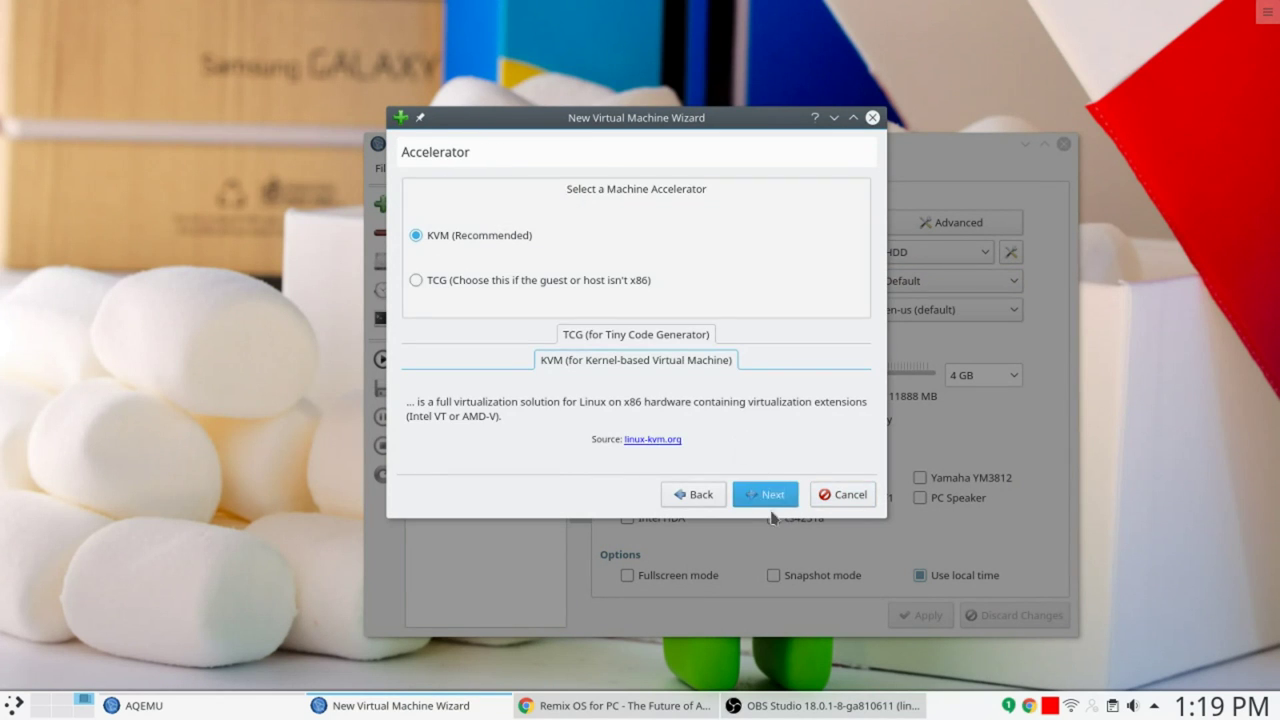
click(770, 508)
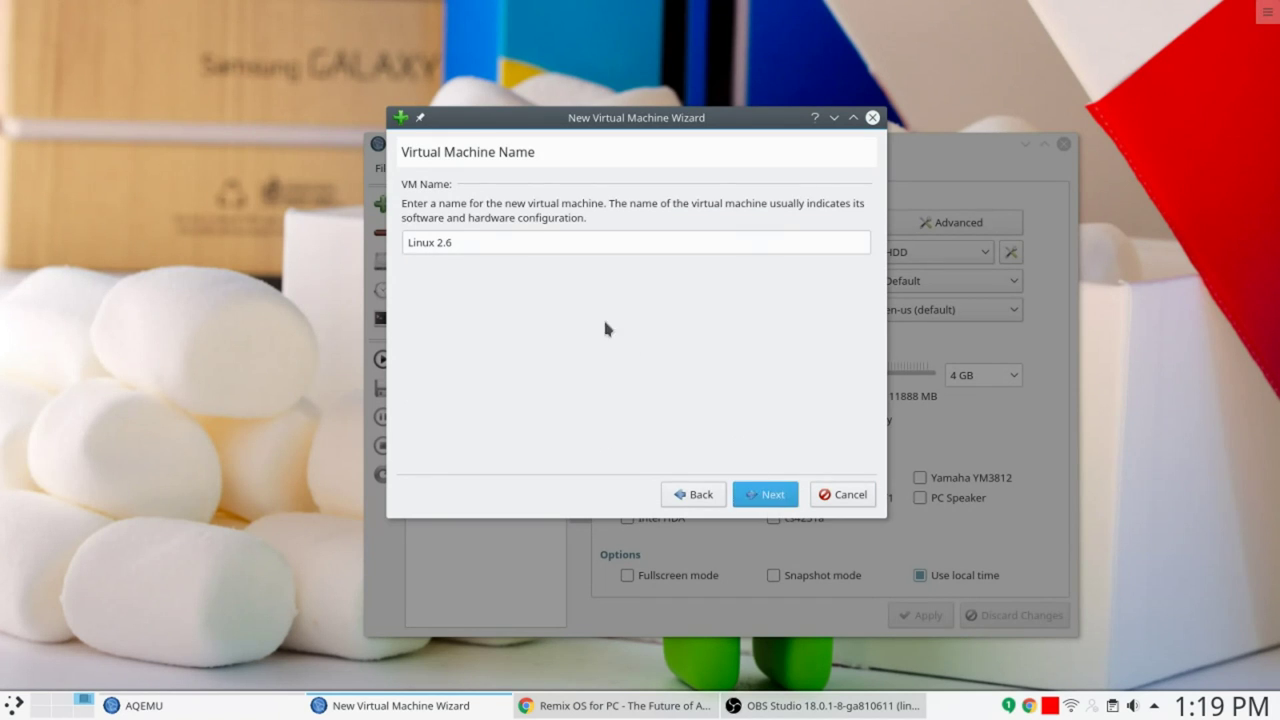
triple_click(506, 236)
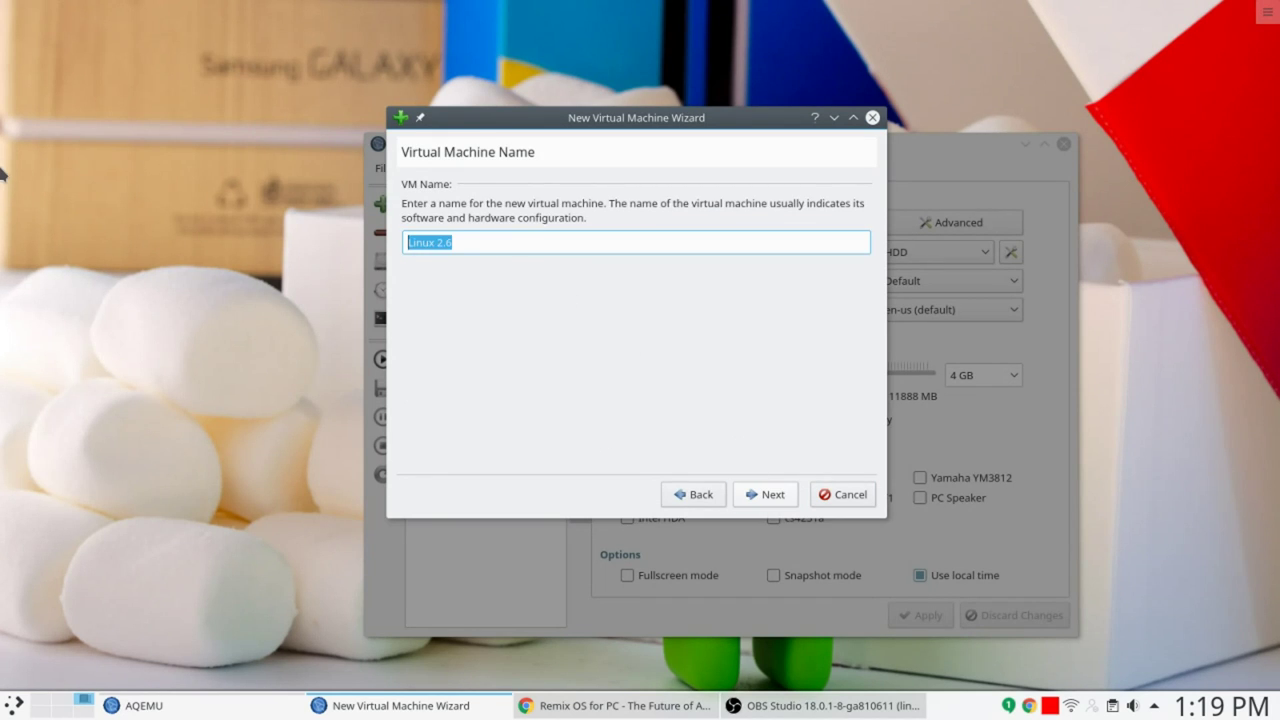
text(RemixOS)
click(778, 497)
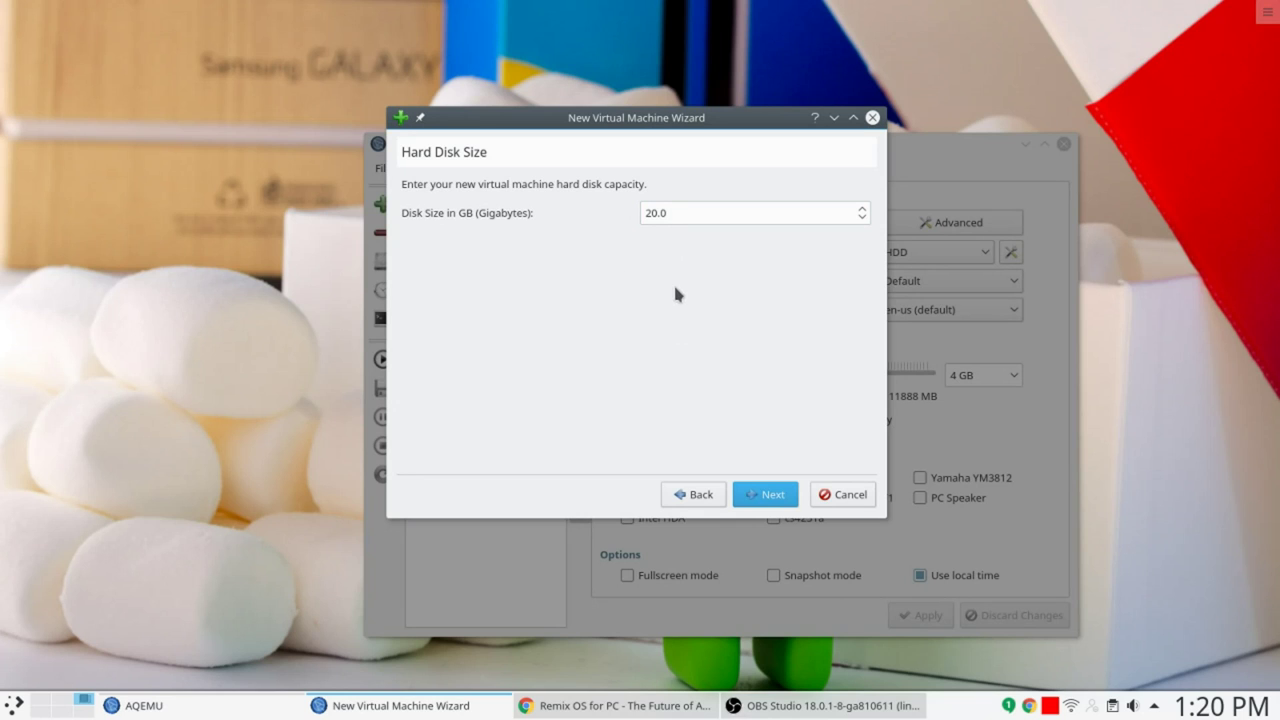
- Give it a 32 GB disk, keep user-mode networking, and finish the wizard
click(653, 210)
double_click(653, 210)
text(32)
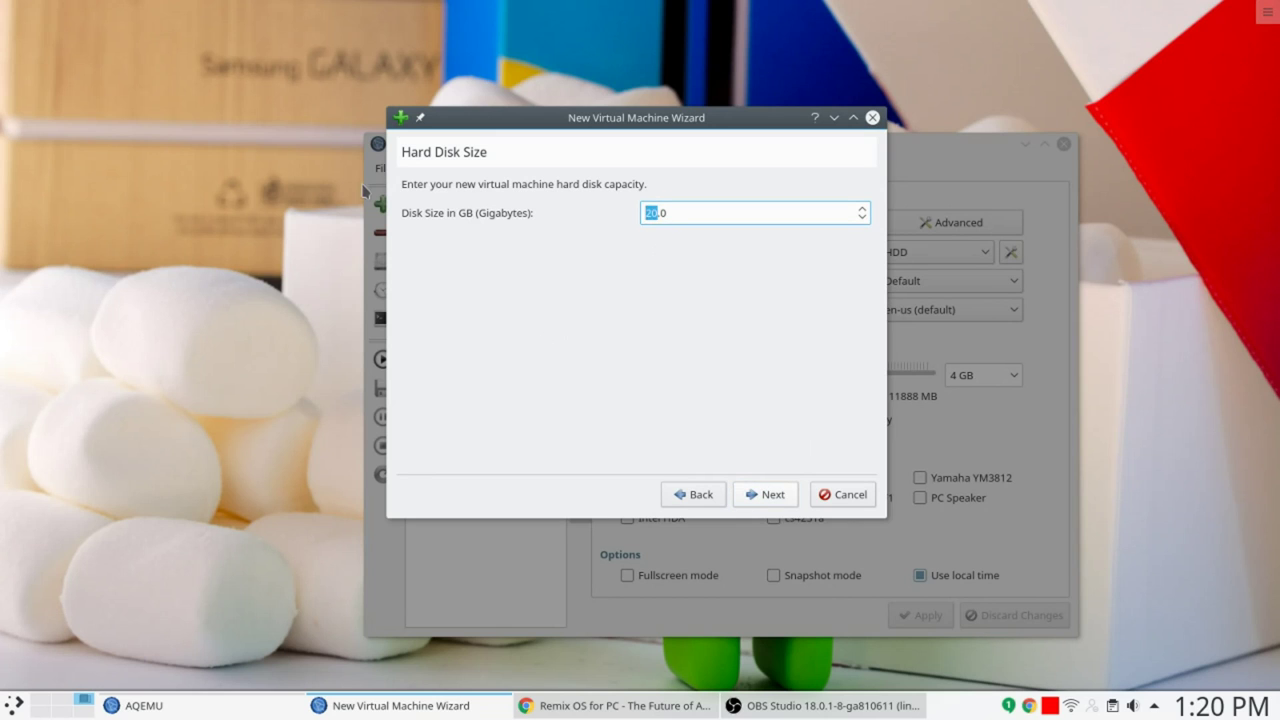
click(766, 494)
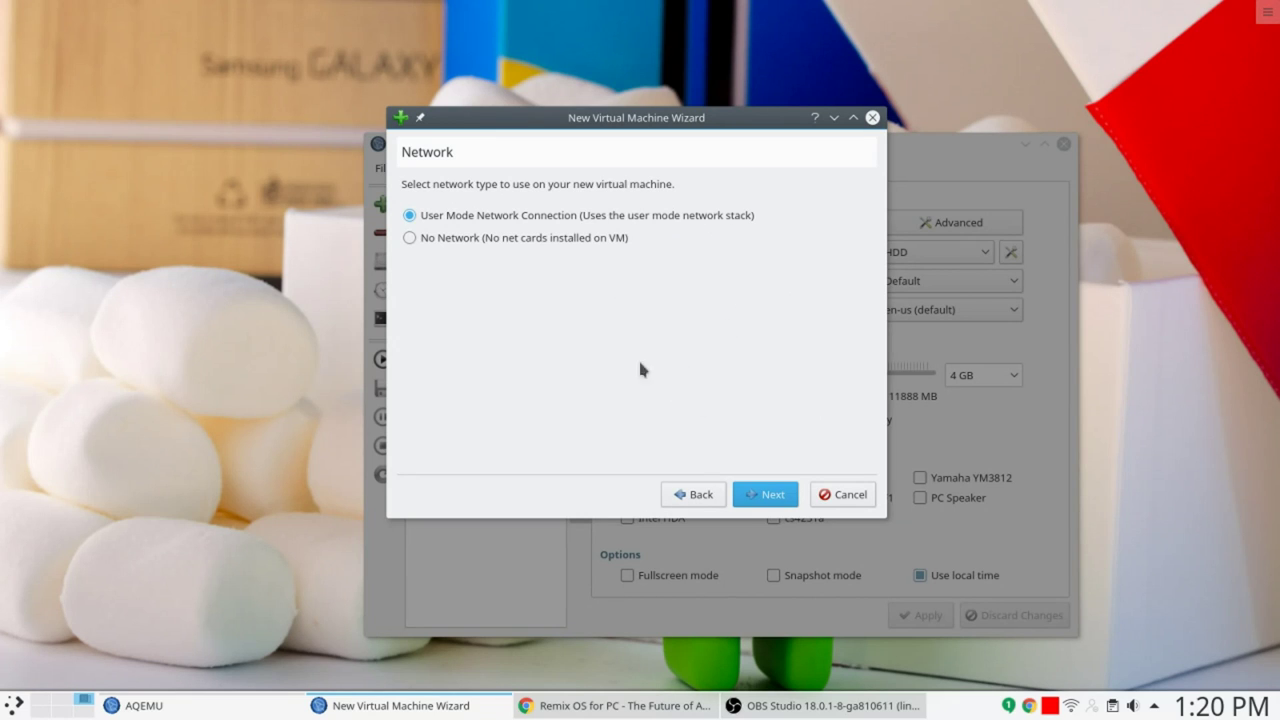
click(766, 494)
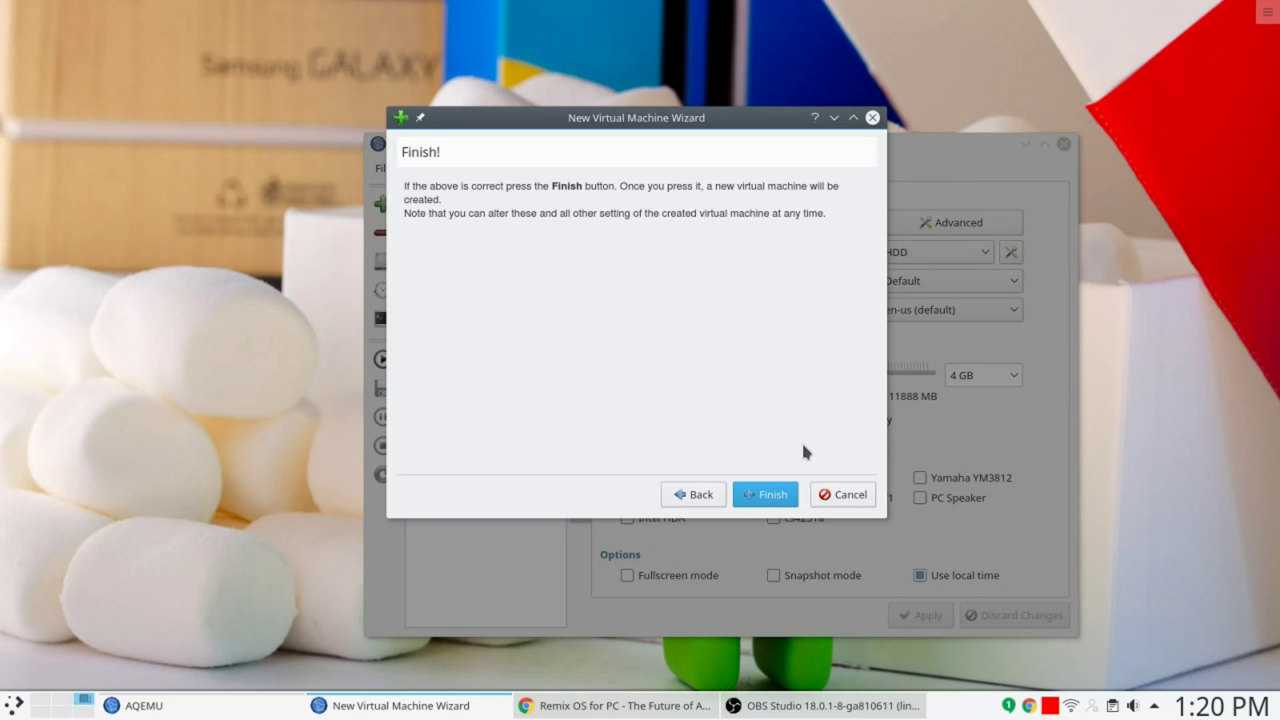
click(778, 500)
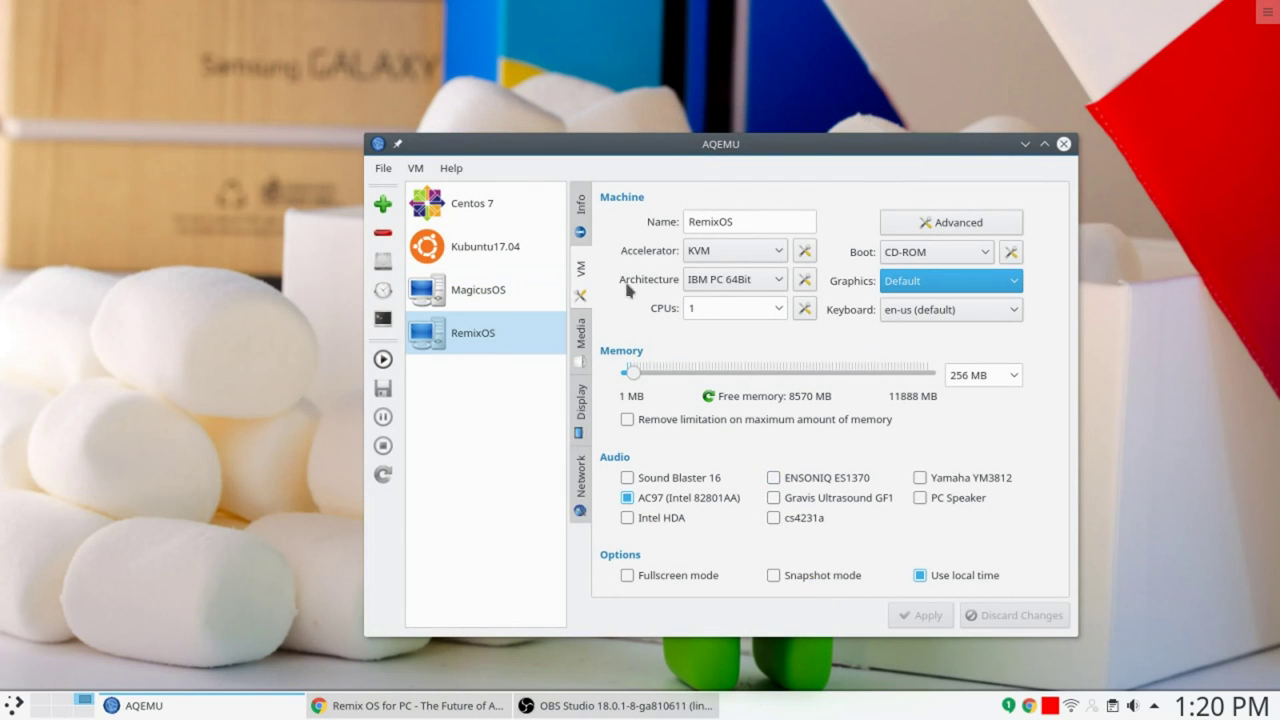
- Add a CD/DVD drive using the Remix OS installer ISO from the isos folder
click(588, 350)
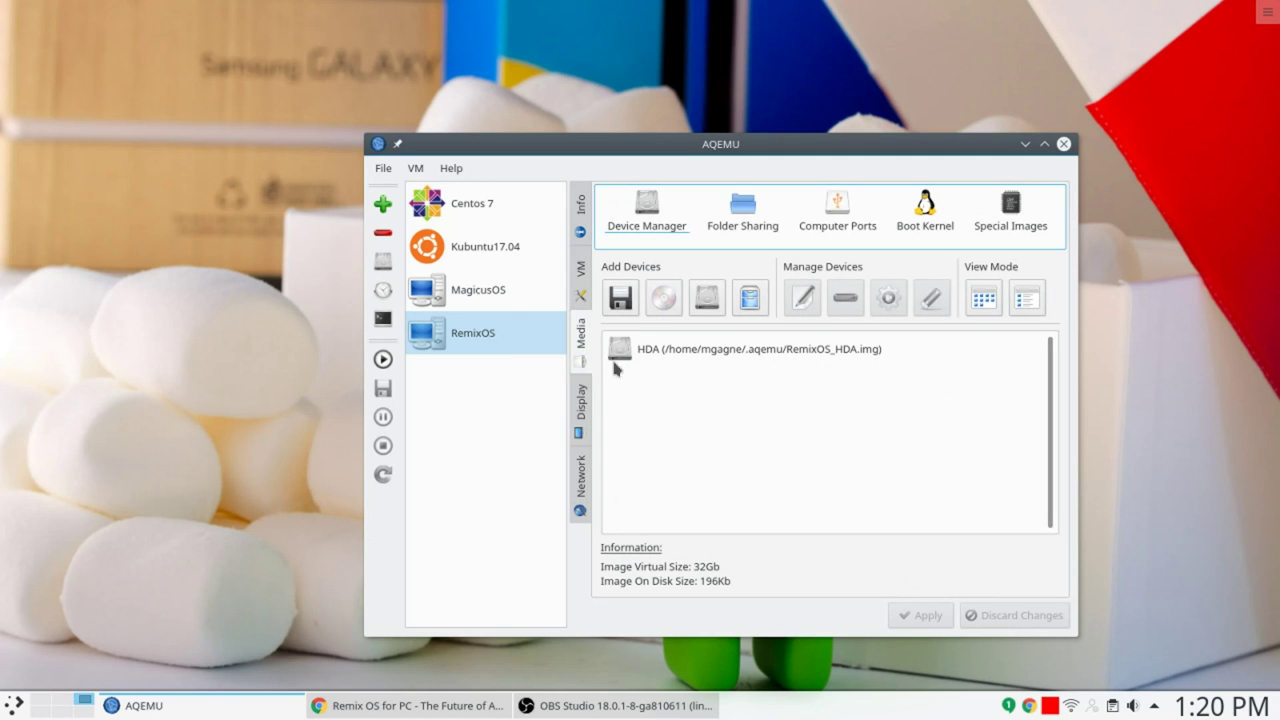
click(657, 292)
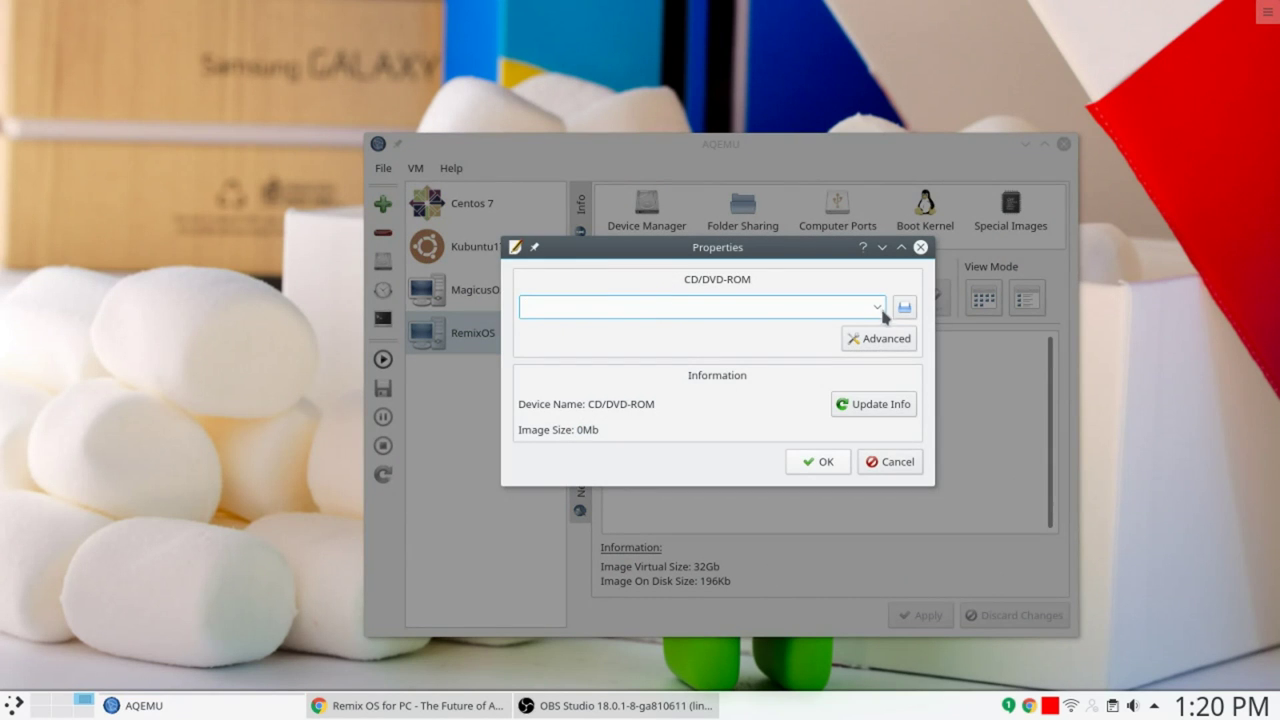
click(905, 313)
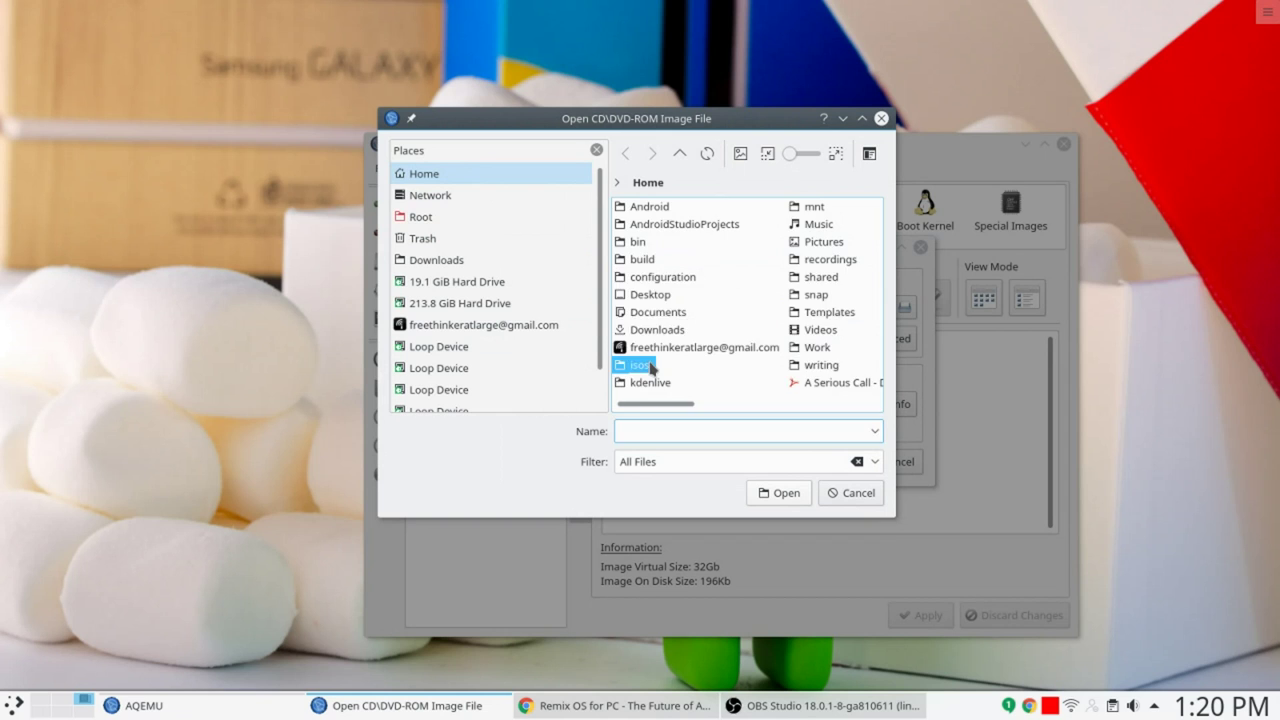
click(640, 366)
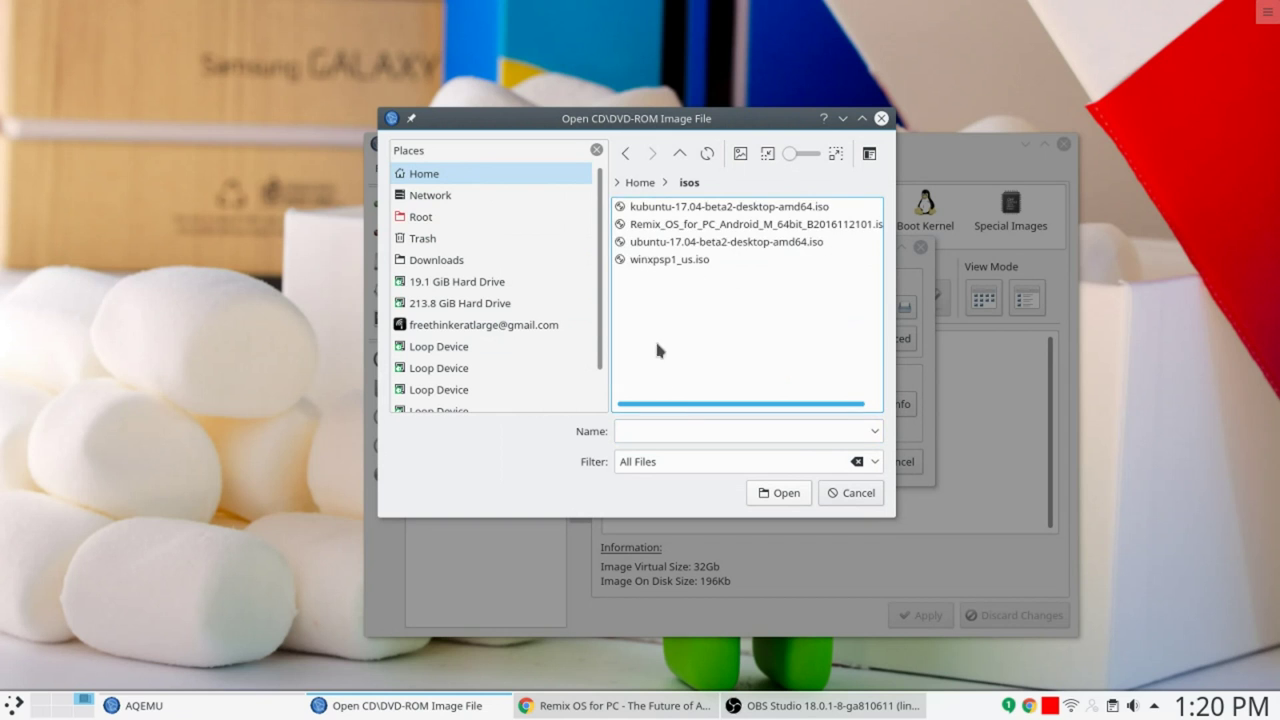
double_click(684, 226)
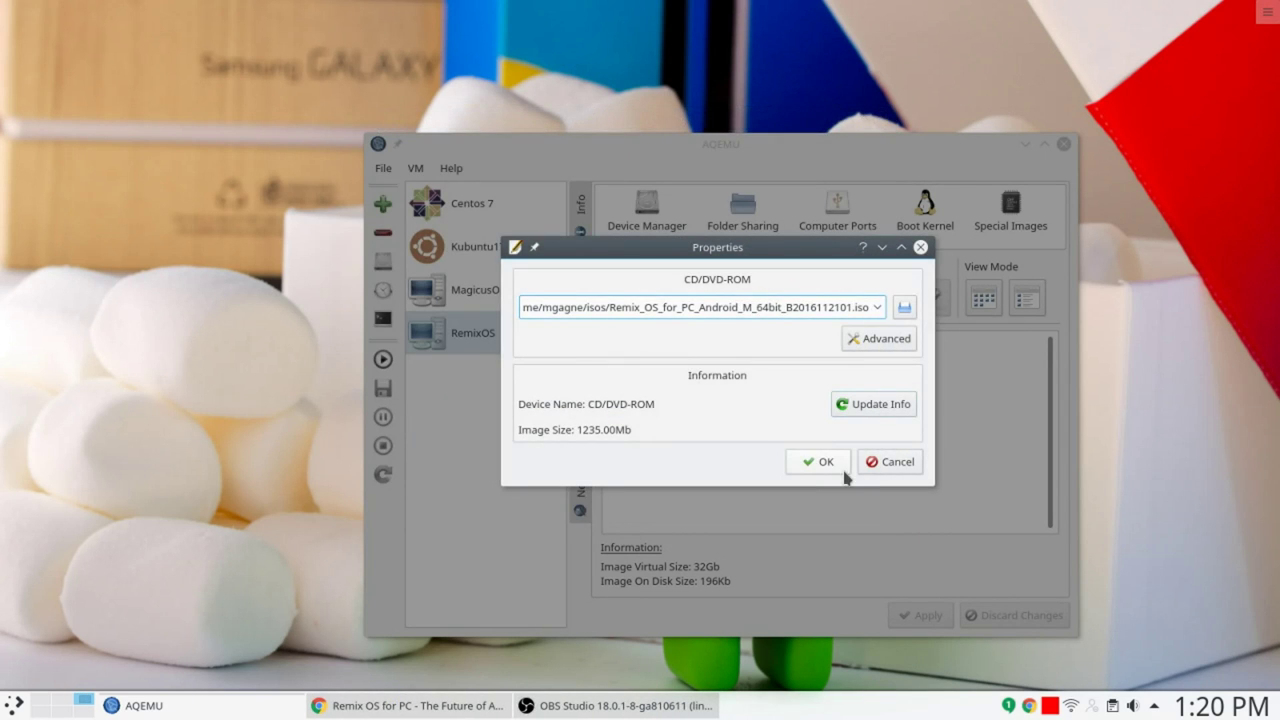
click(843, 470)
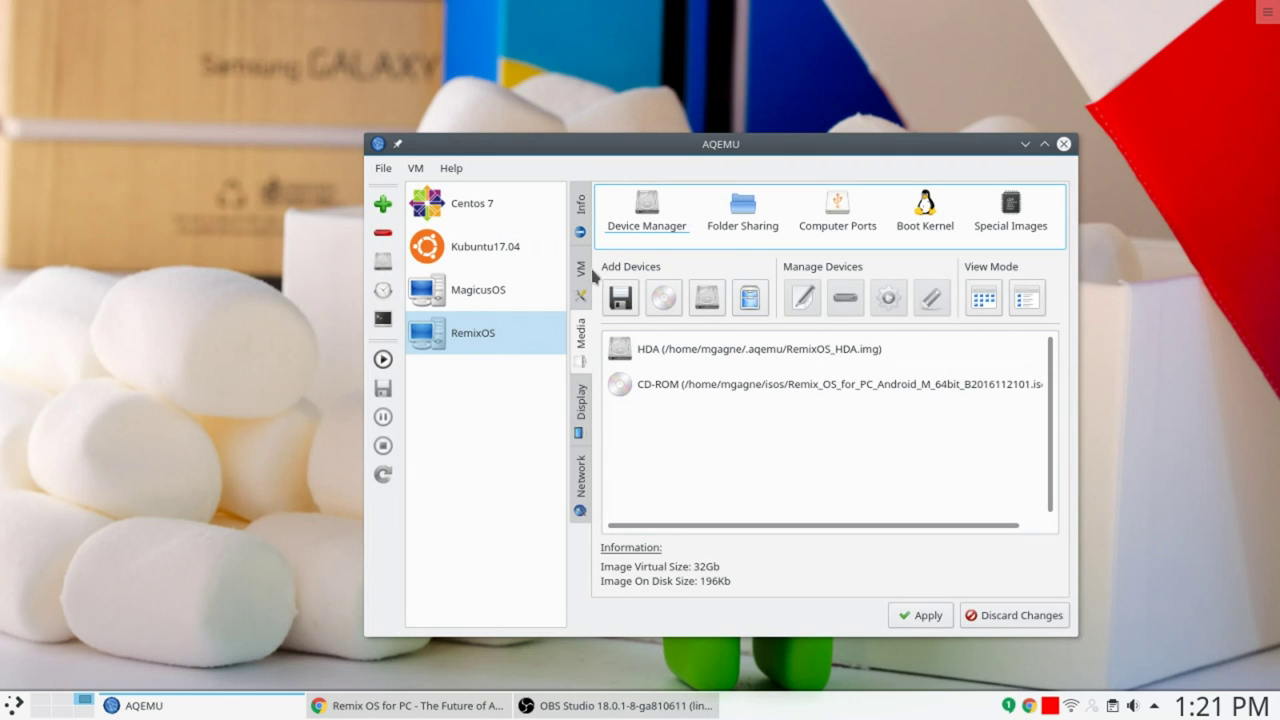
- Set 4 GB memory, ENSONIQ ES1370 sound instead of AC97, and 2 CPUs, then apply
click(578, 270)
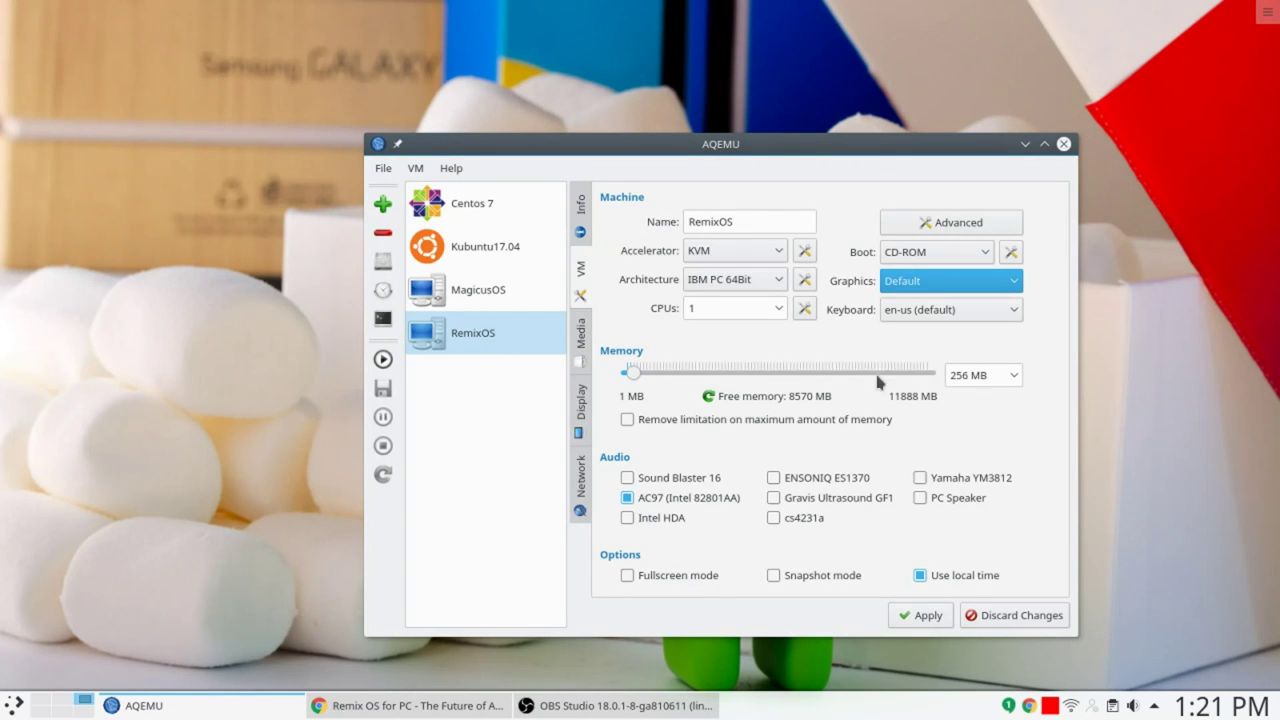
click(1015, 373)
click(999, 551)
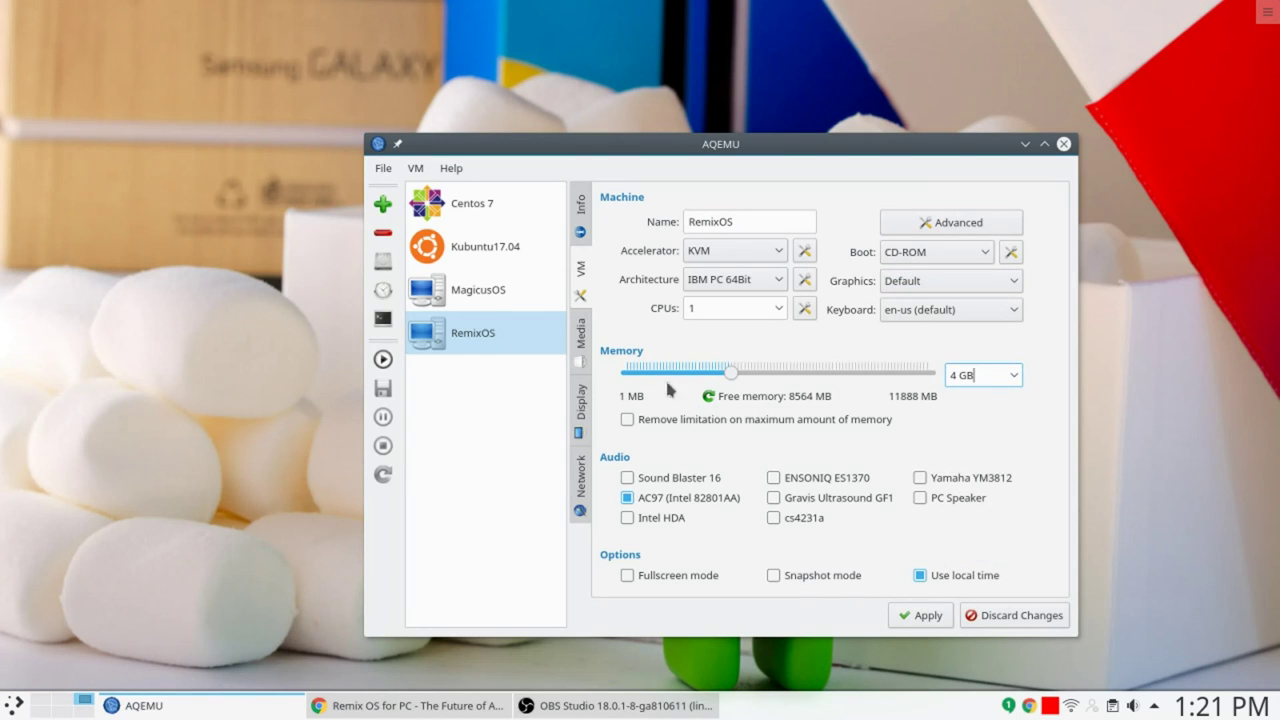
click(627, 498)
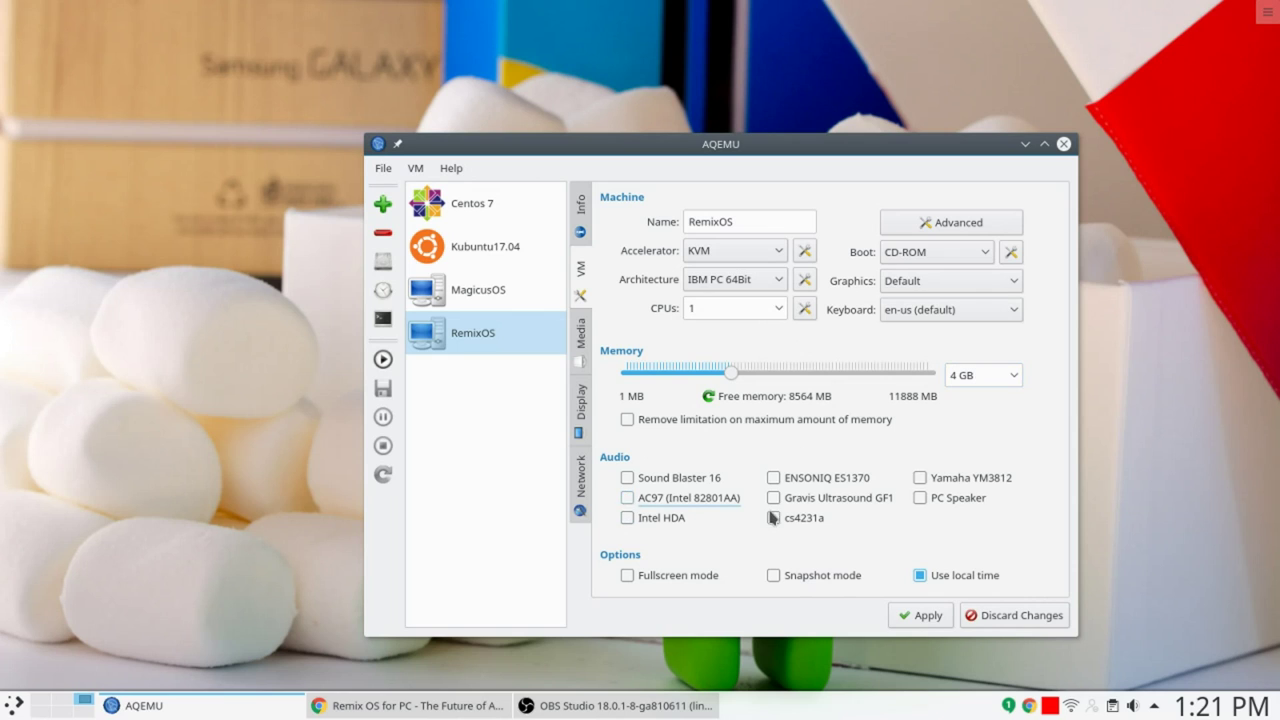
click(773, 478)
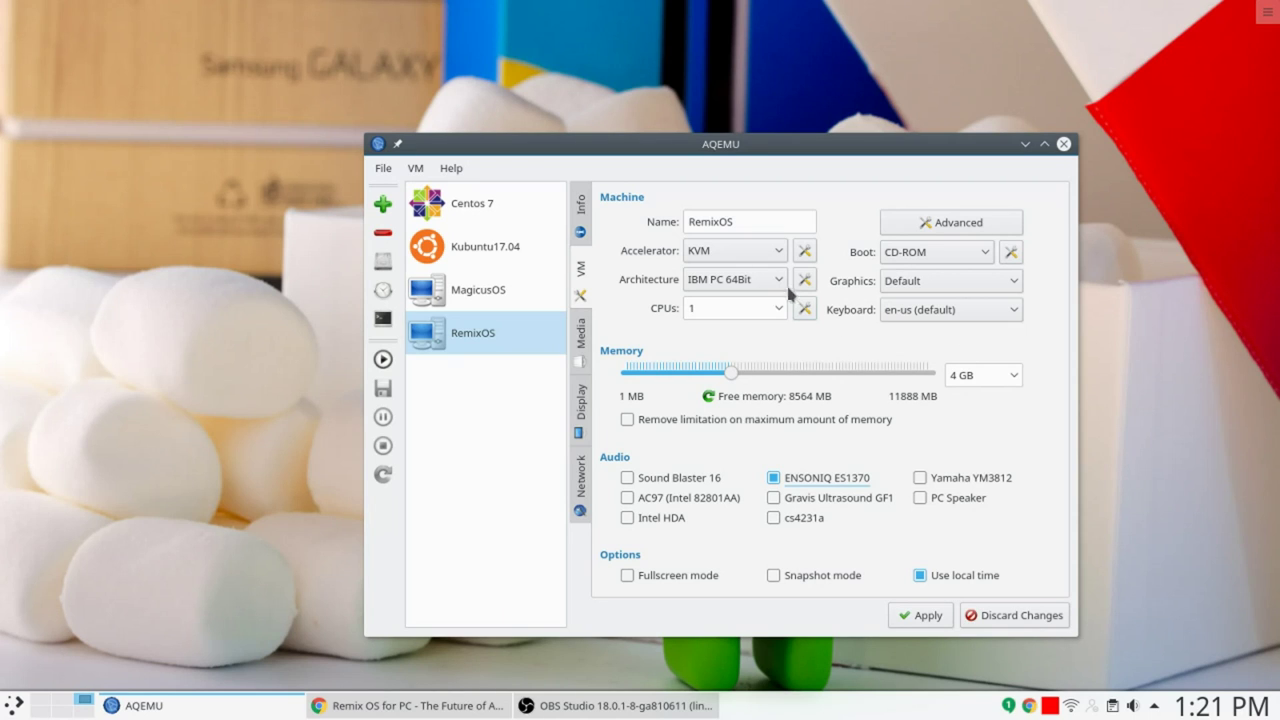
click(781, 311)
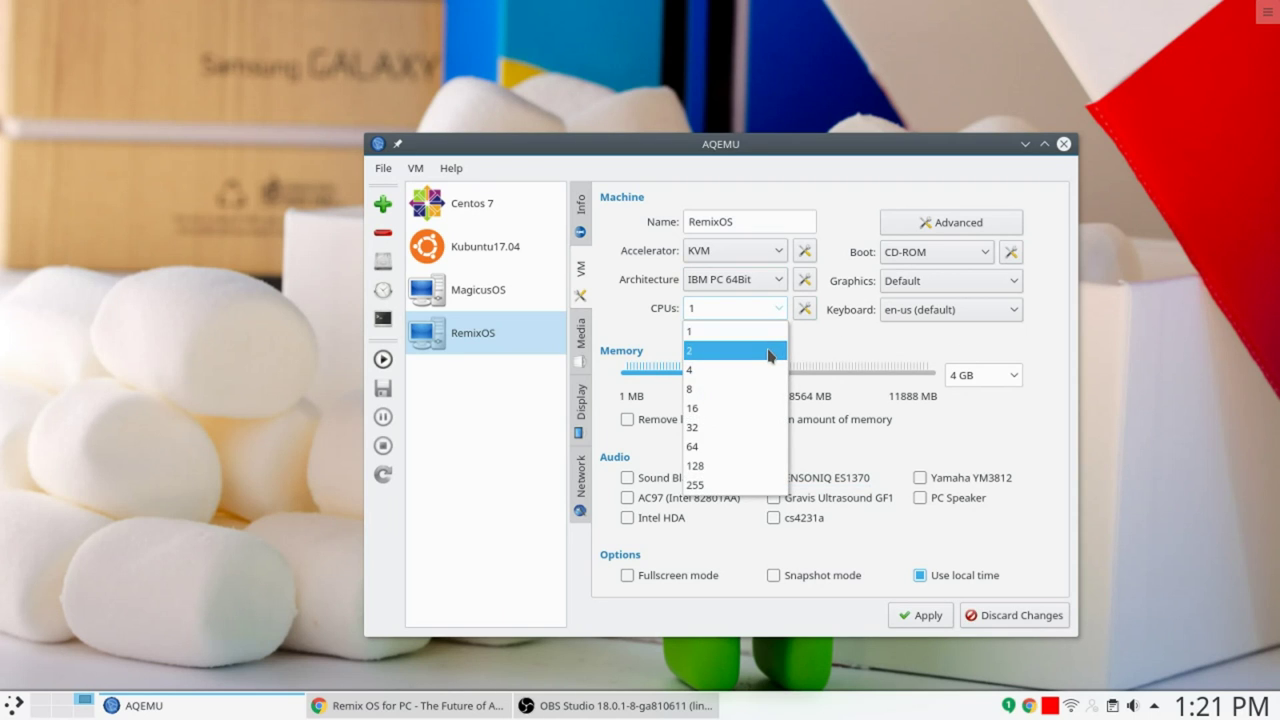
click(770, 352)
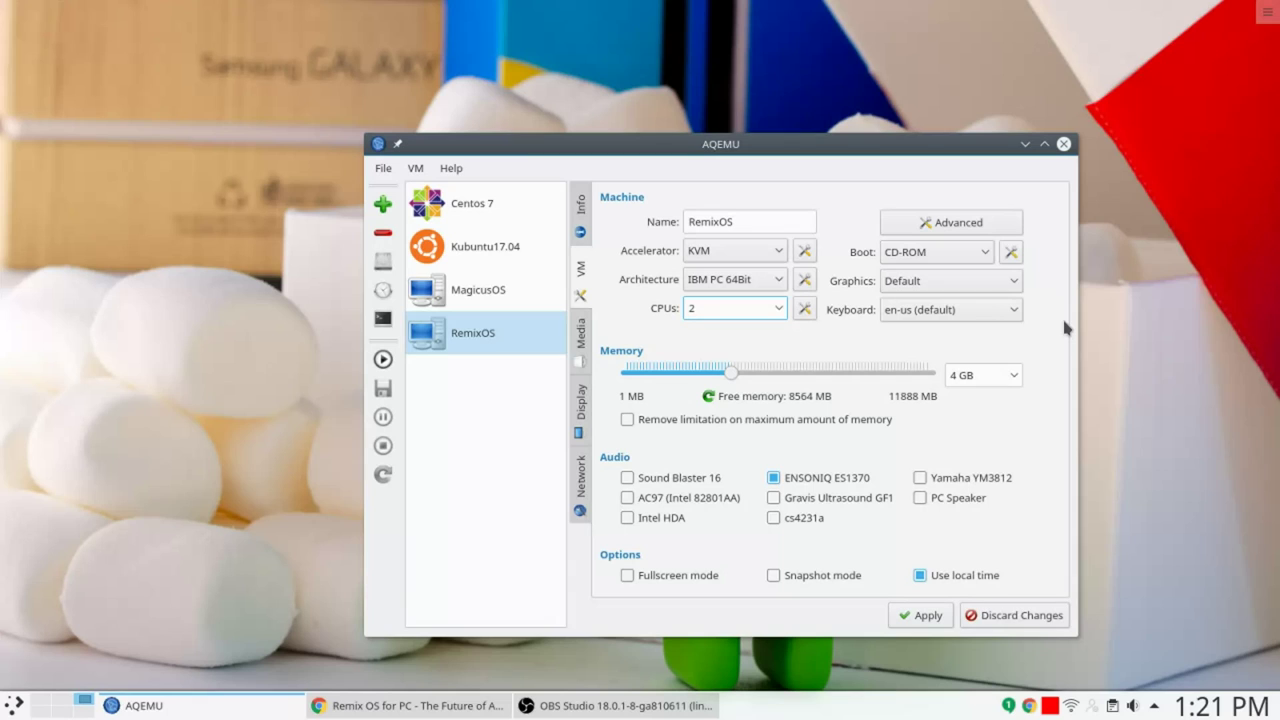
click(930, 616)
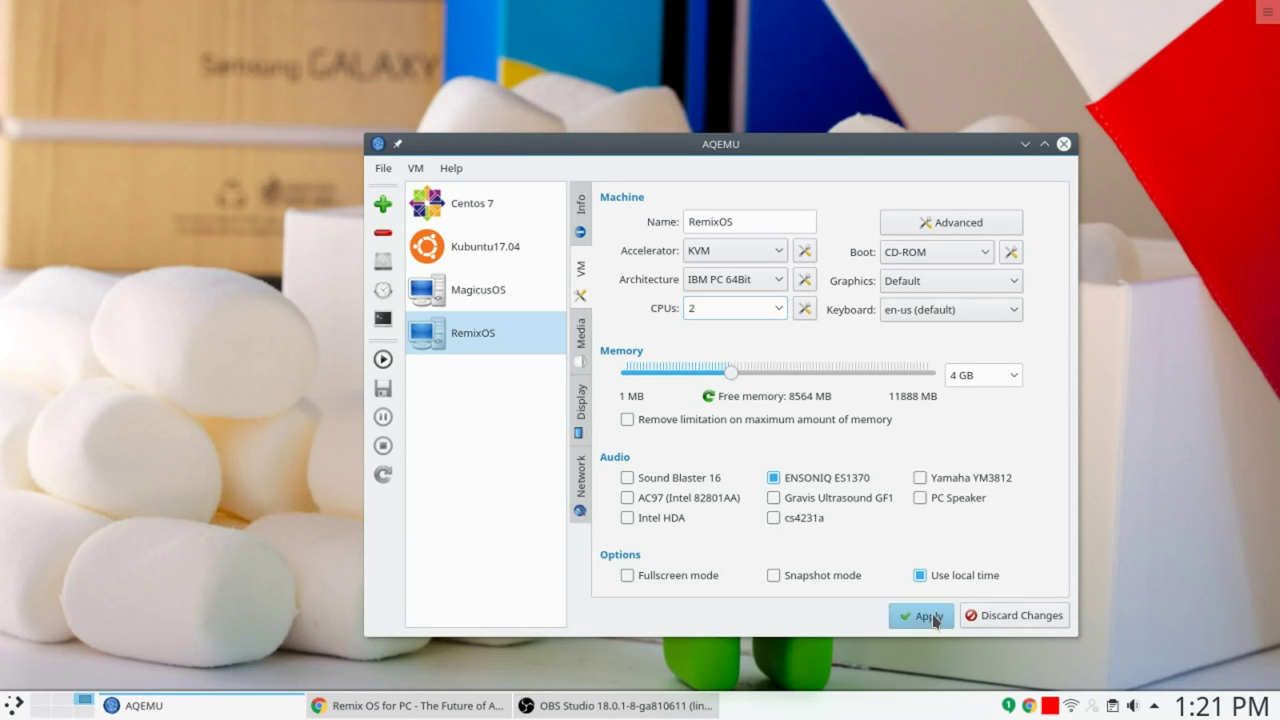
- Start the RemixOS VM and boot the installer with the INSTALL=1 option
click(381, 360)
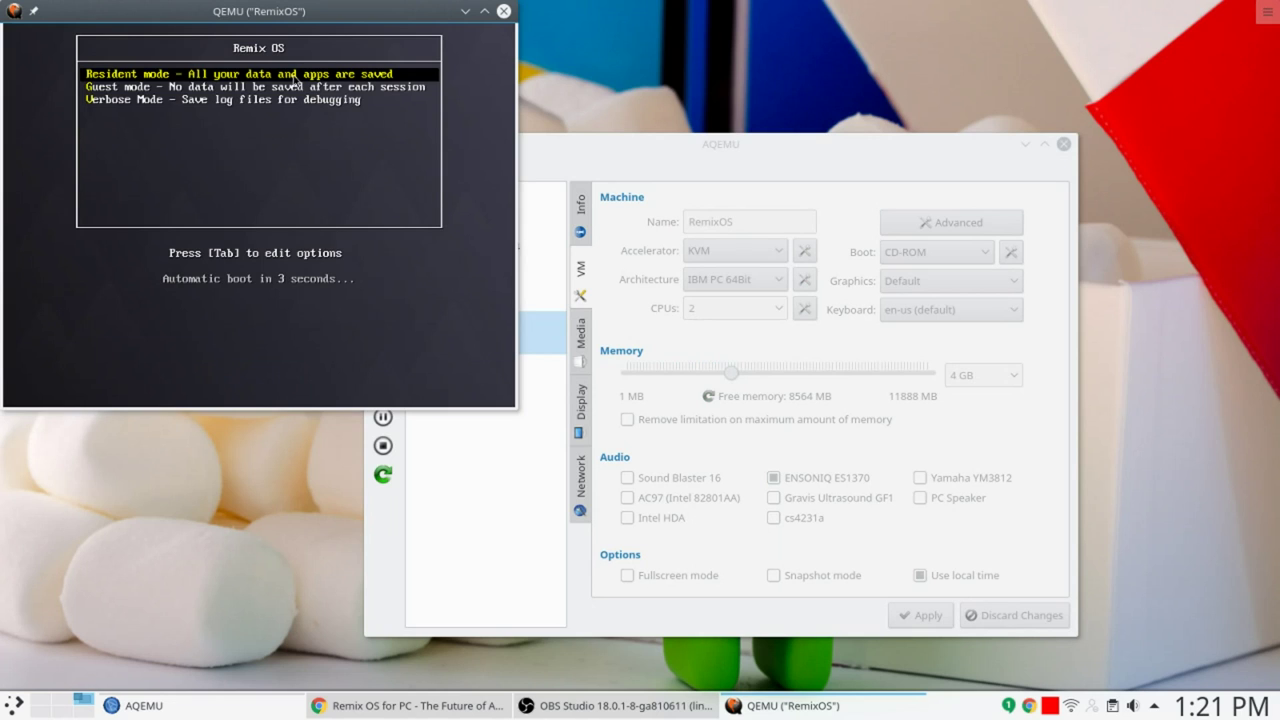
key(Tab)
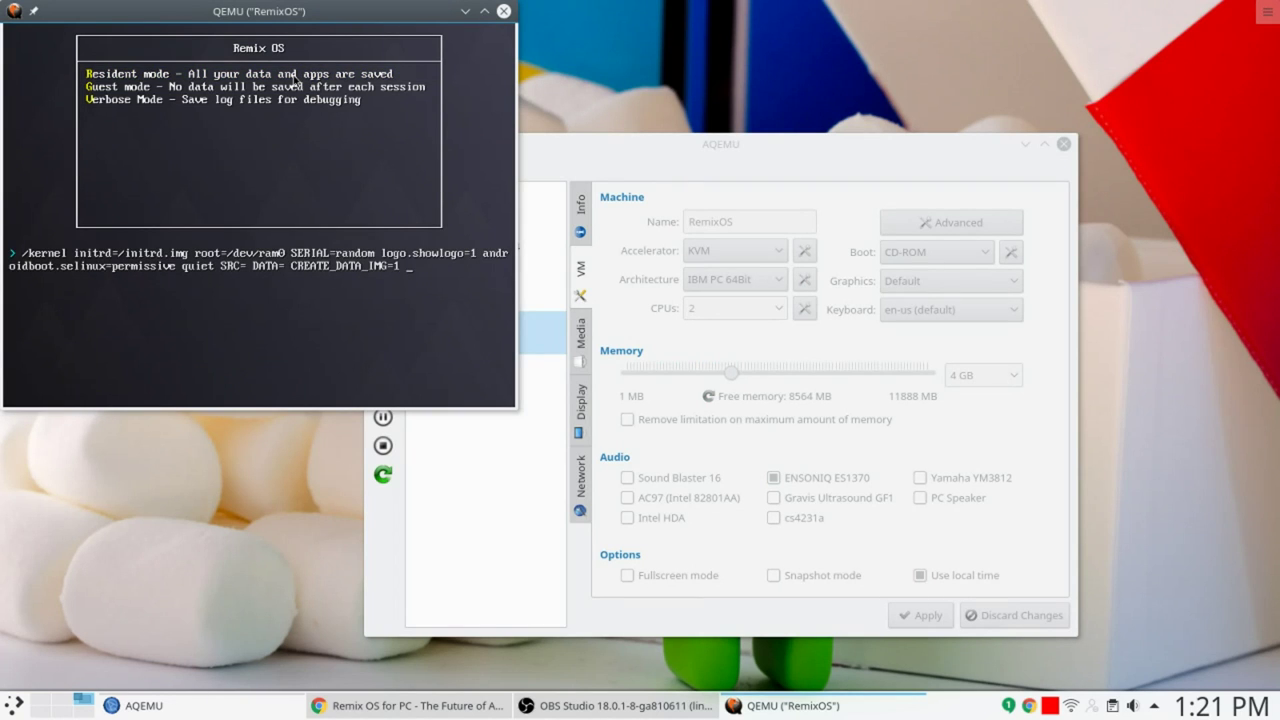
text(INSTALL=1)
key(Return)
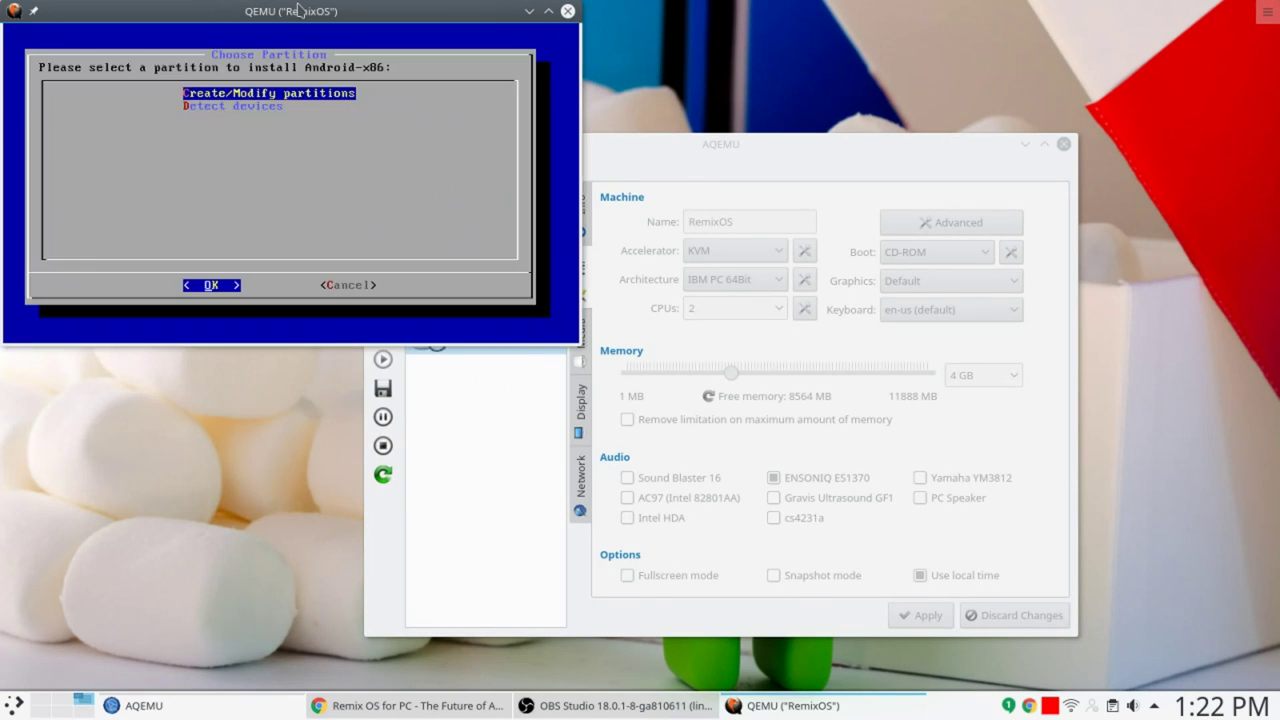
drag(303, 10, 521, 77)
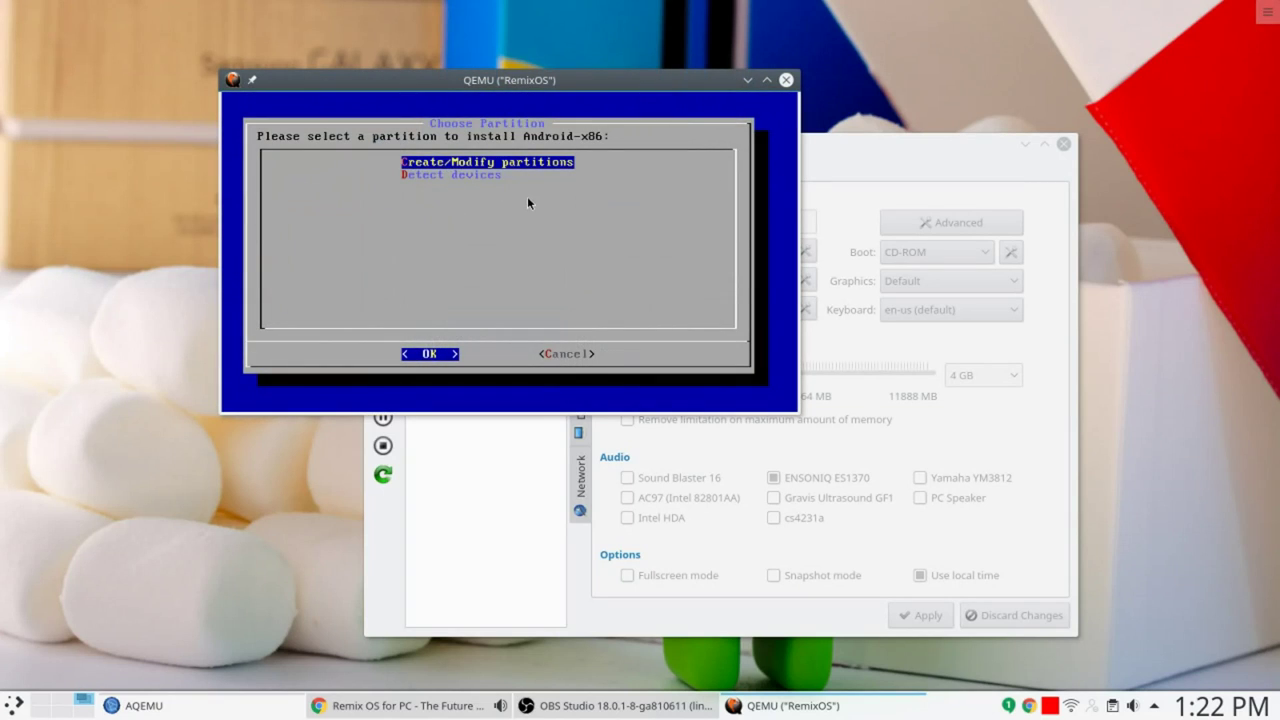
- In cfdisk without GPT, create a new primary partition and write the table
key(Return)
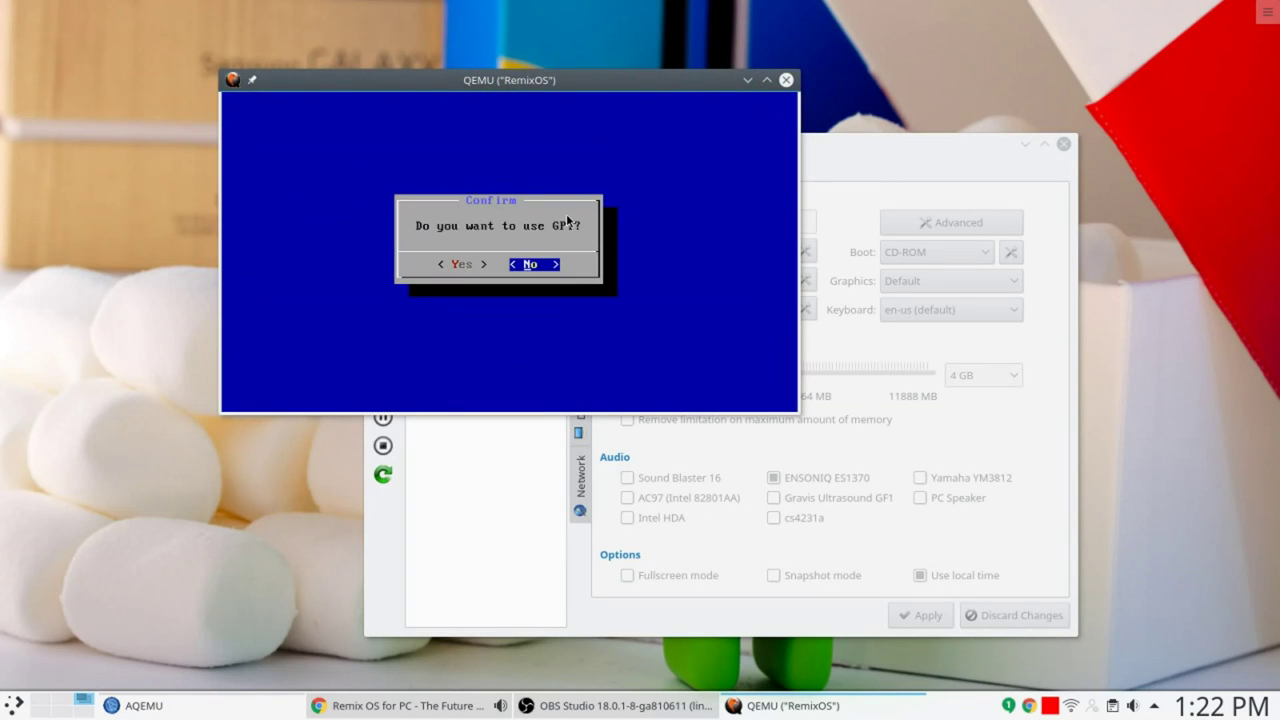
key(Return)
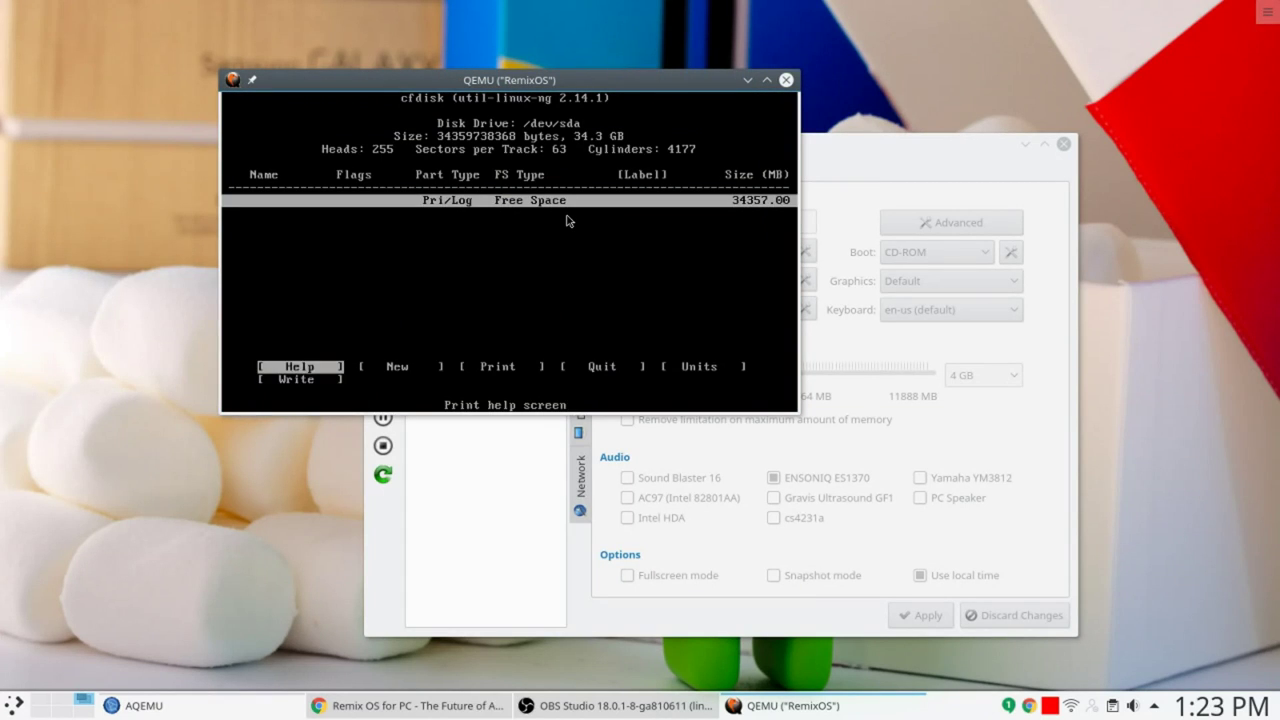
key(Right)
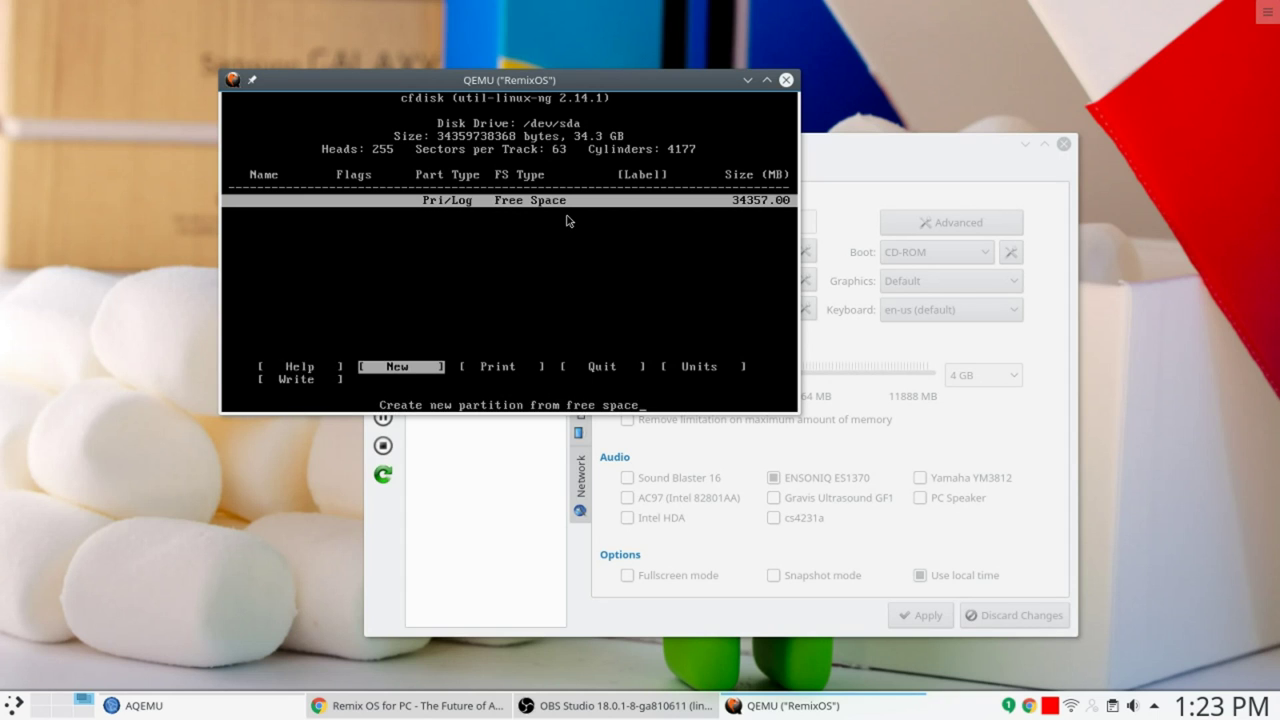
key(Return)
key(Return)
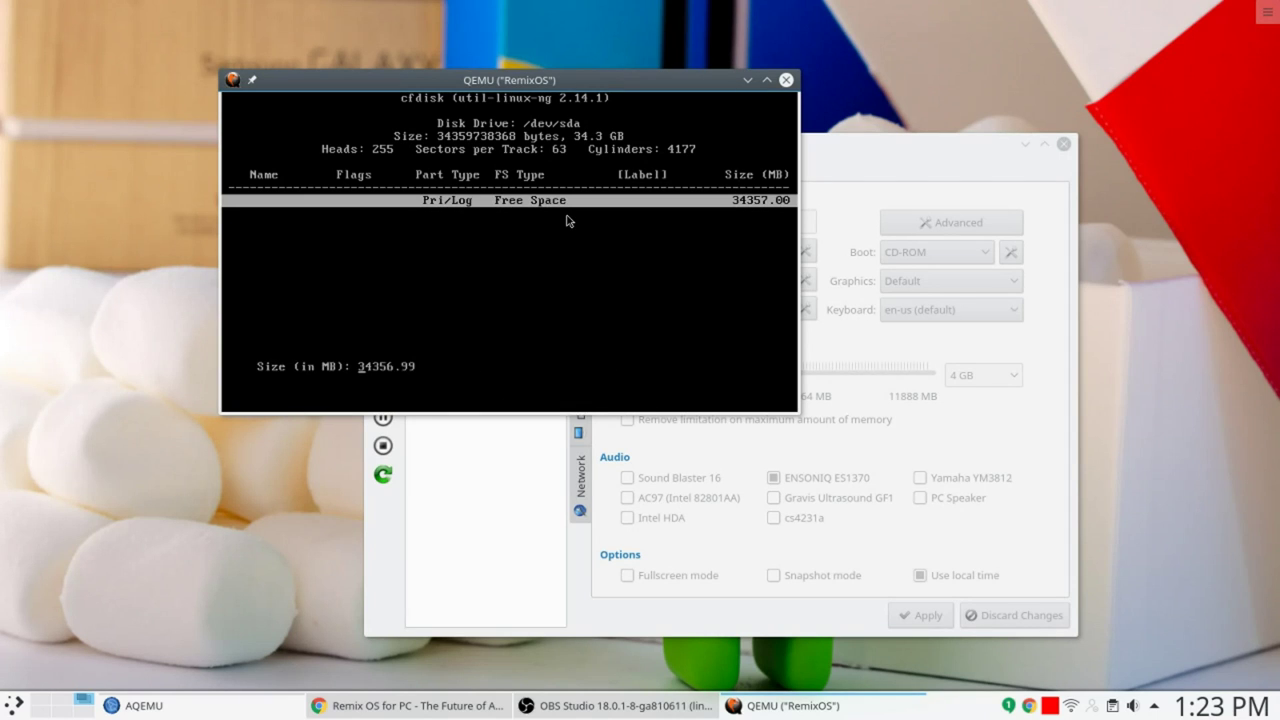
key(Return)
key(Right)
key(Right)
key(Right)
key(Right)
key(Right)
key(Right)
key(Right)
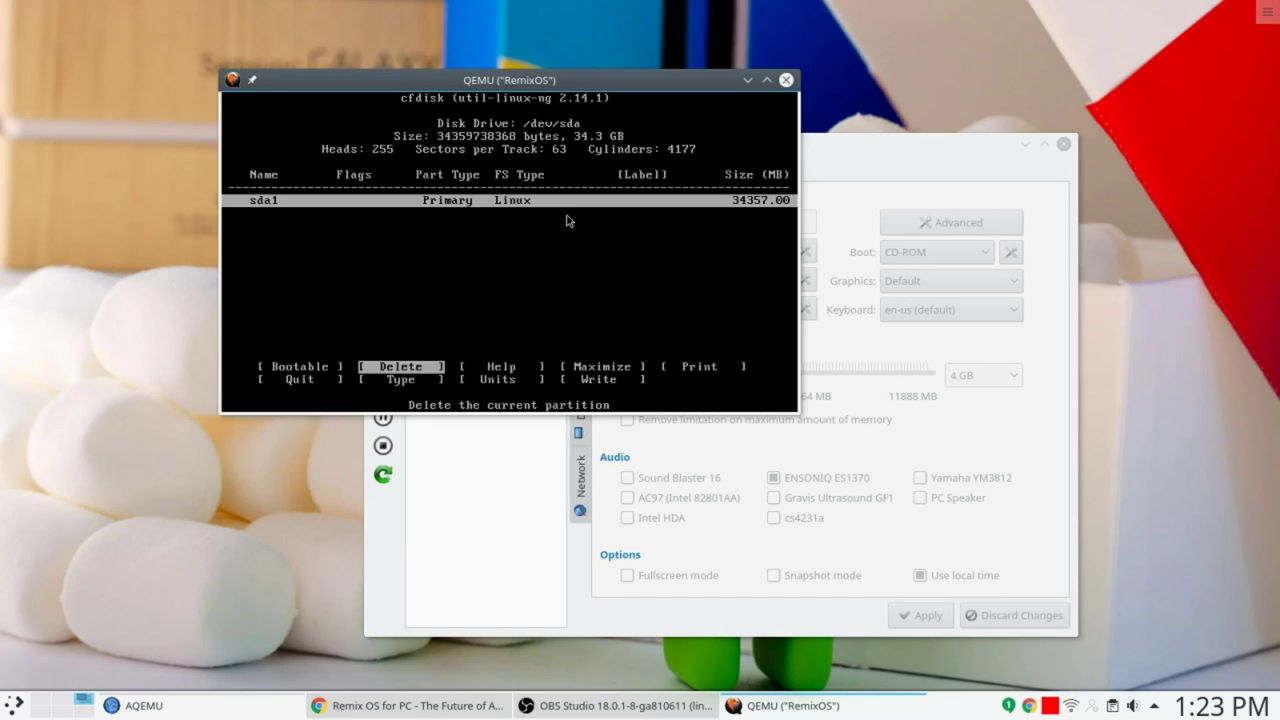
key(Right)
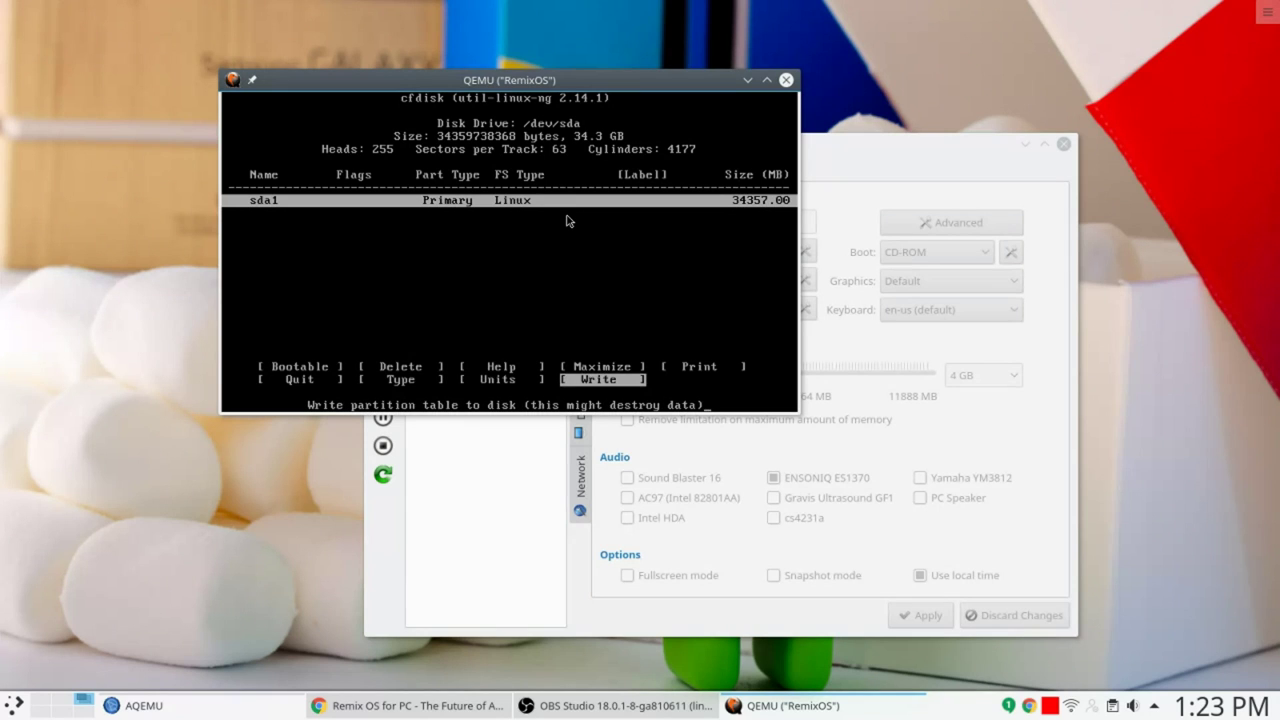
key(Return)
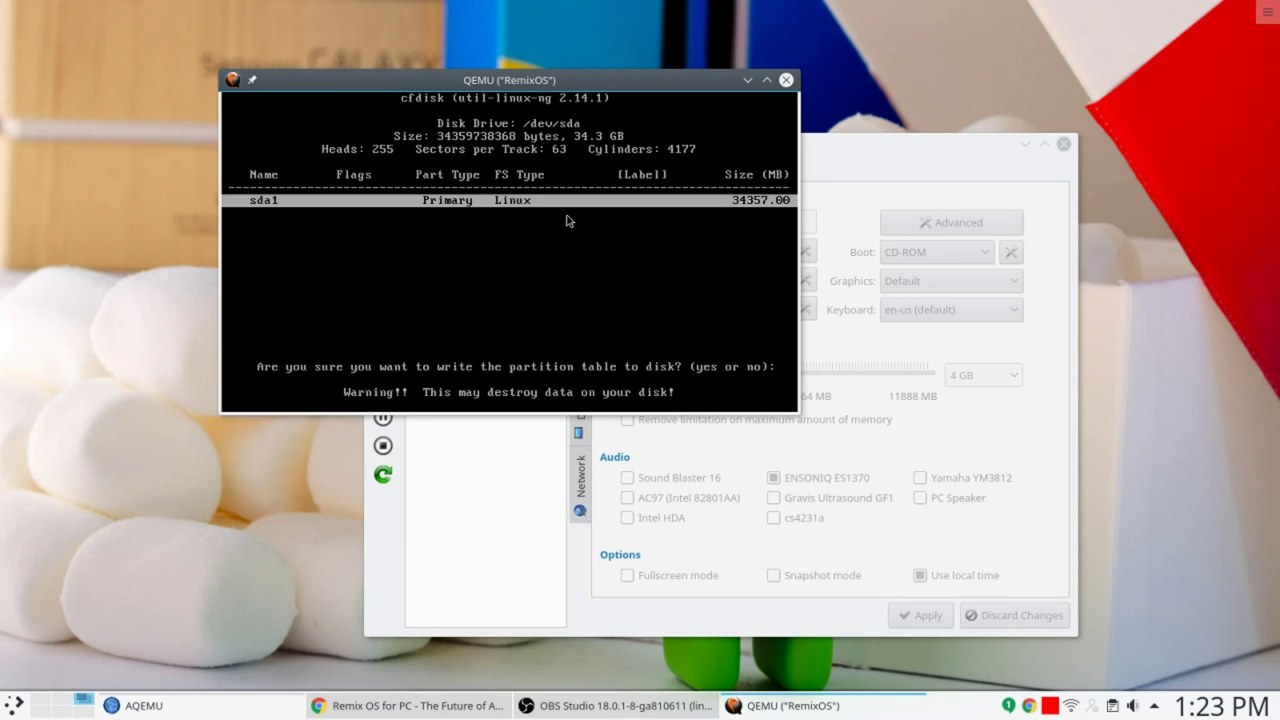
text(ye)
key(Return)
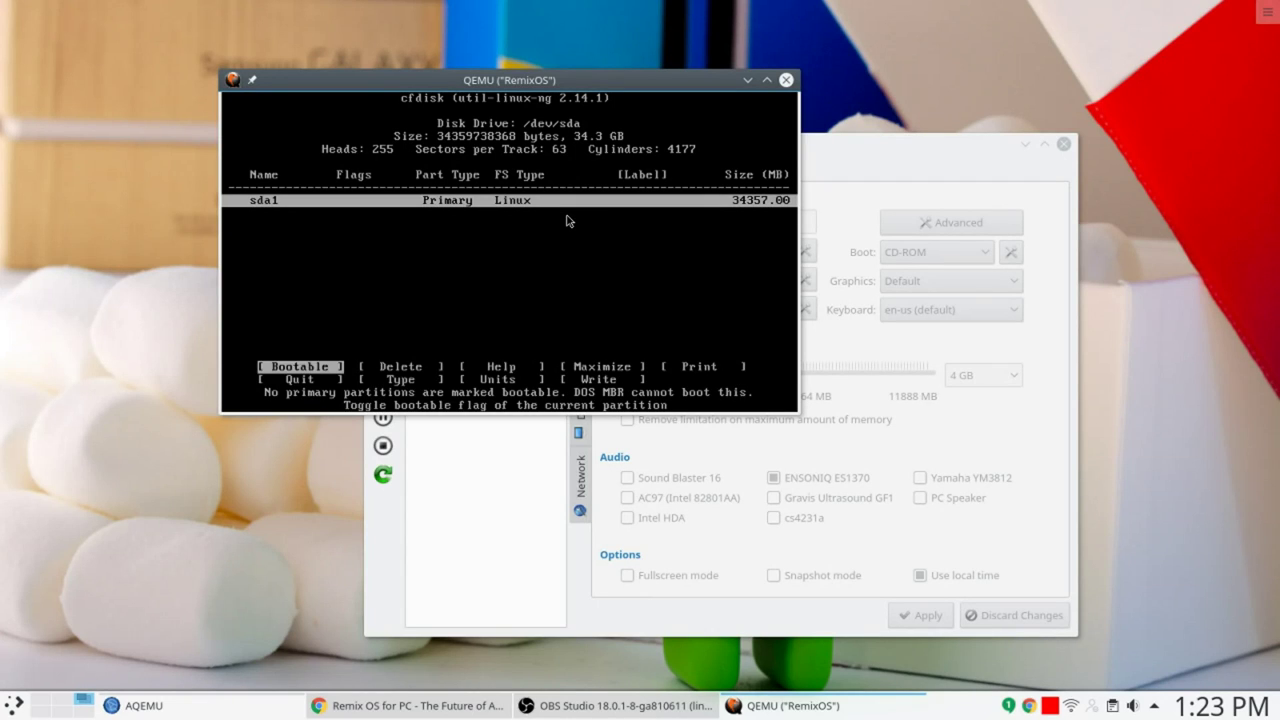
- Leave sda1 without the bootable flag and quit cfdisk
key(Return)
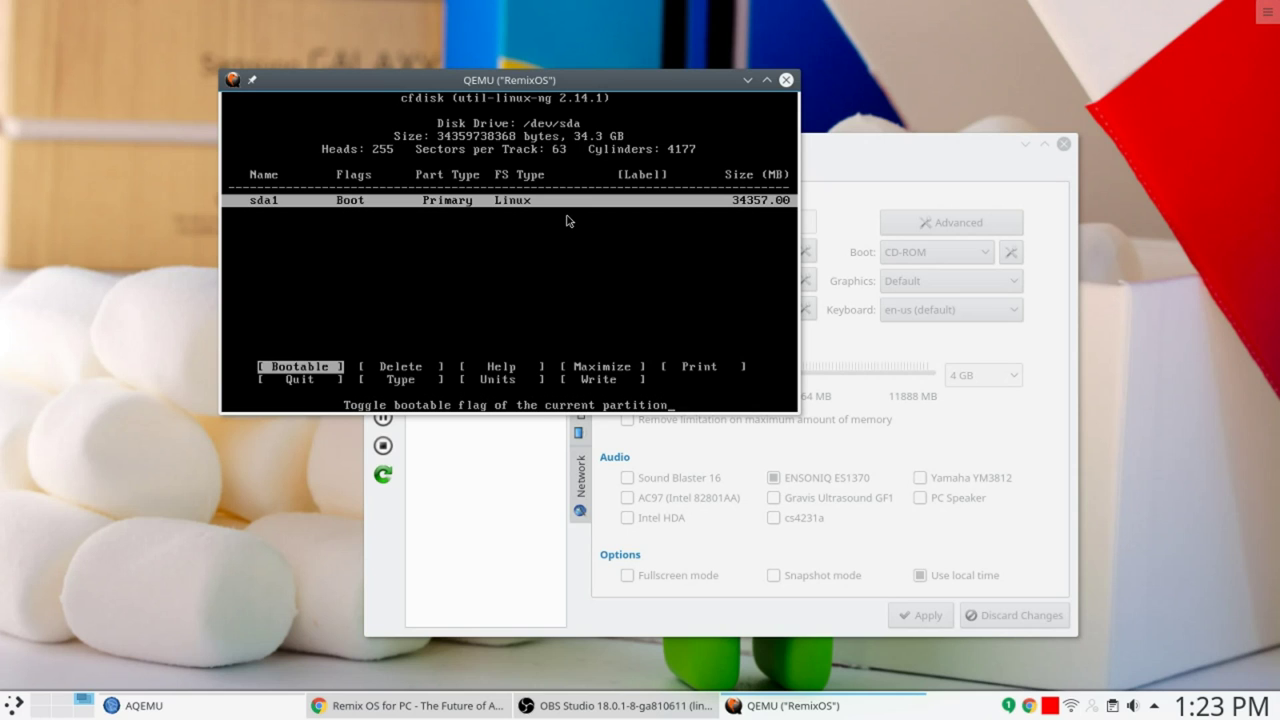
key(Return)
key(Right)
key(Left)
key(Right)
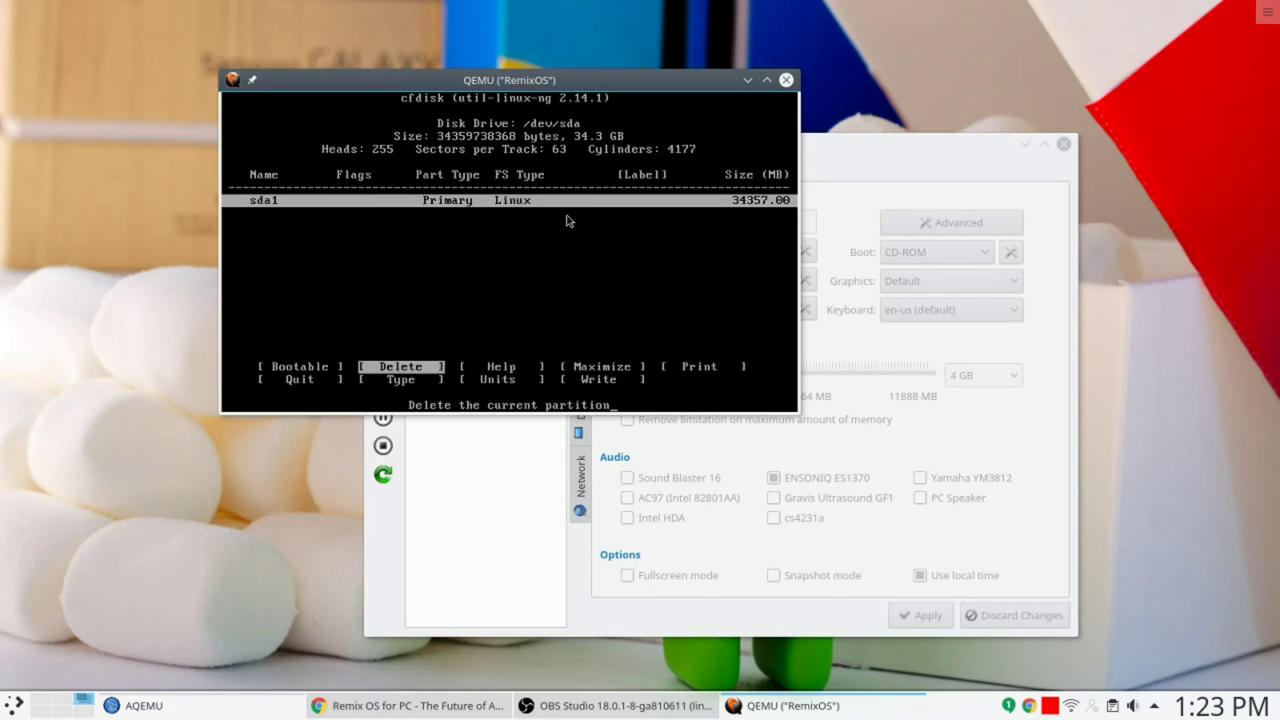
key(Right)
key(Right)
key(Right)
key(Right)
key(Return)
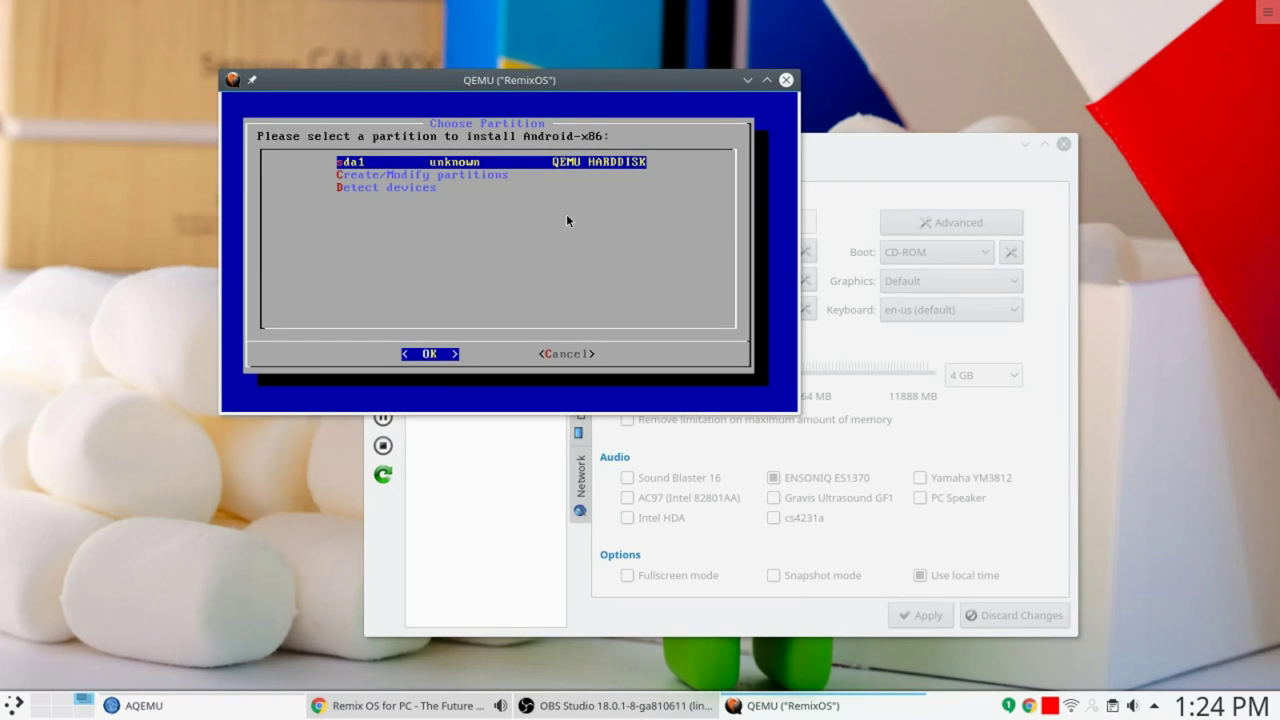
- Choose sda1 as the install target and format it as ext4
key(Return)
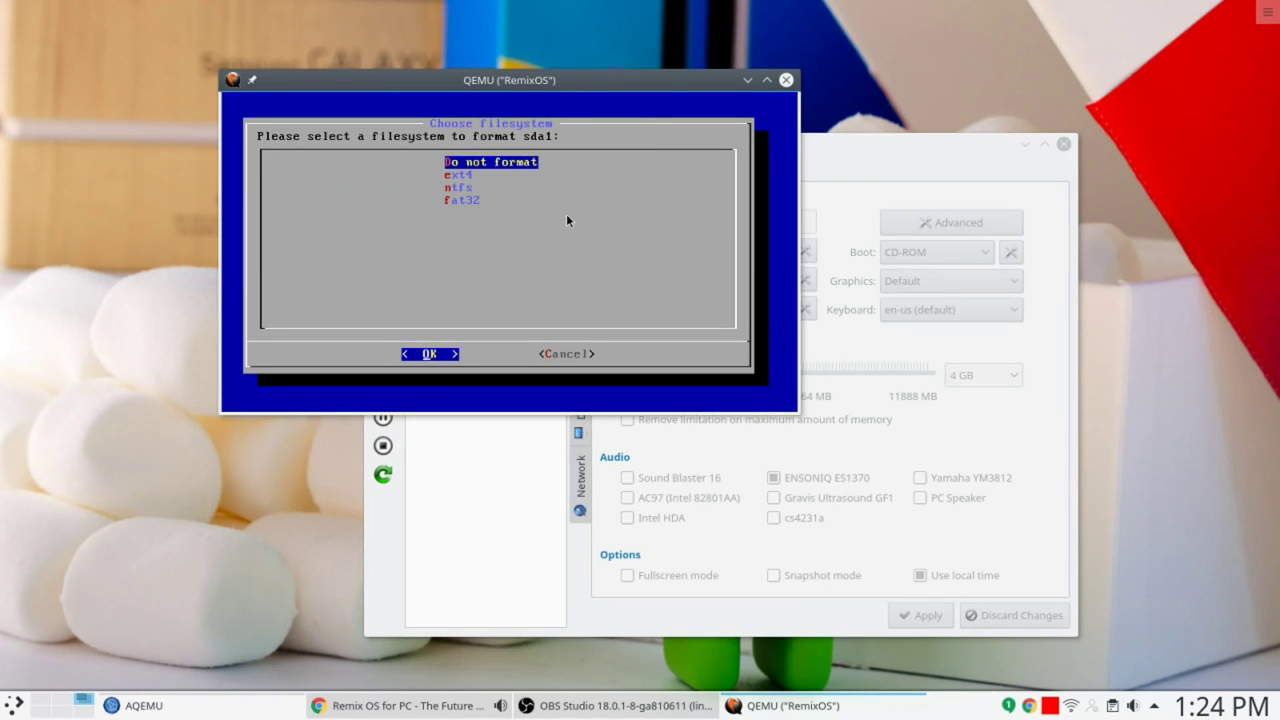
key(Down)
key(Return)
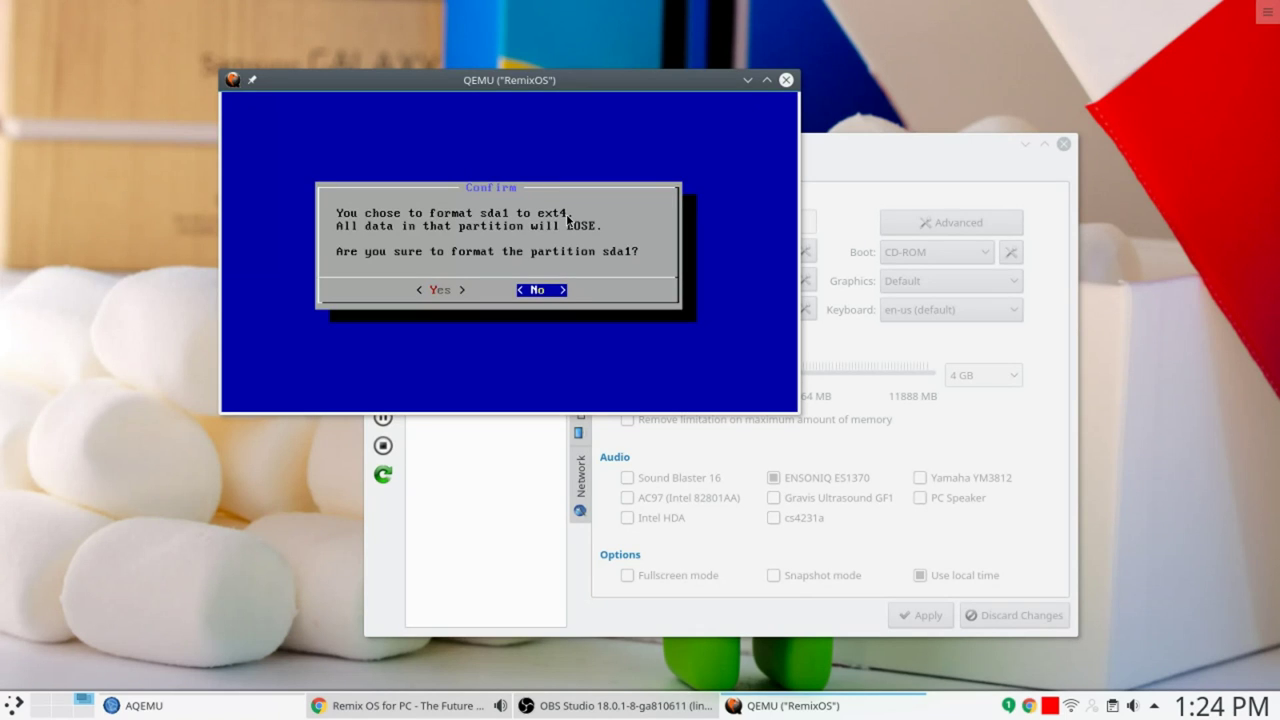
key(Left)
key(Return)
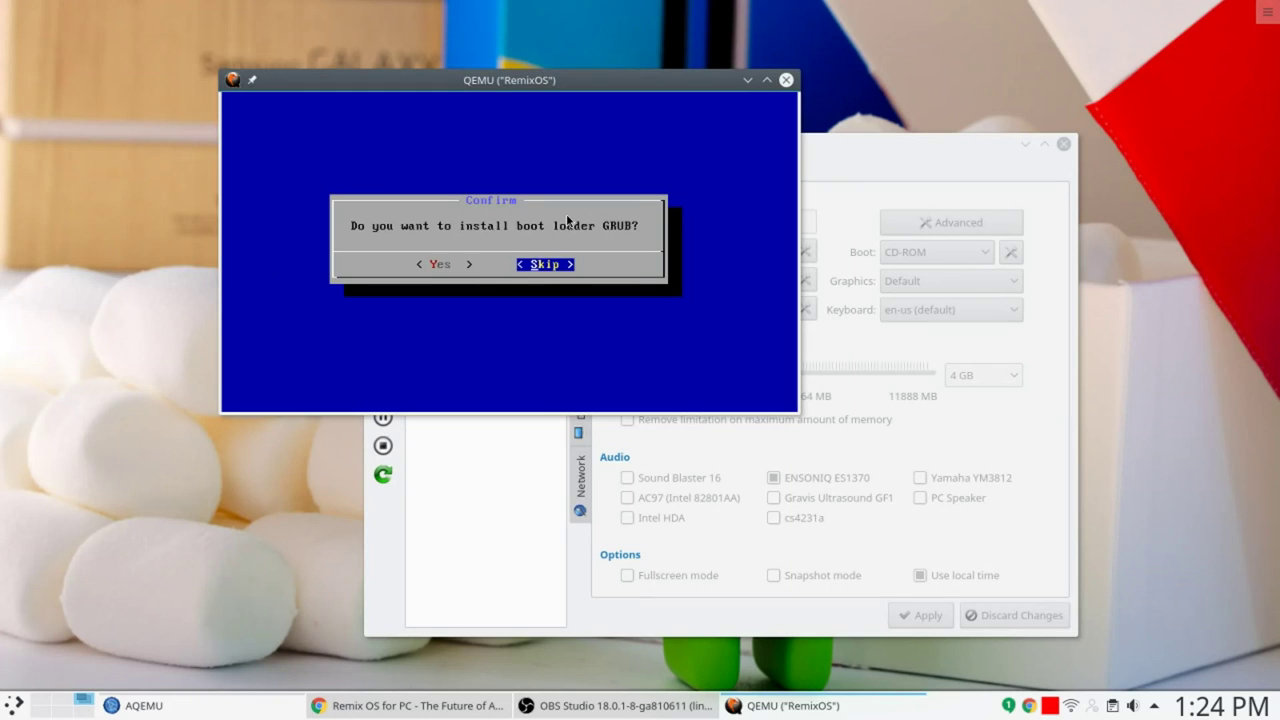
- Install the GRUB boot loader and make /system read-write
key(Left)
key(Return)
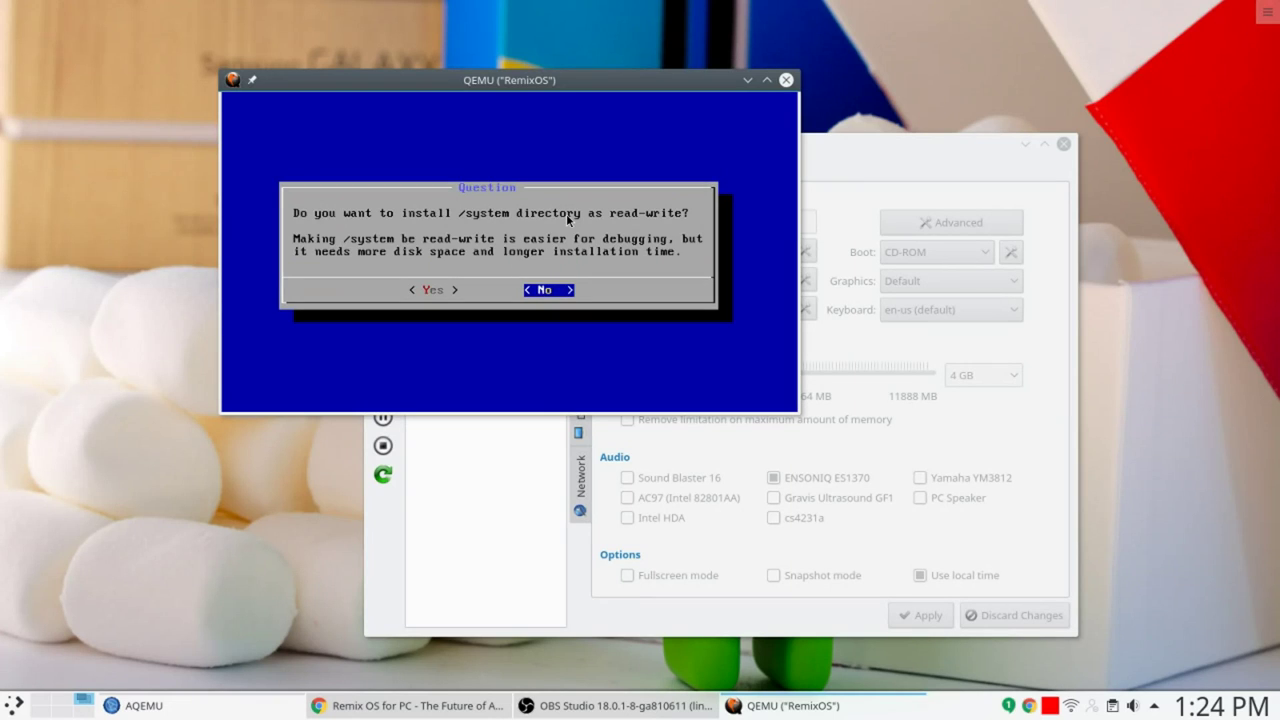
key(Left)
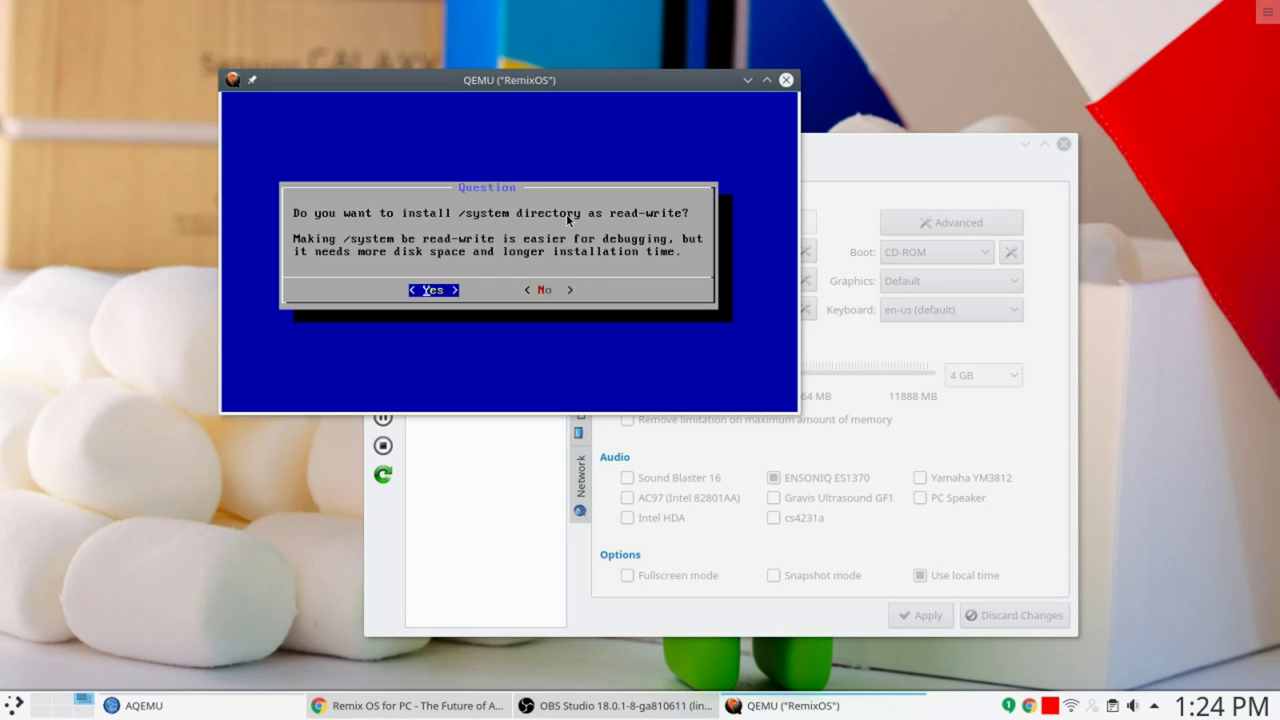
key(Return)
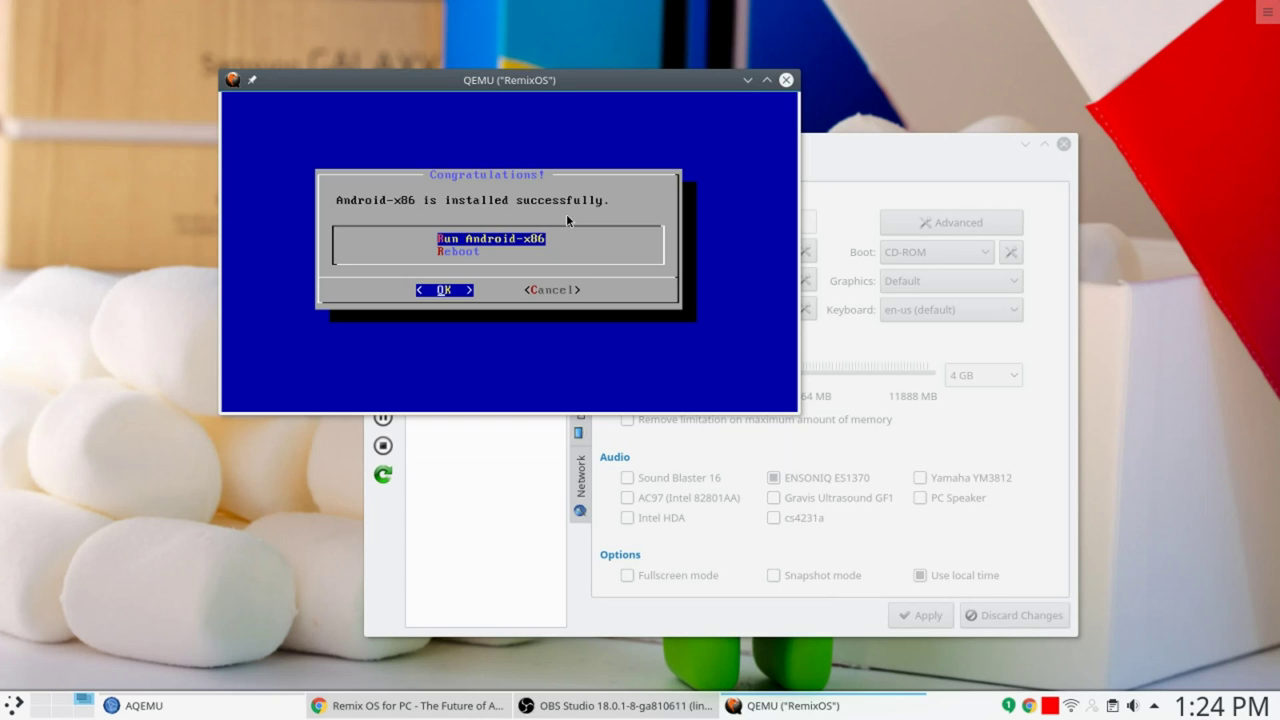
- Choose Reboot in the Congratulations dialog after installation completes
key(Down)
key(Return)
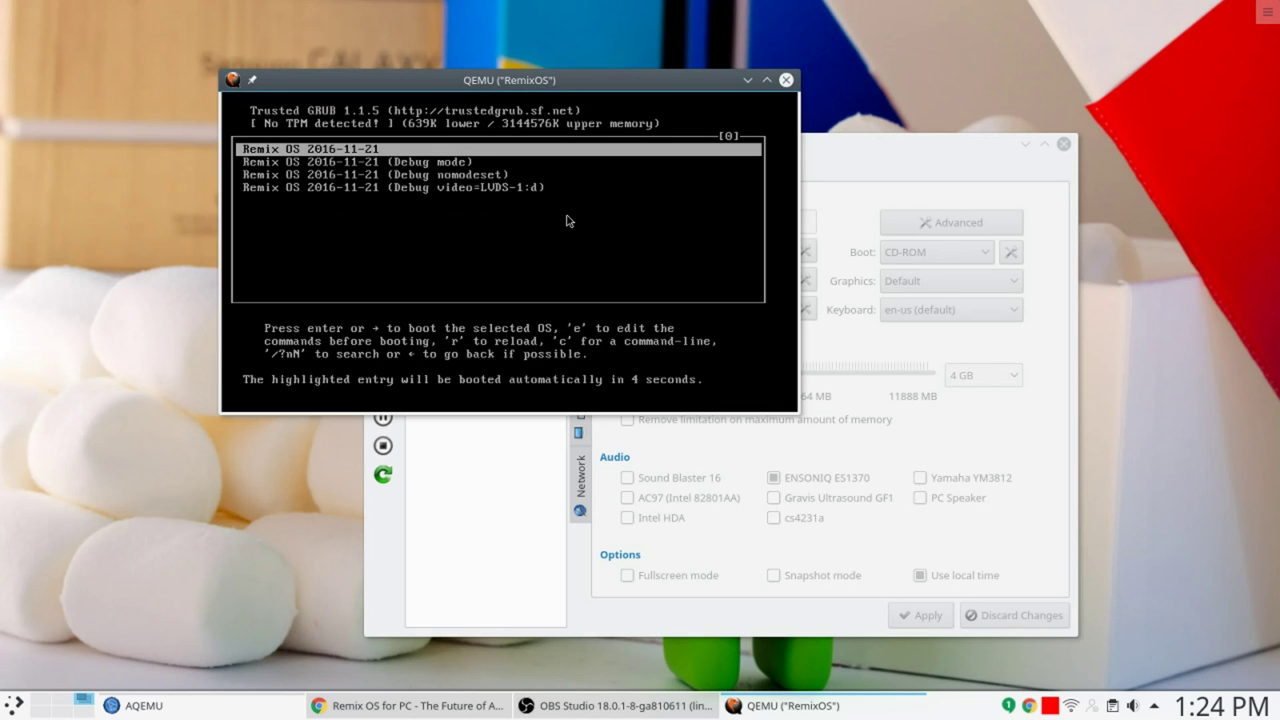
- Boot the Remix OS 2016-11-21 GRUB entry and move the QEMU window up-left
key(Return)
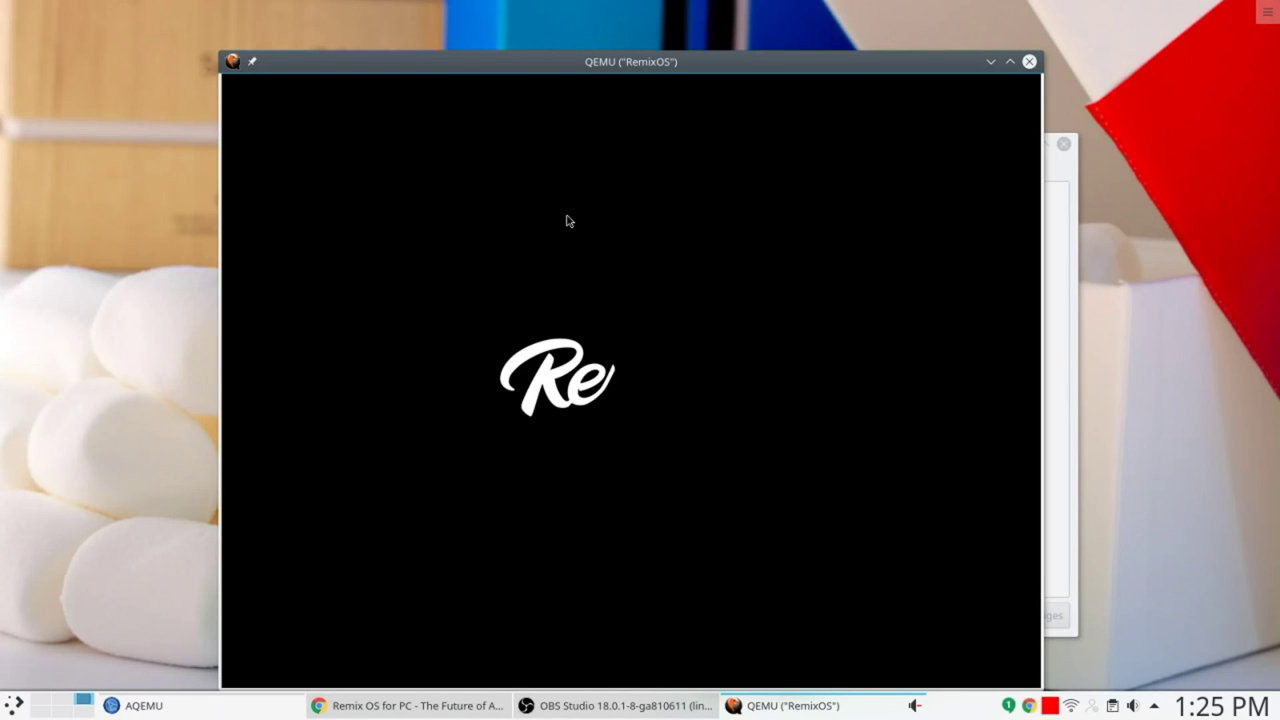
drag(597, 65, 548, 36)
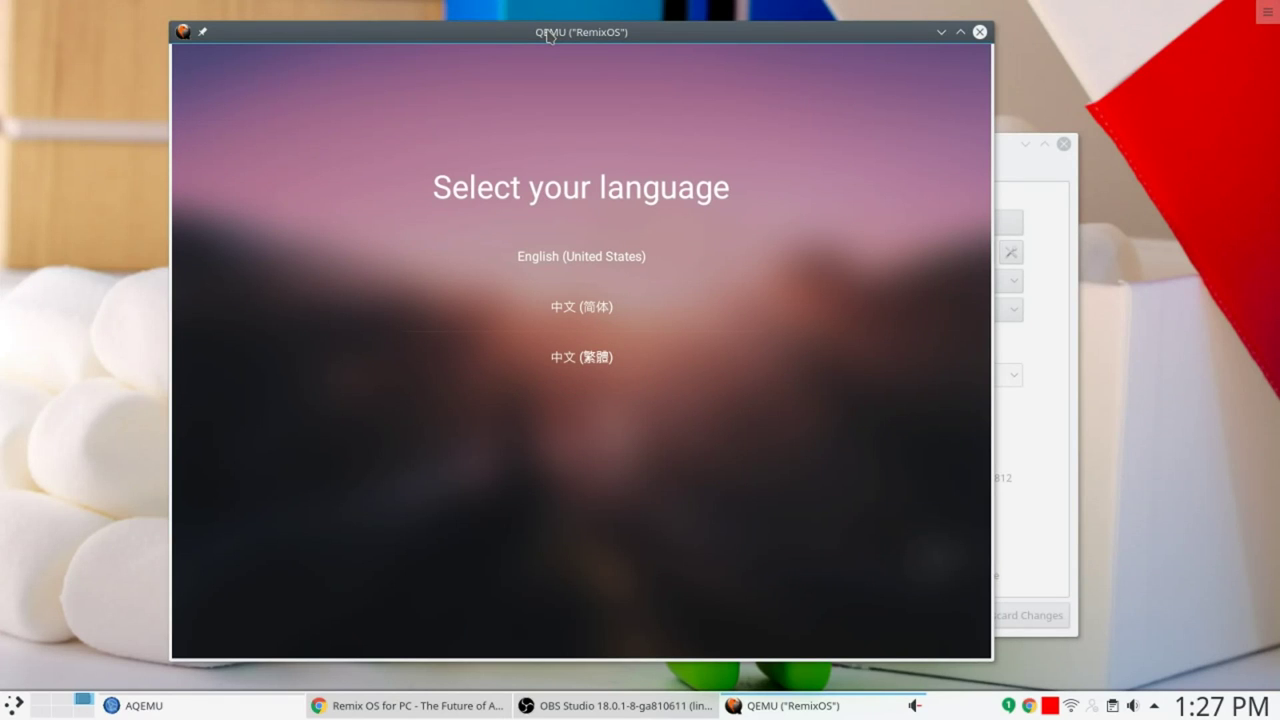
- Accept the default language and user agreement, then skip Wi-Fi setup
key(Return)
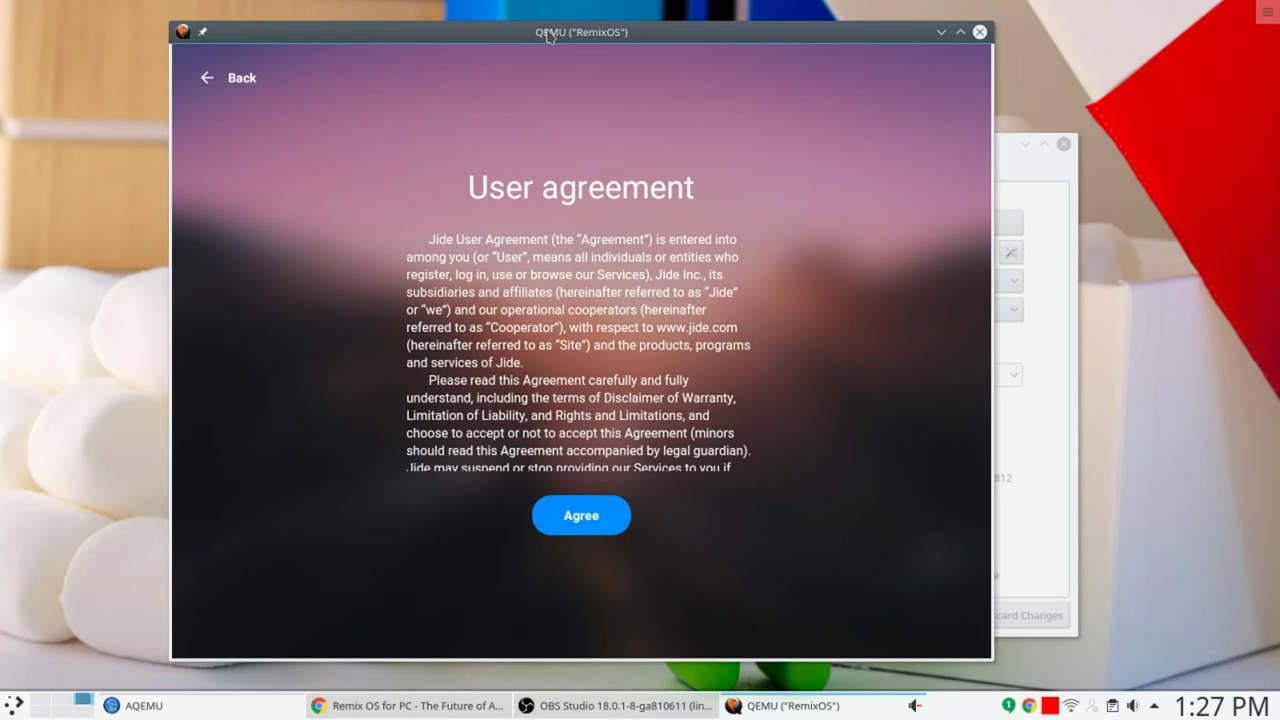
key(Return)
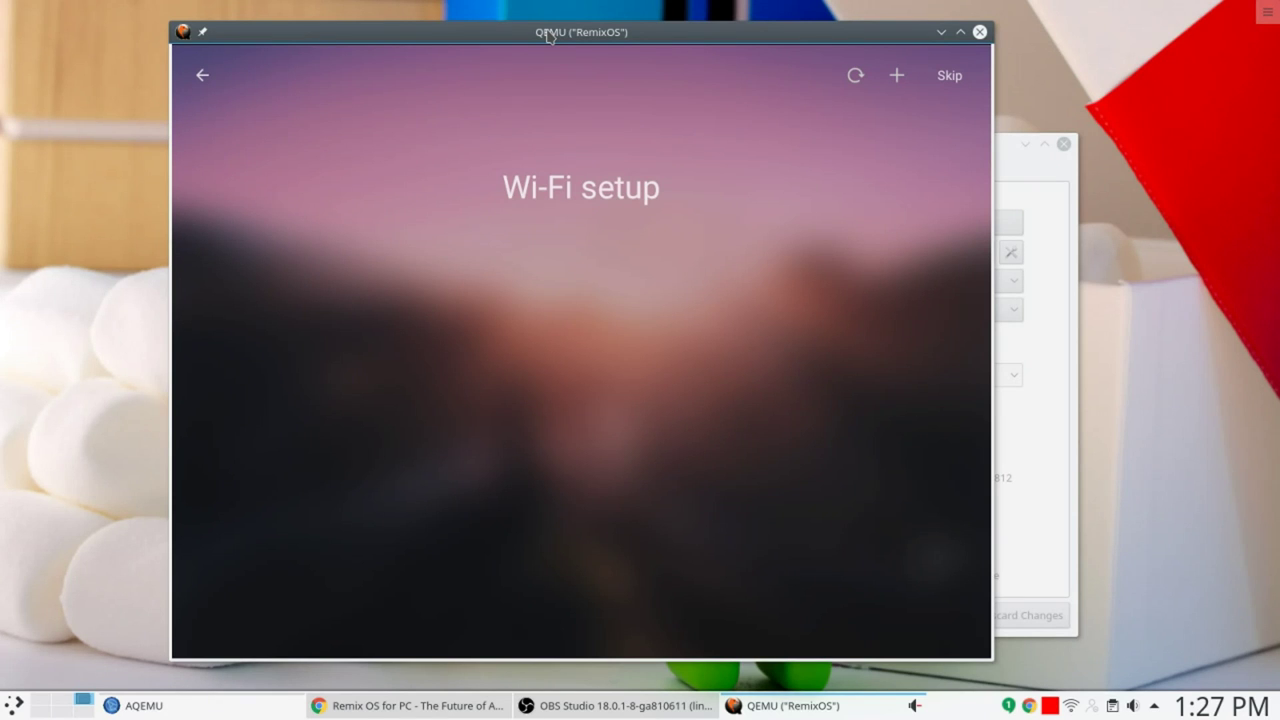
click(945, 78)
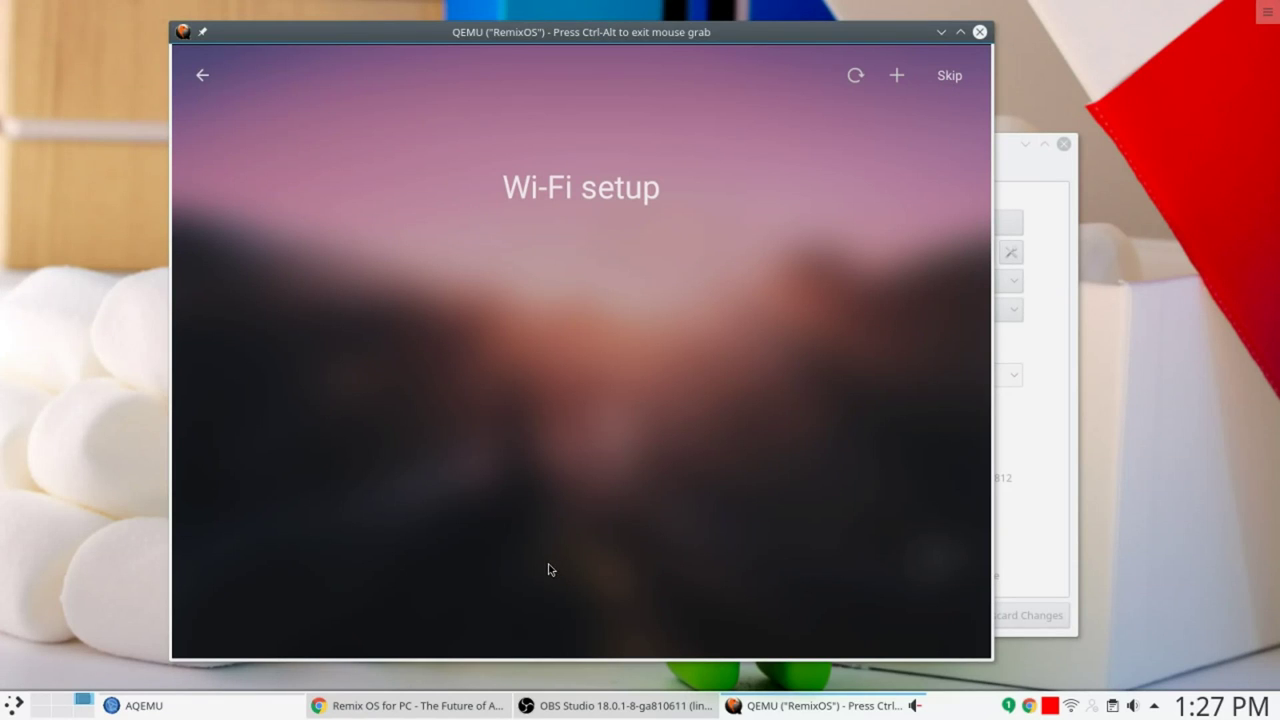
click(949, 77)
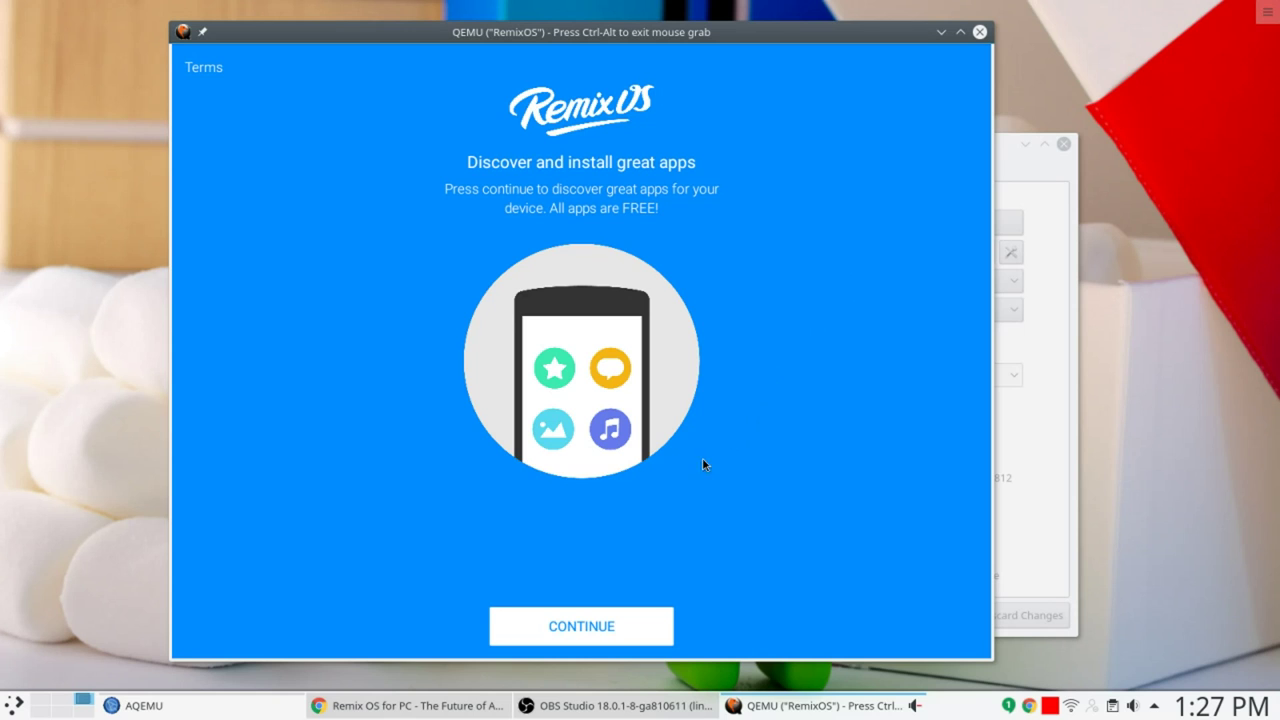
- Uncheck TextNow, Amazon Shopping and letgo on the Popular apps page
click(591, 623)
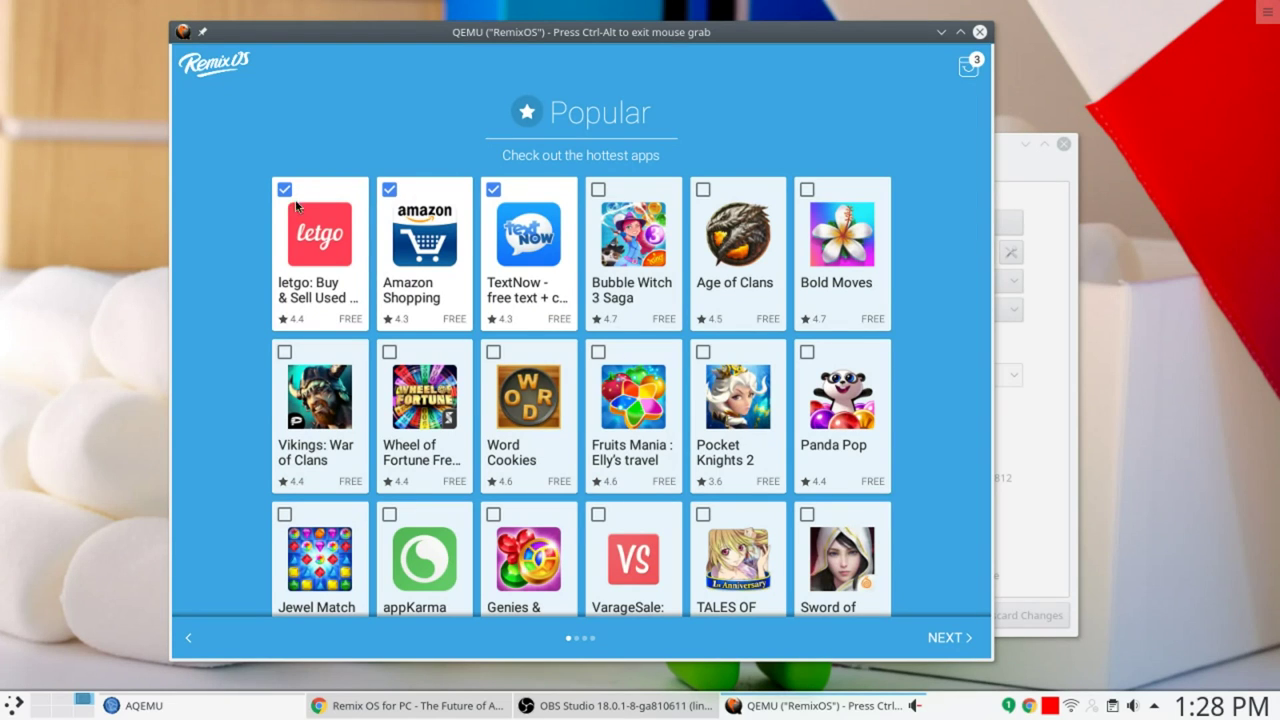
click(493, 190)
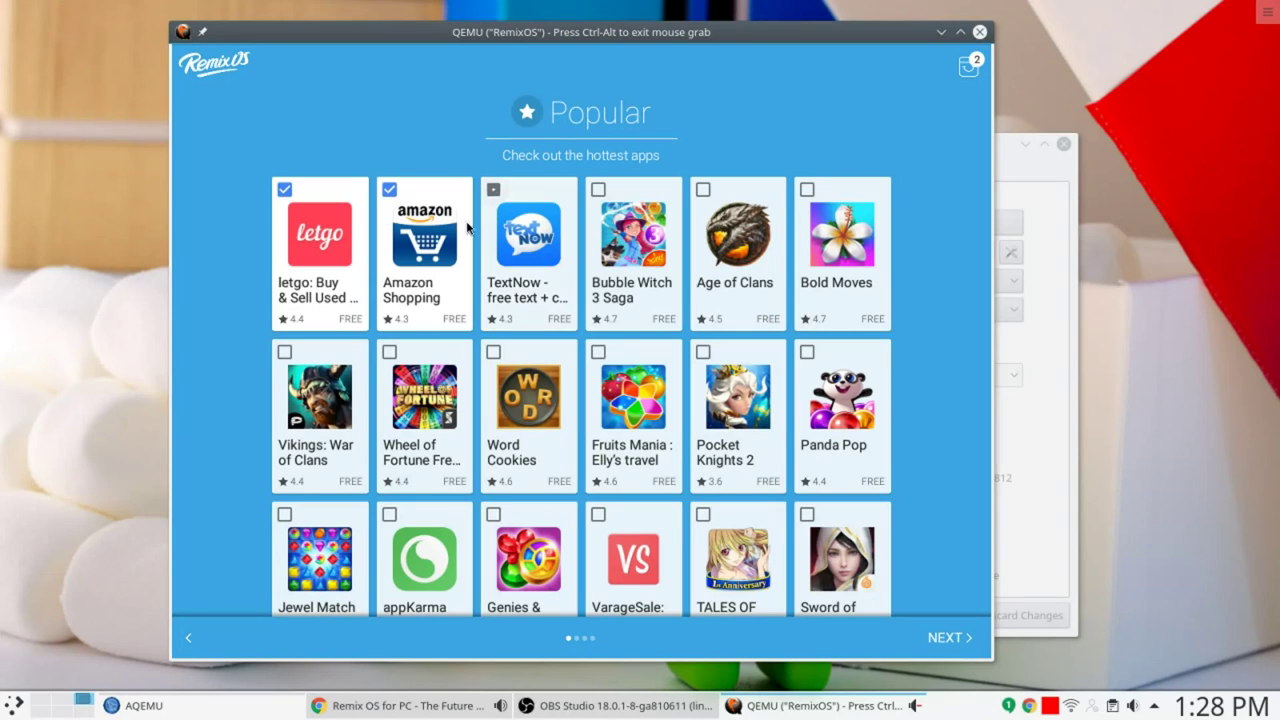
click(389, 190)
click(285, 190)
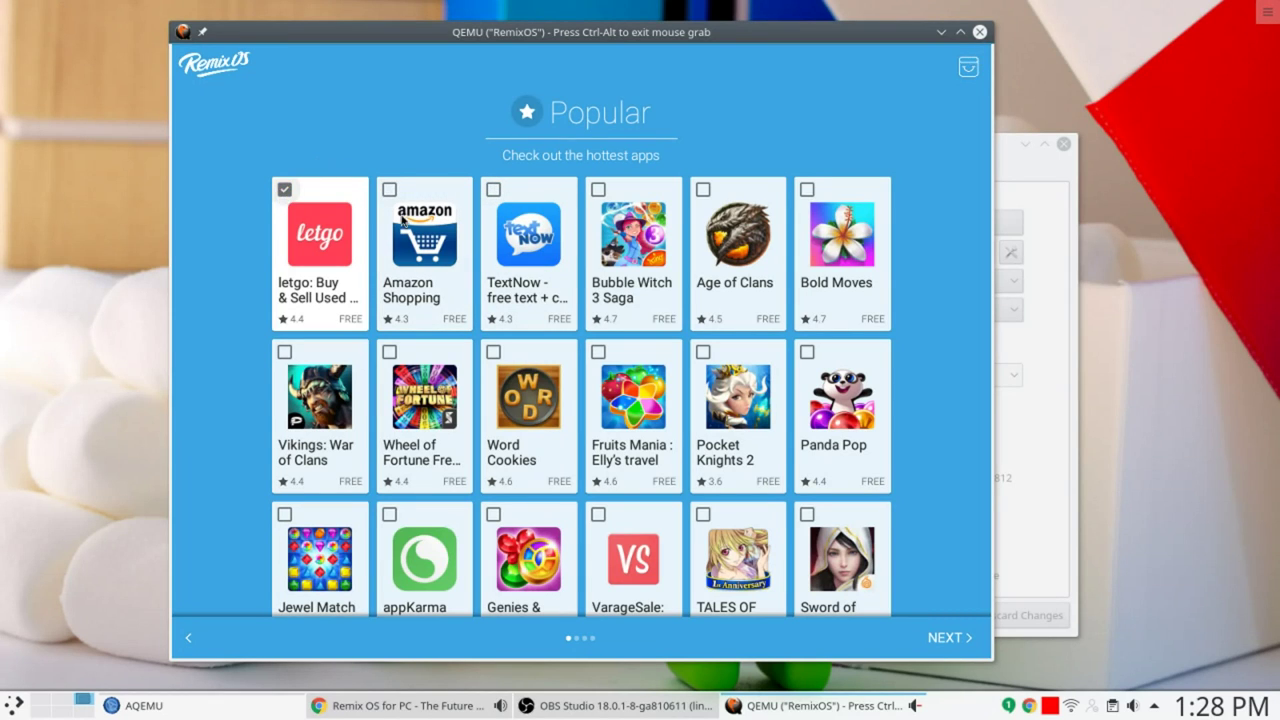
scroll(870, 400, down, 1)
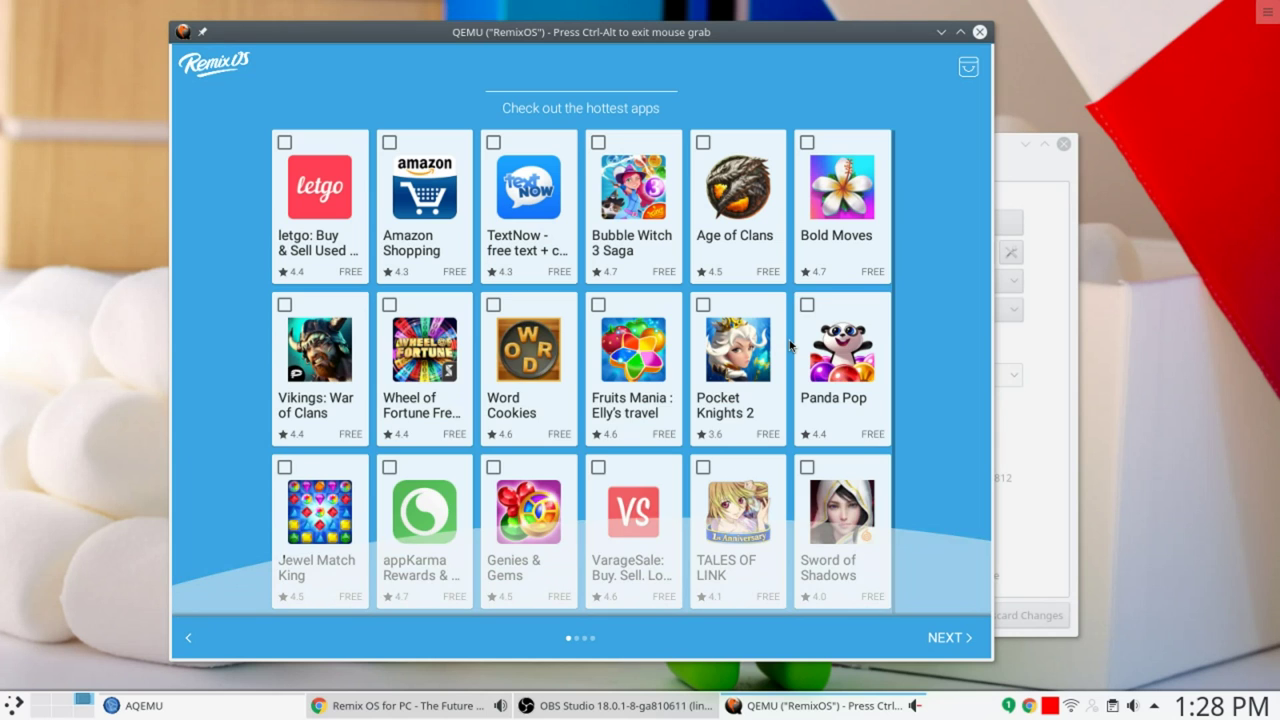
scroll(874, 555, up, 2)
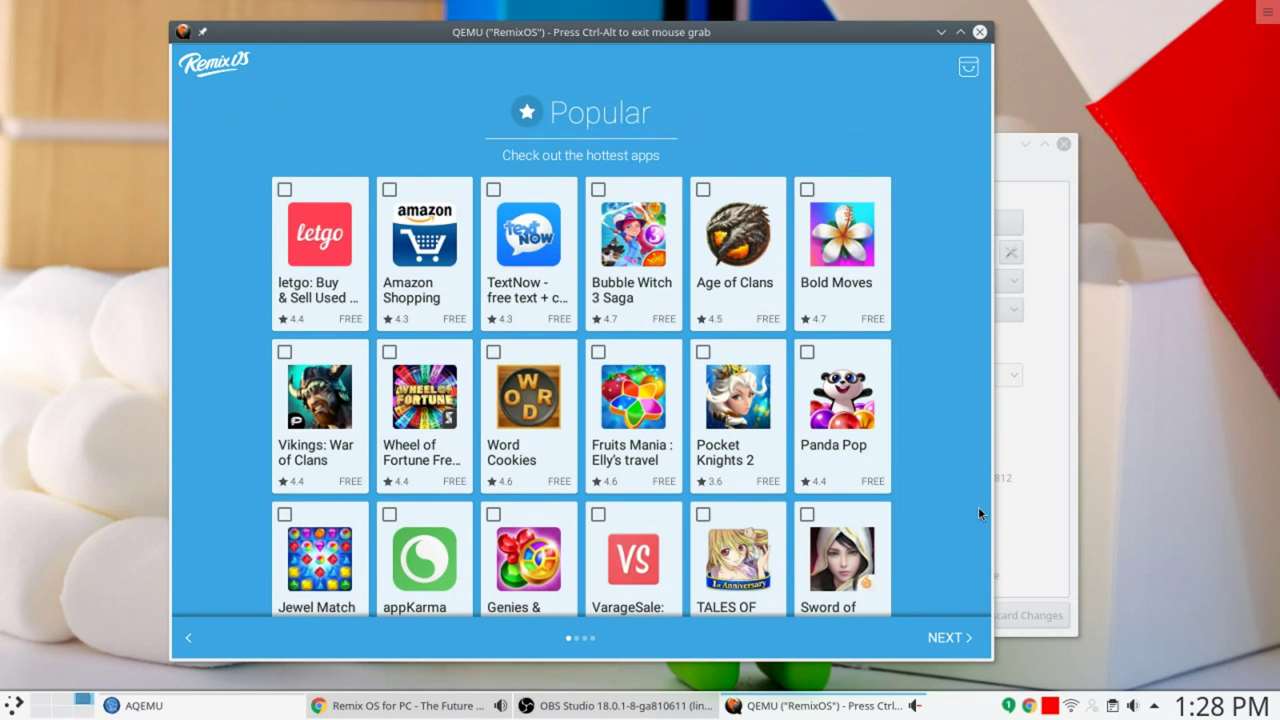
click(958, 645)
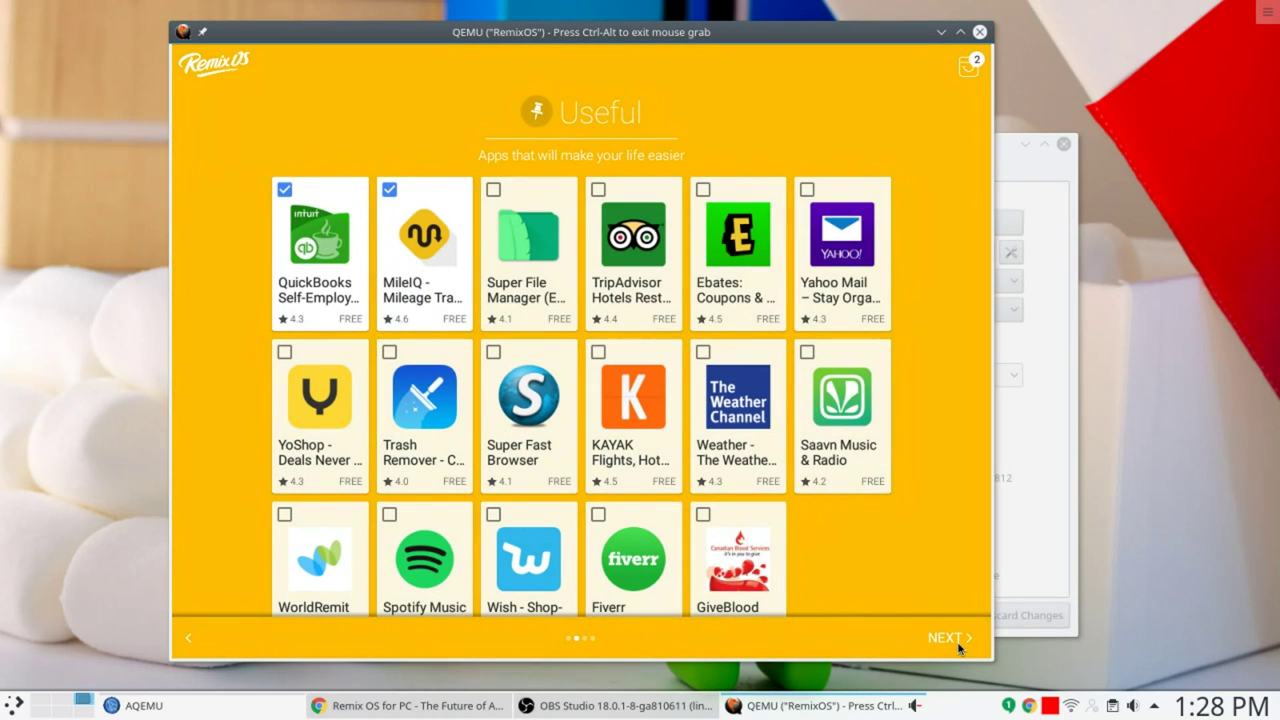
- Uncheck MileIQ, QuickBooks, Cookie Jam and Solitaire, then finish on the Summary page
click(389, 190)
click(280, 191)
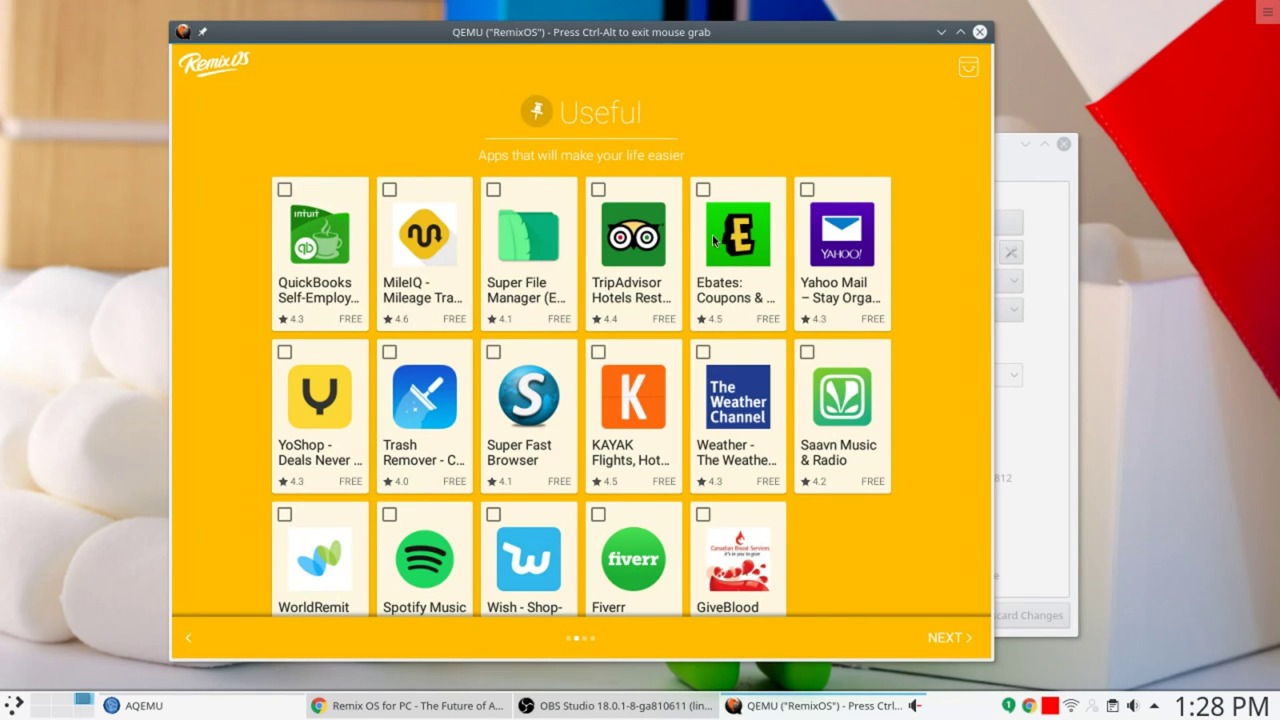
click(942, 635)
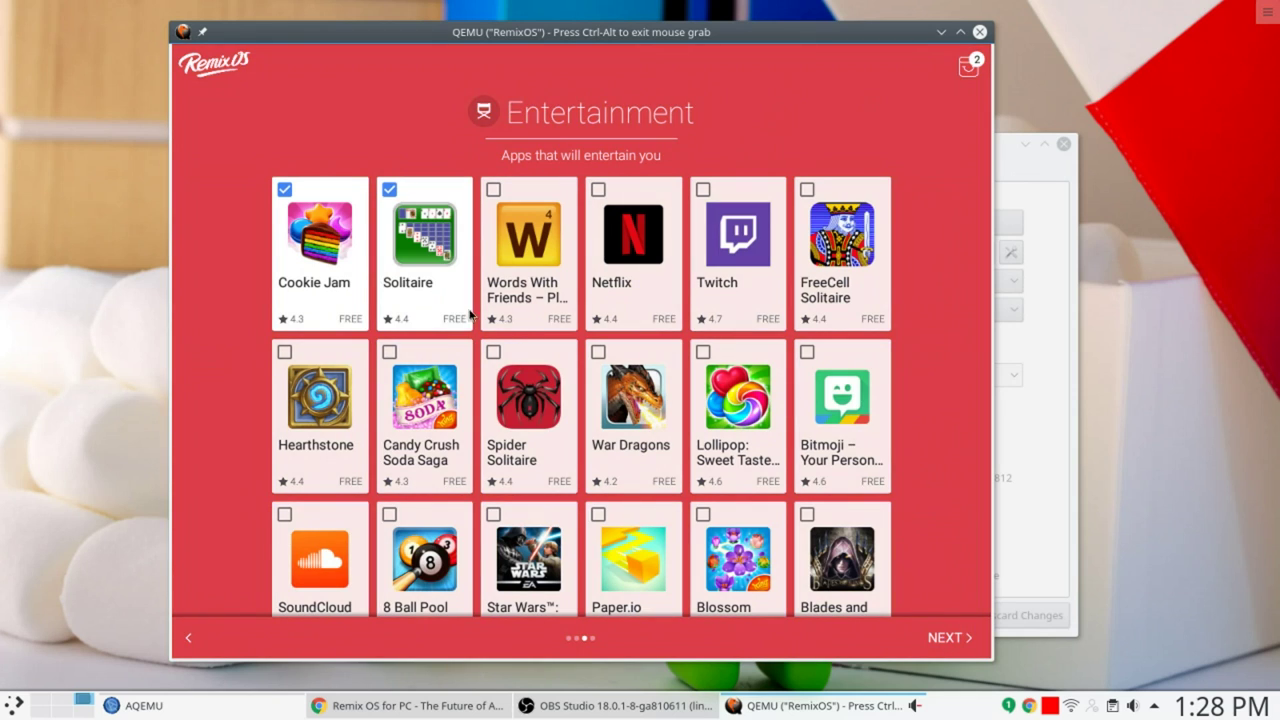
click(287, 190)
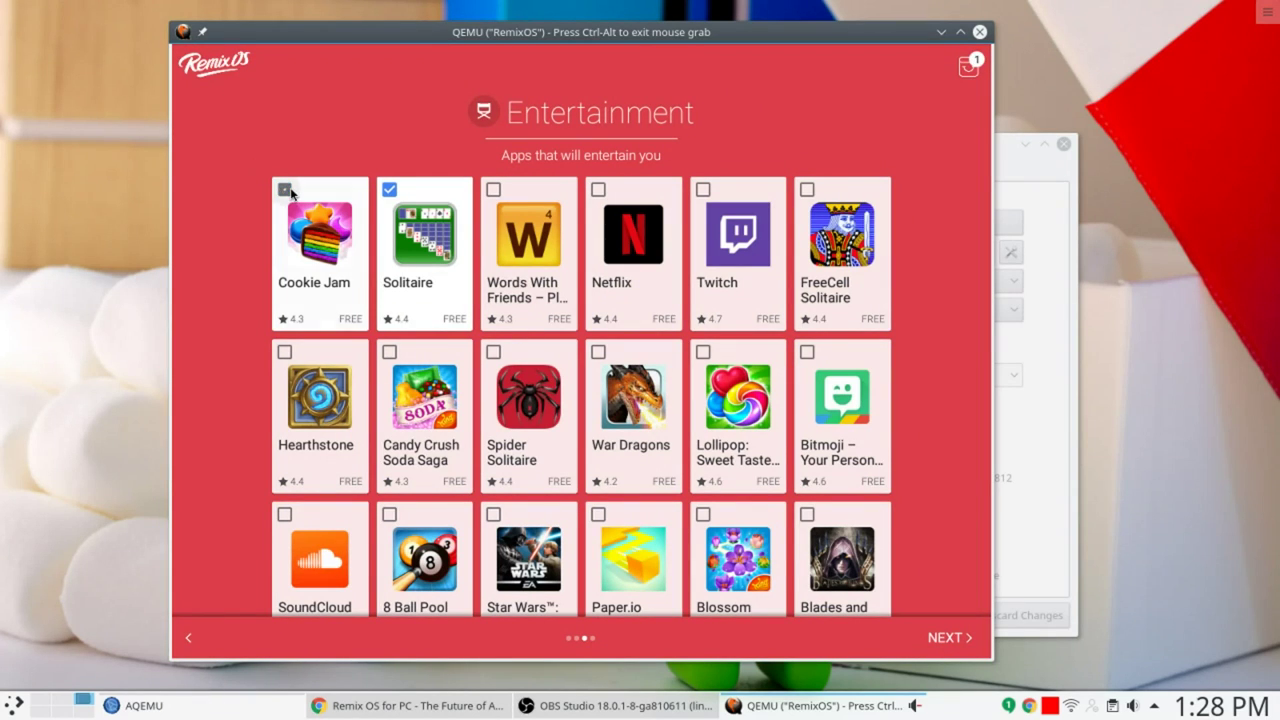
click(389, 191)
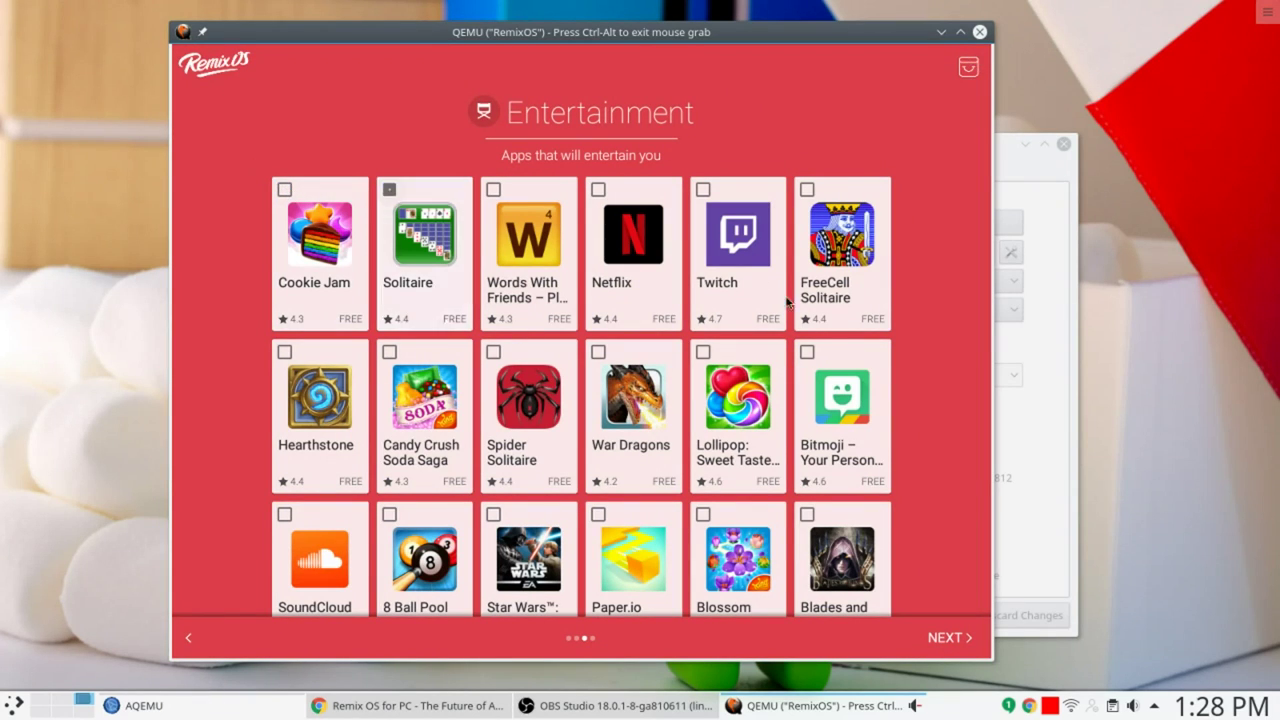
click(964, 639)
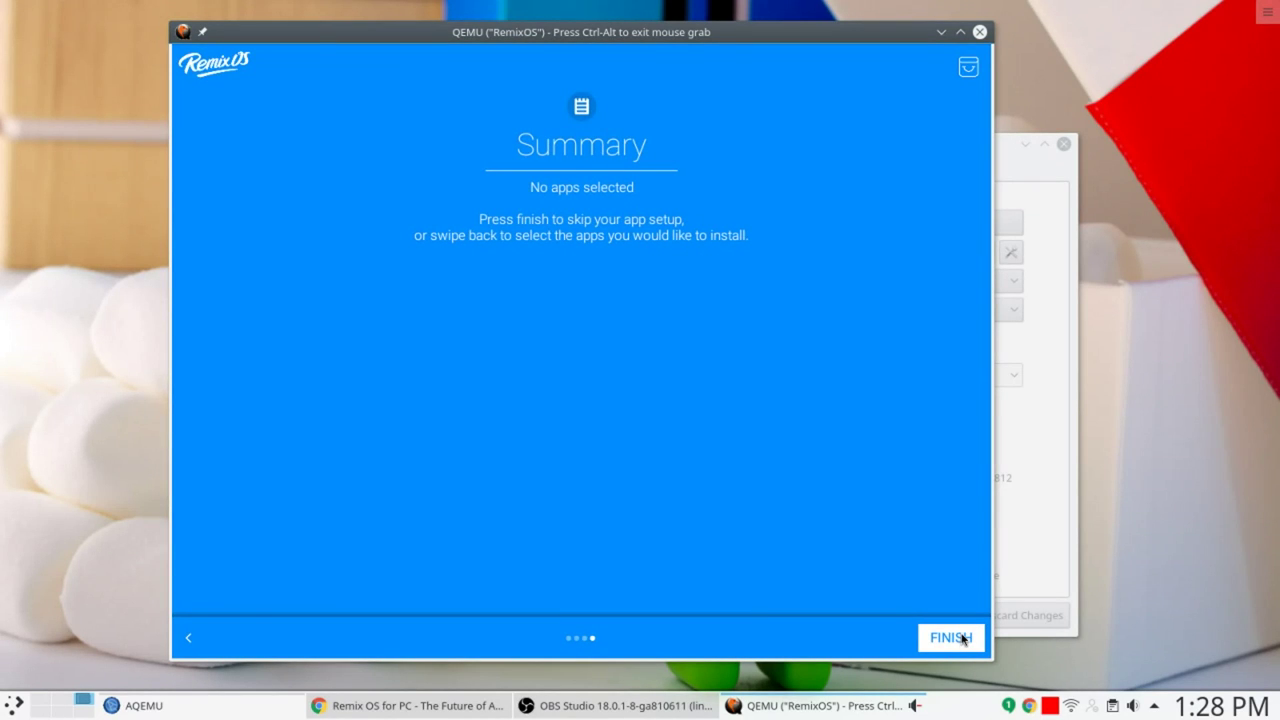
click(962, 639)
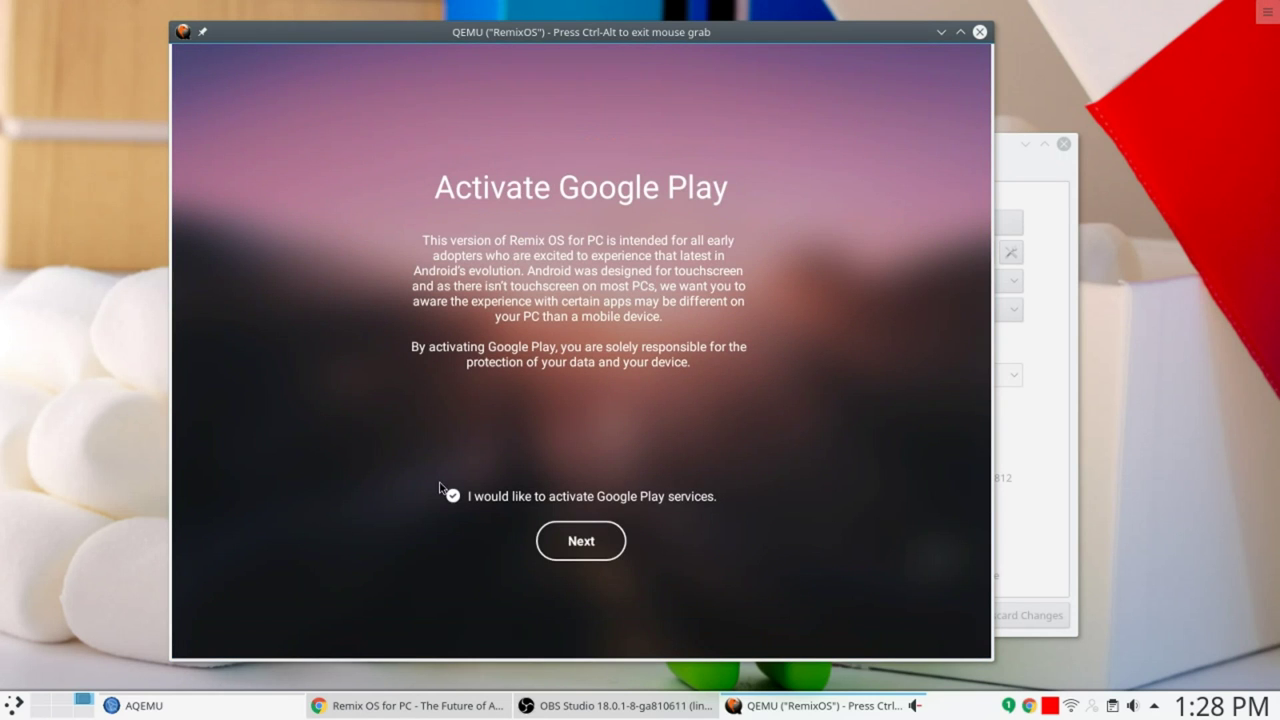
- Finish the Remix OS first-run setup with Google Play services activation ticked and reach the desktop
click(612, 554)
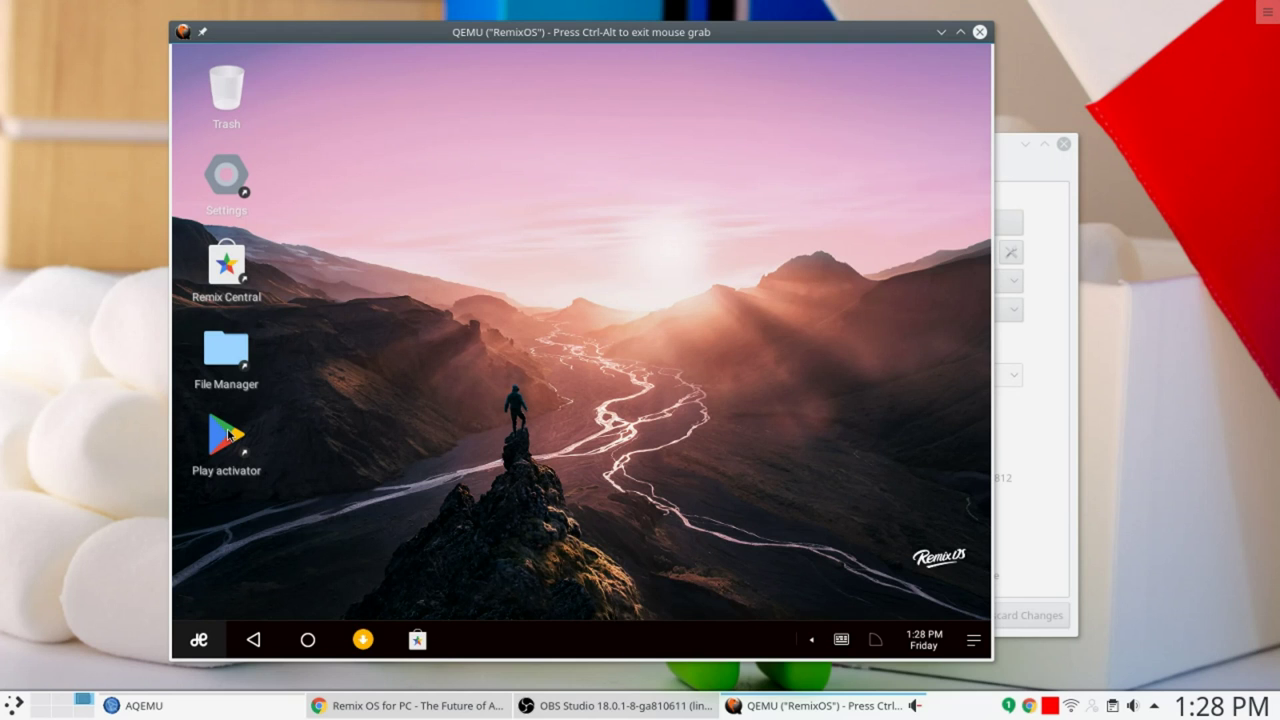
- Run Play activator, confirm 'YES, LET'S ACTIVATE!' and dismiss the Done message
click(229, 434)
double_click(229, 434)
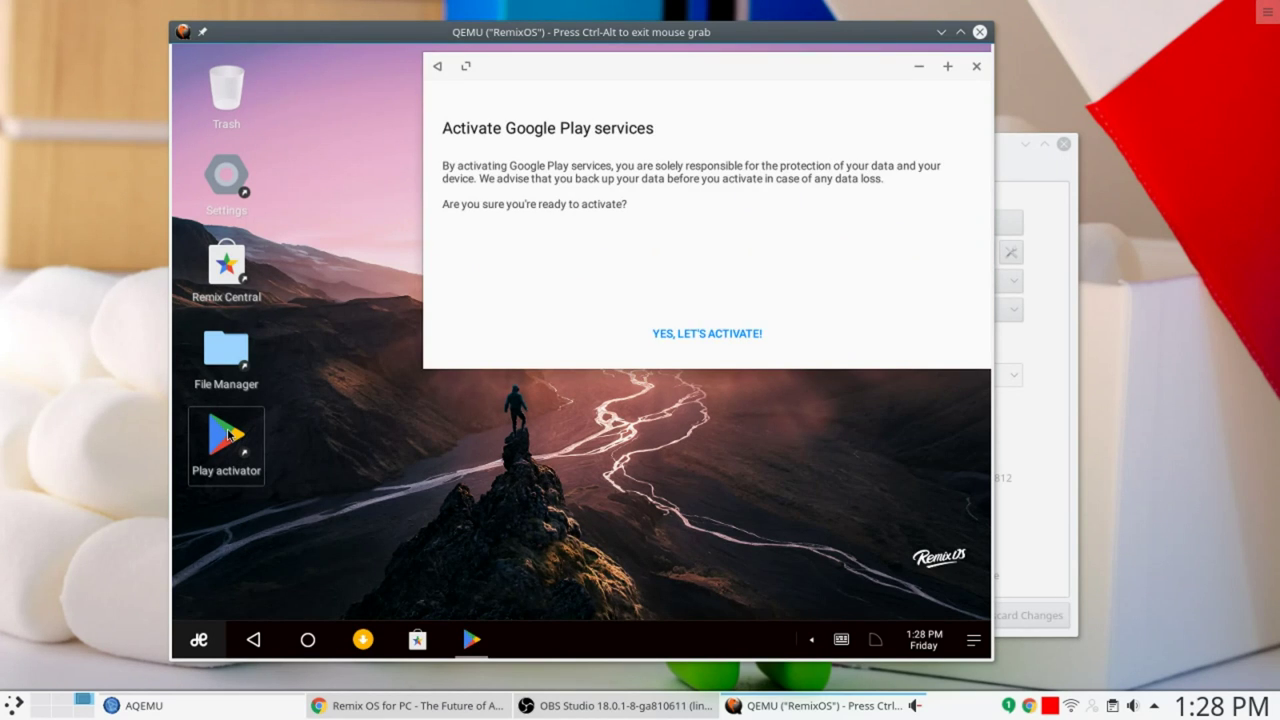
click(711, 336)
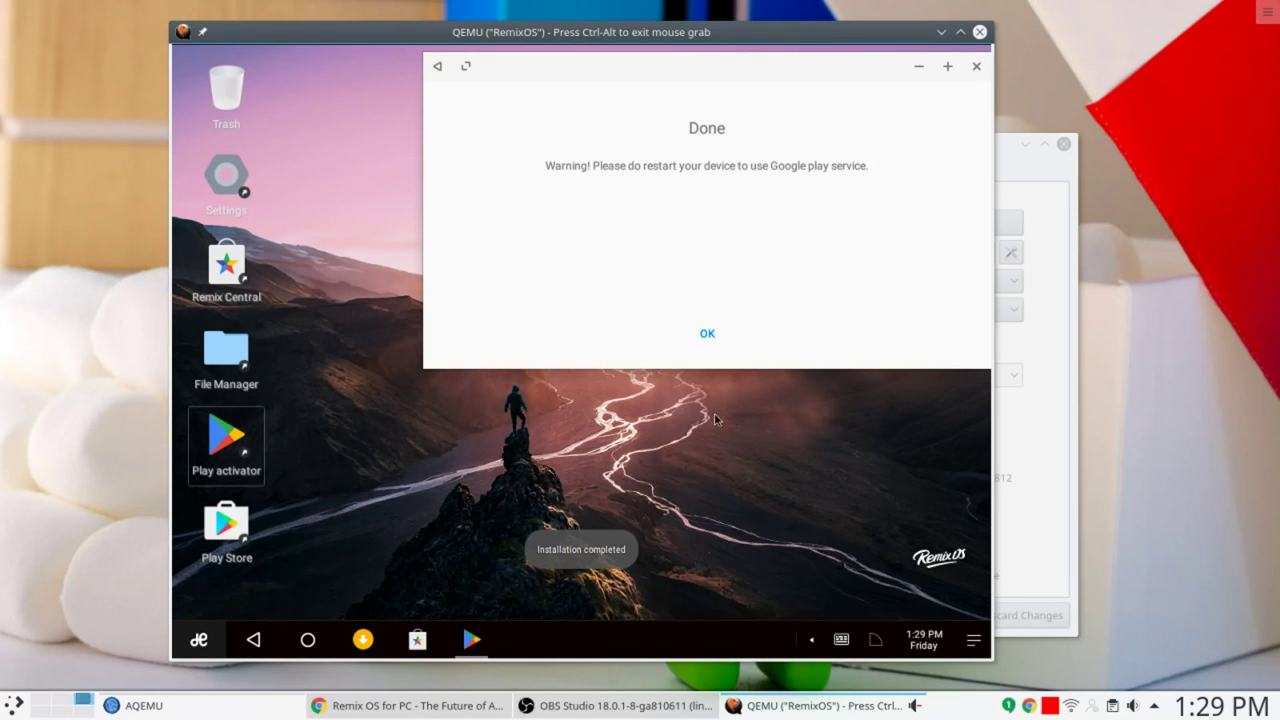
click(708, 330)
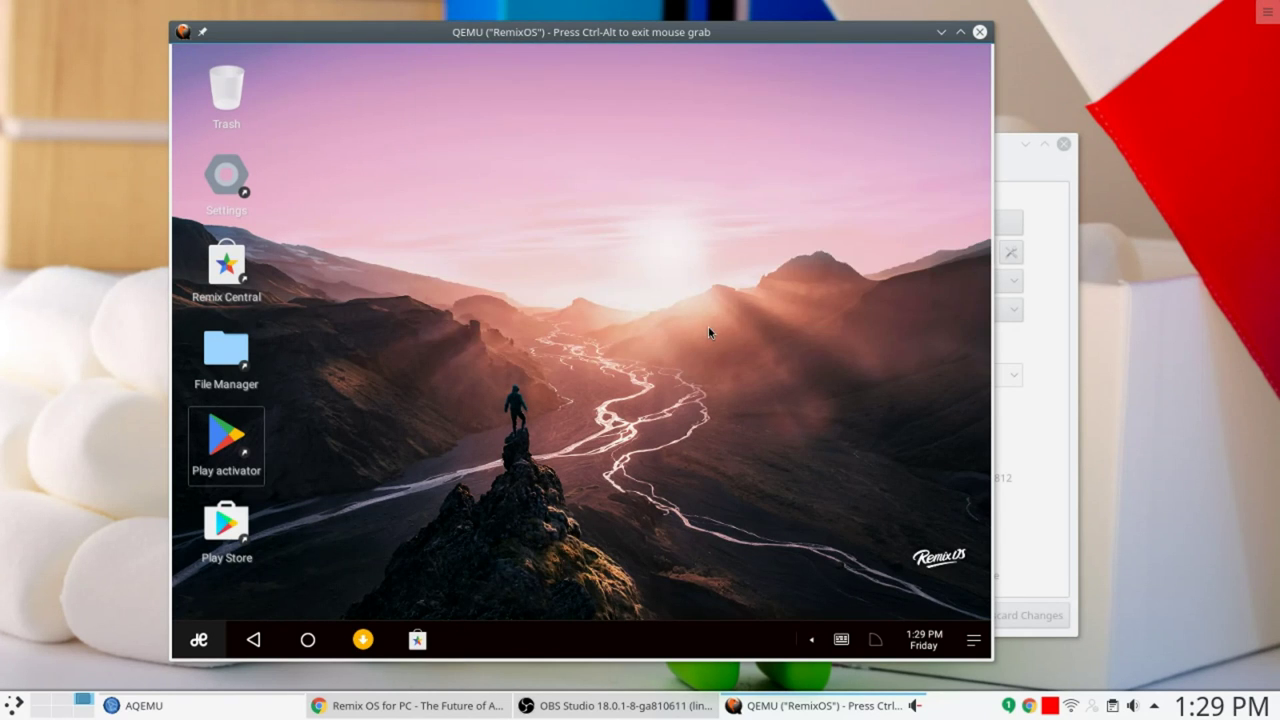
- Open the Play Store, sign in with the Google account email, enter the SMS verification code, and accept the terms
click(227, 530)
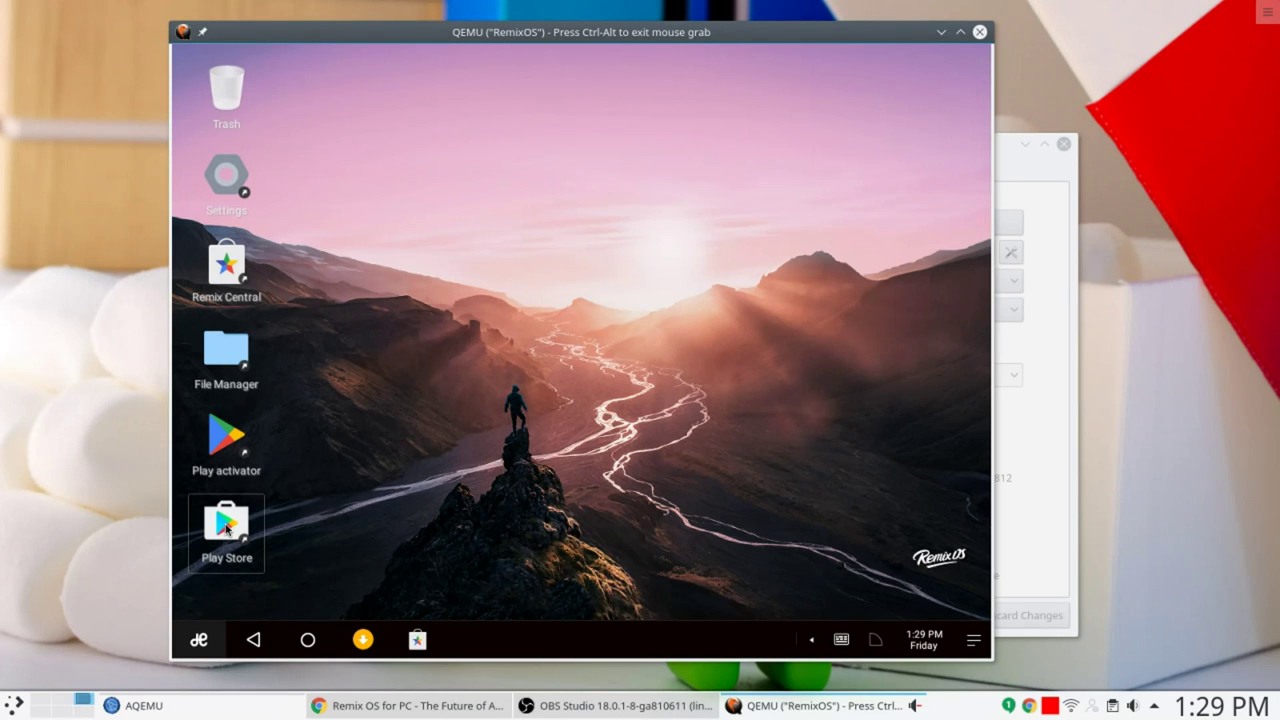
double_click(227, 527)
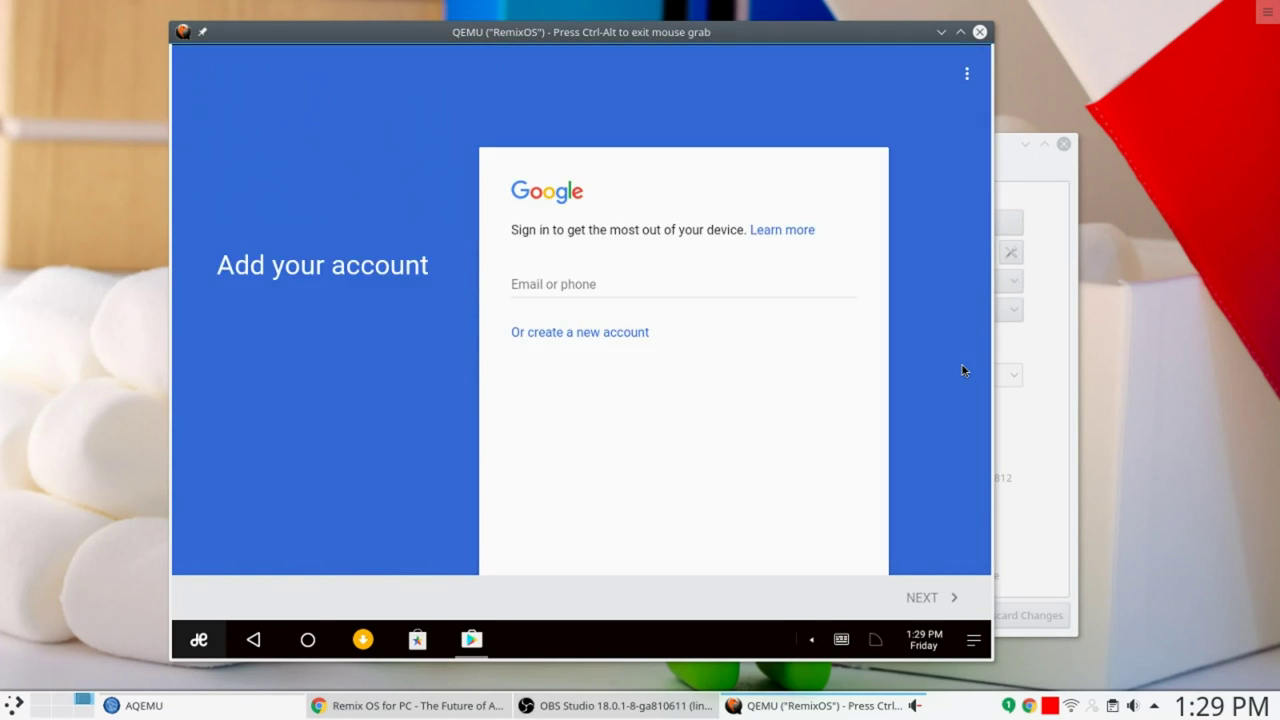
click(580, 296)
text(you)
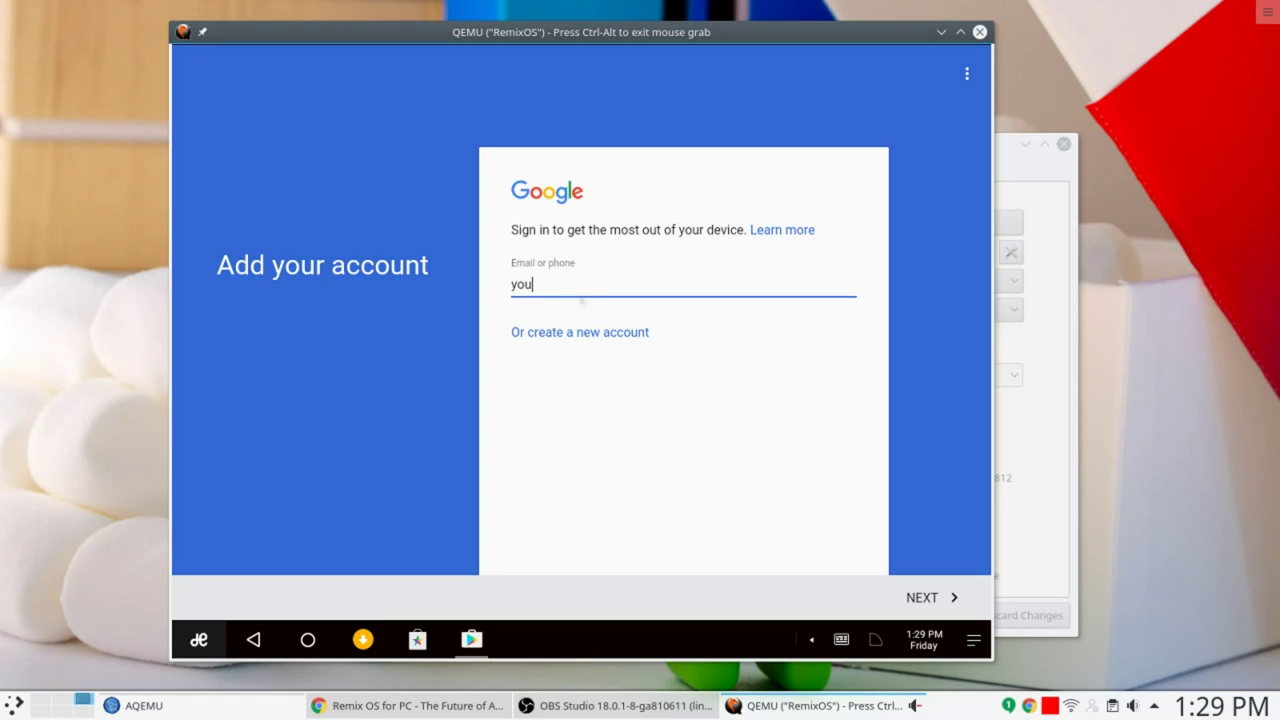
text(remailaccount@gmail.com)
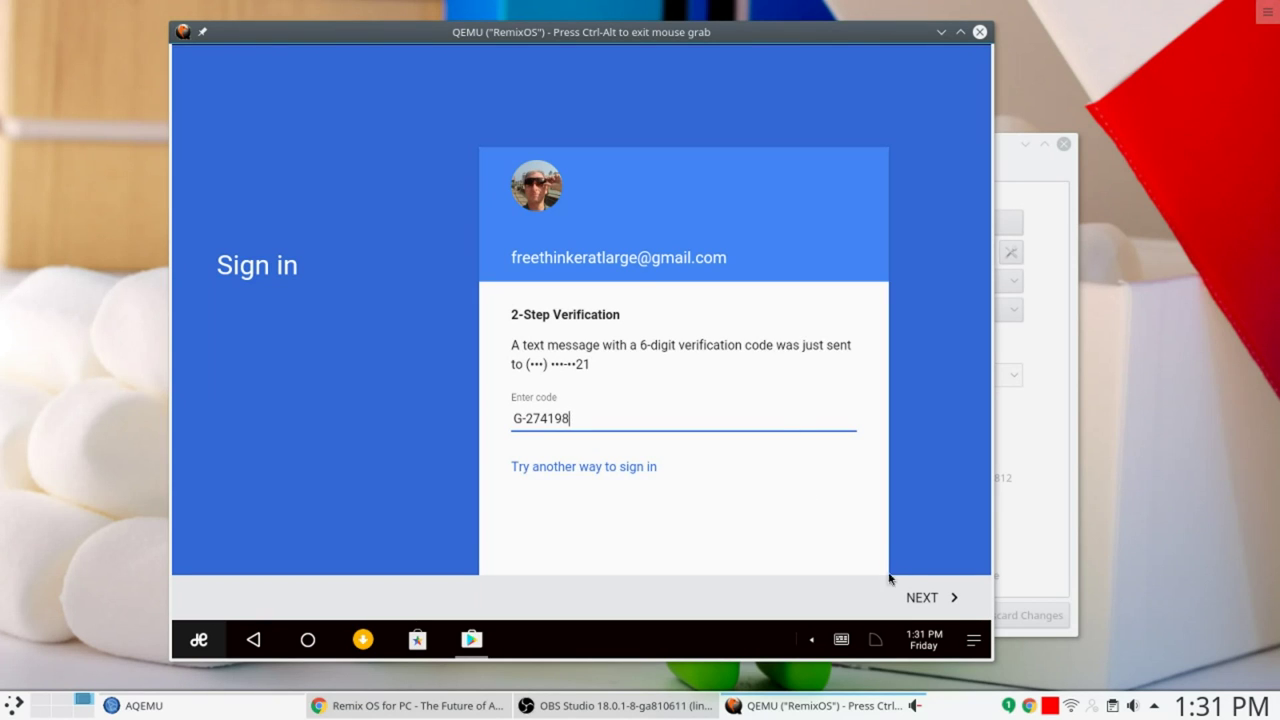
click(918, 597)
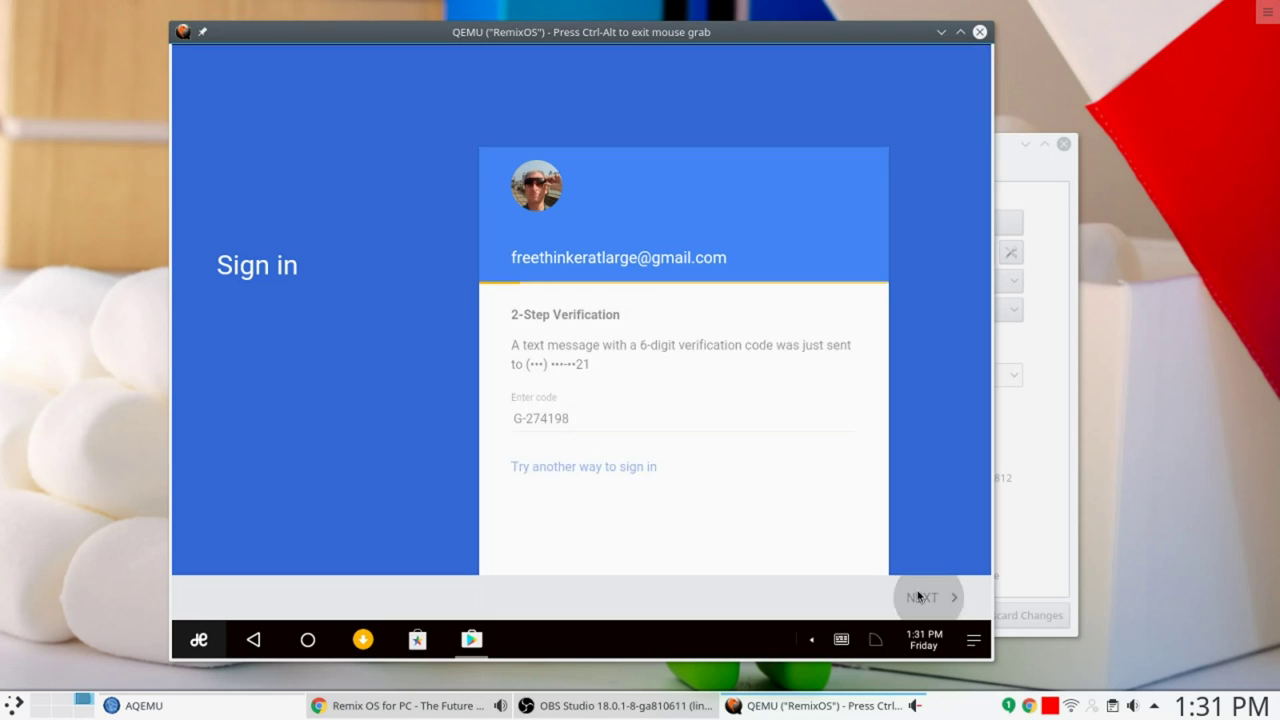
click(918, 597)
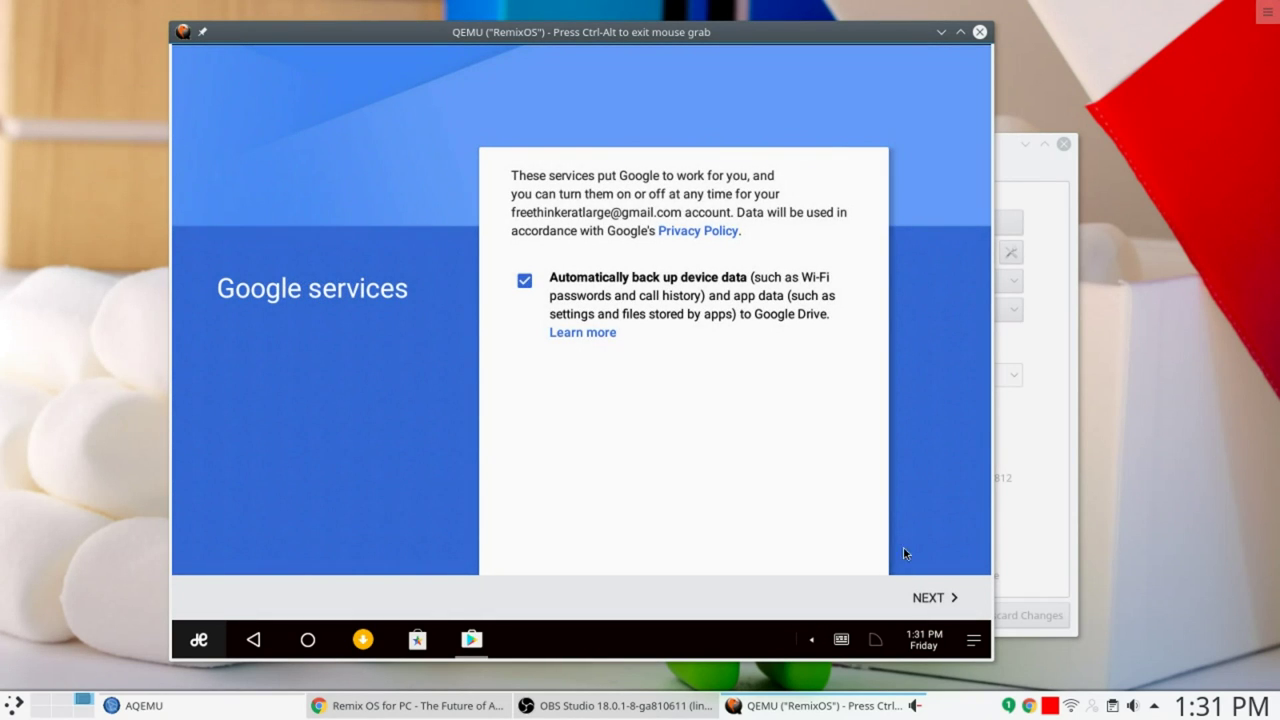
- Confirm the Google services backup choice, install Clash of Clans (84.67 MB), and return to Play home
click(945, 600)
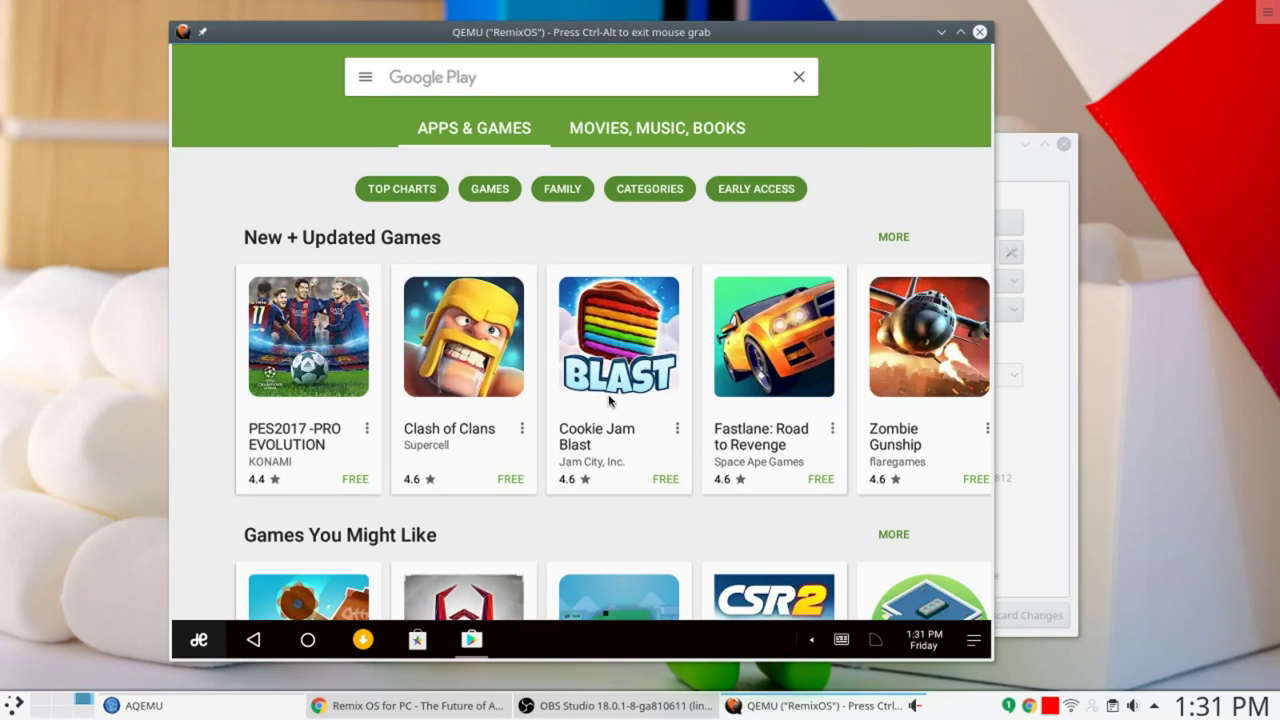
click(511, 480)
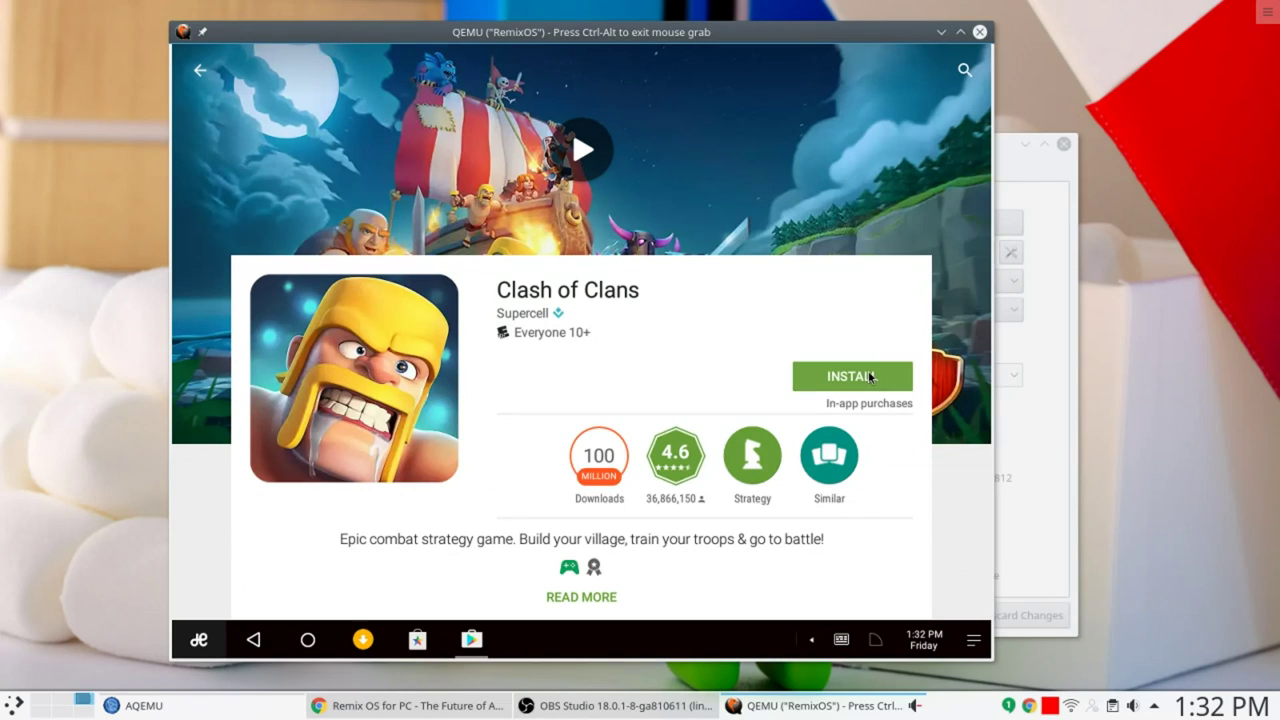
click(870, 377)
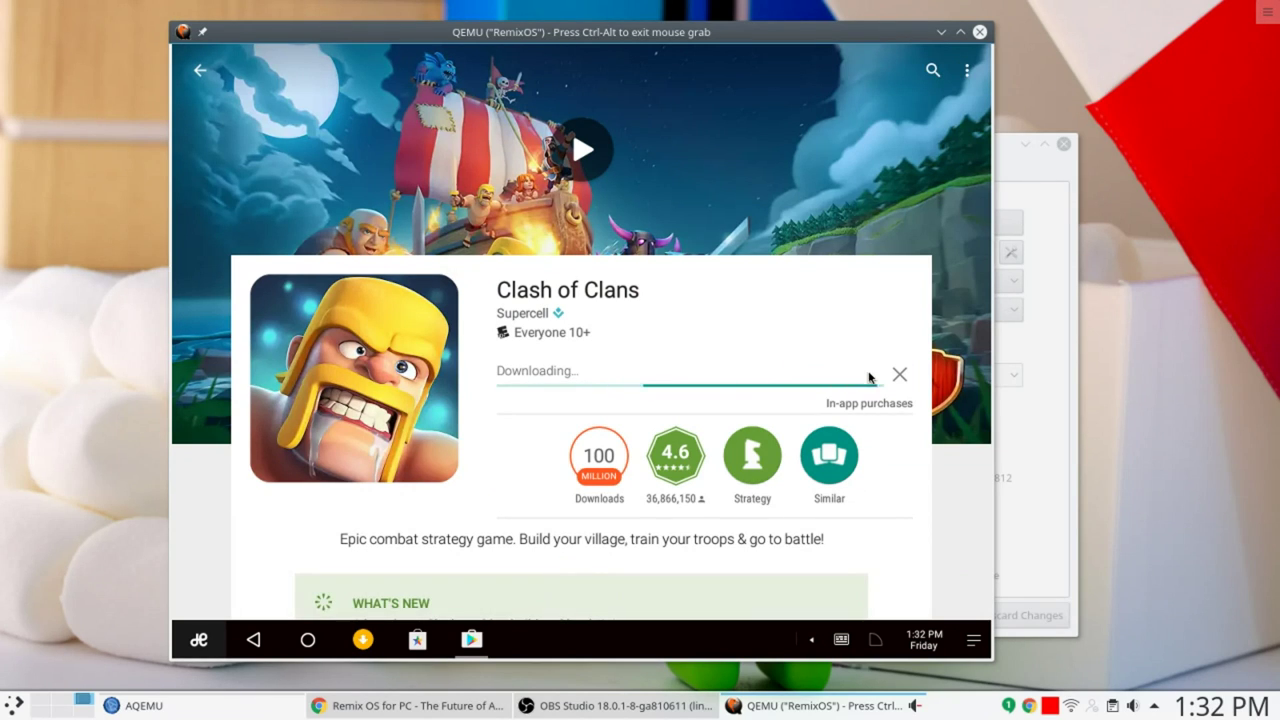
click(200, 71)
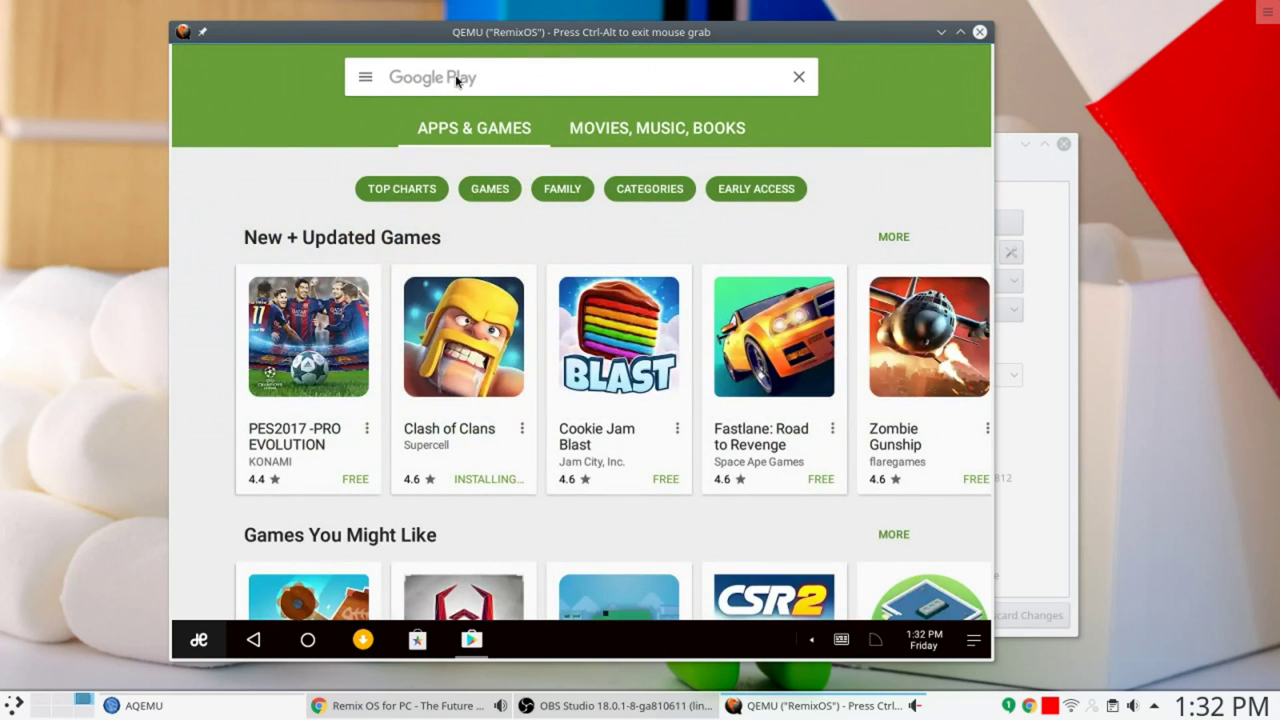
- Search Google Play for 'king of avalon', install King of Avalon: Dragon Warfare, and go back home
click(499, 77)
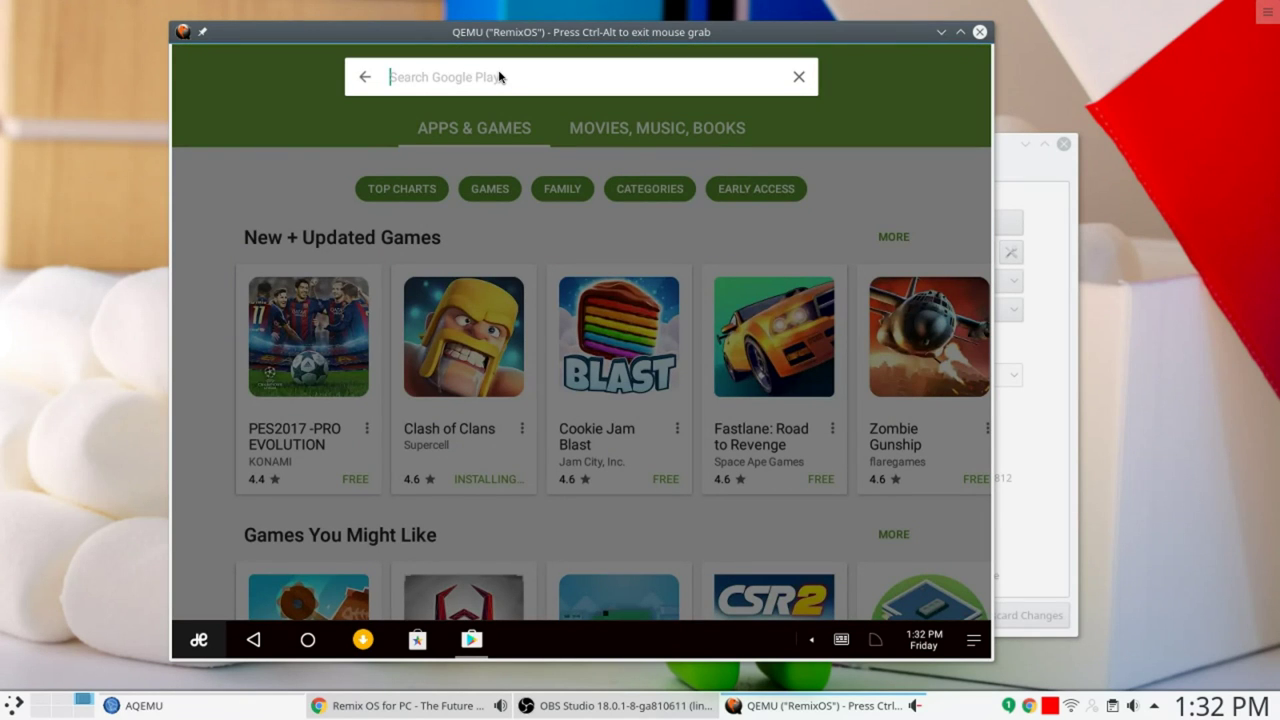
text(king of a)
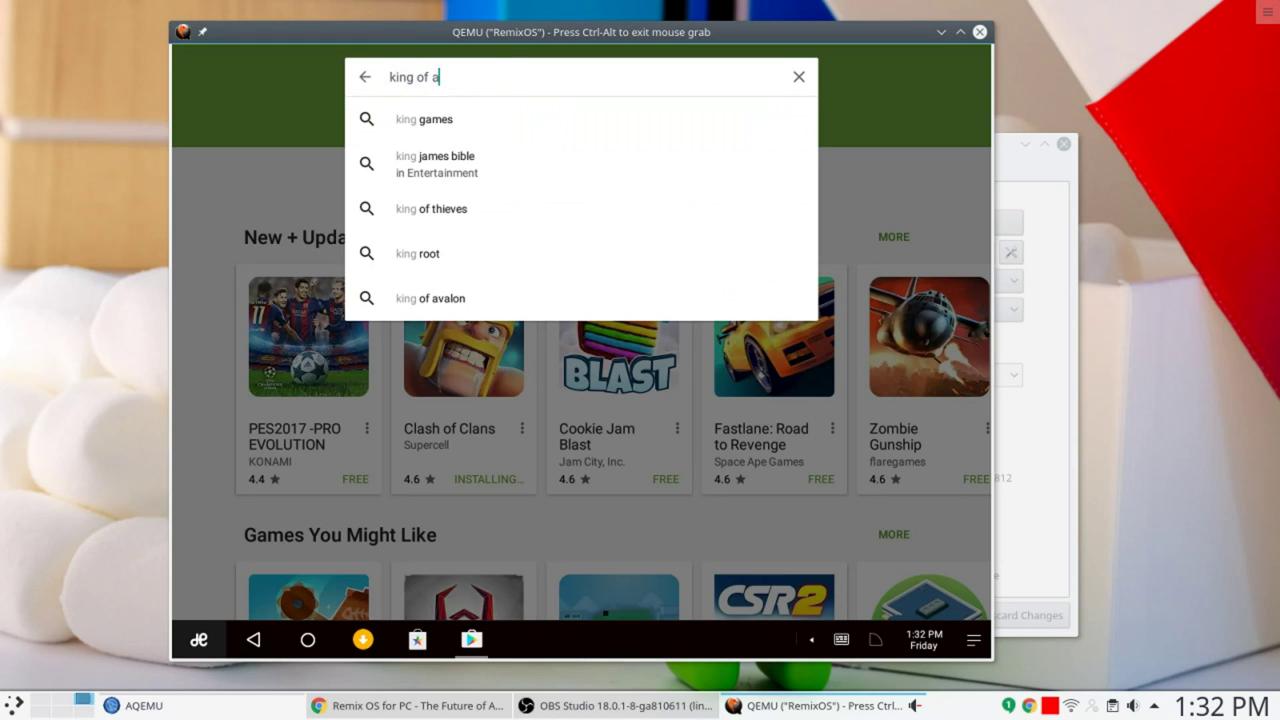
text(valon)
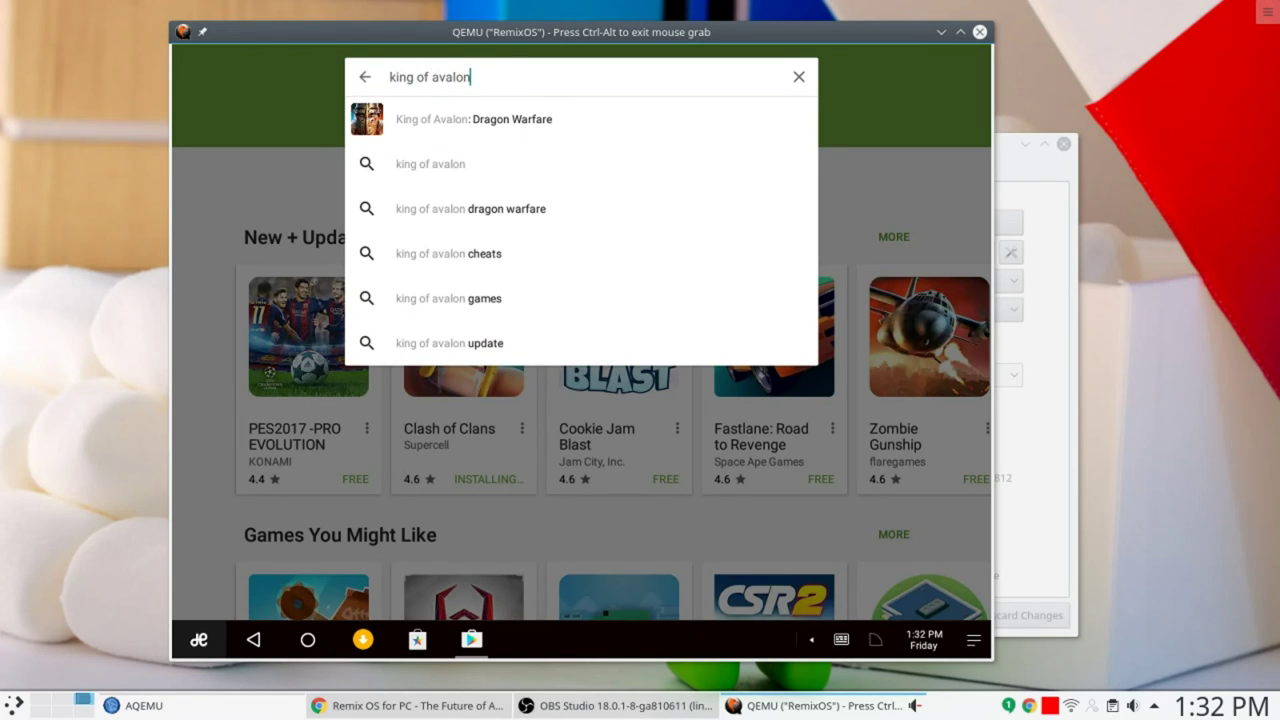
click(506, 121)
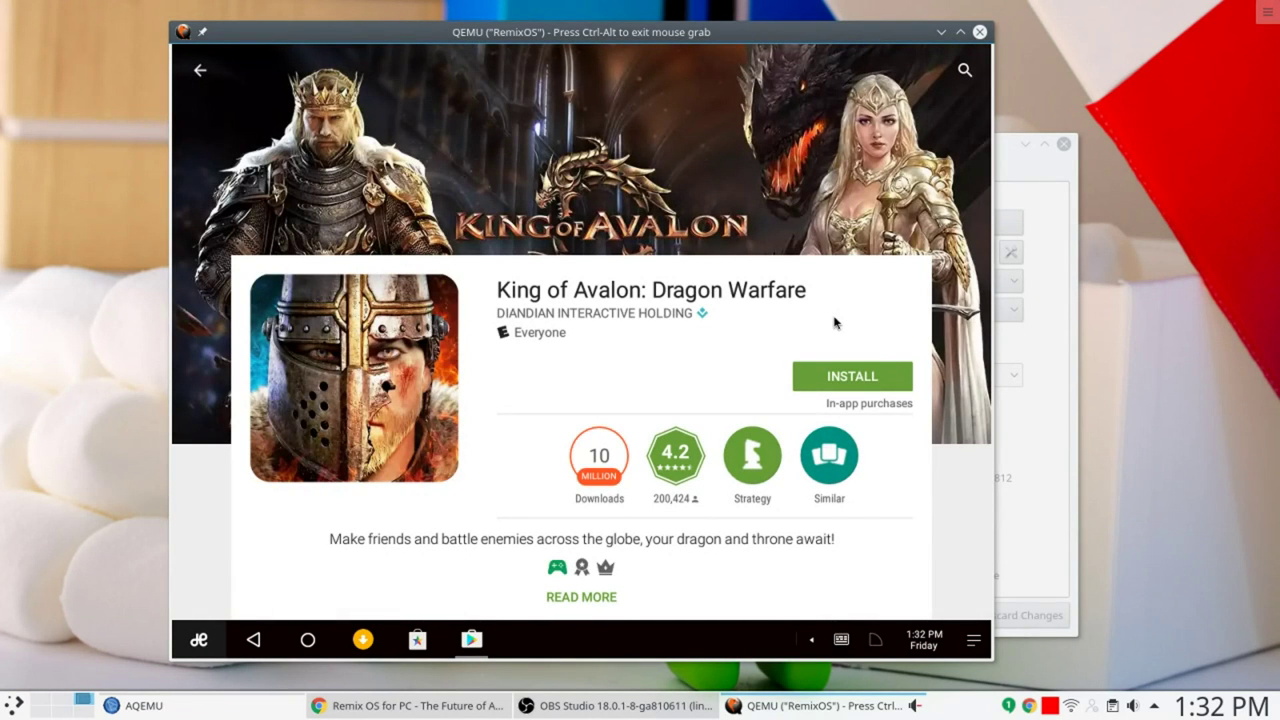
click(880, 374)
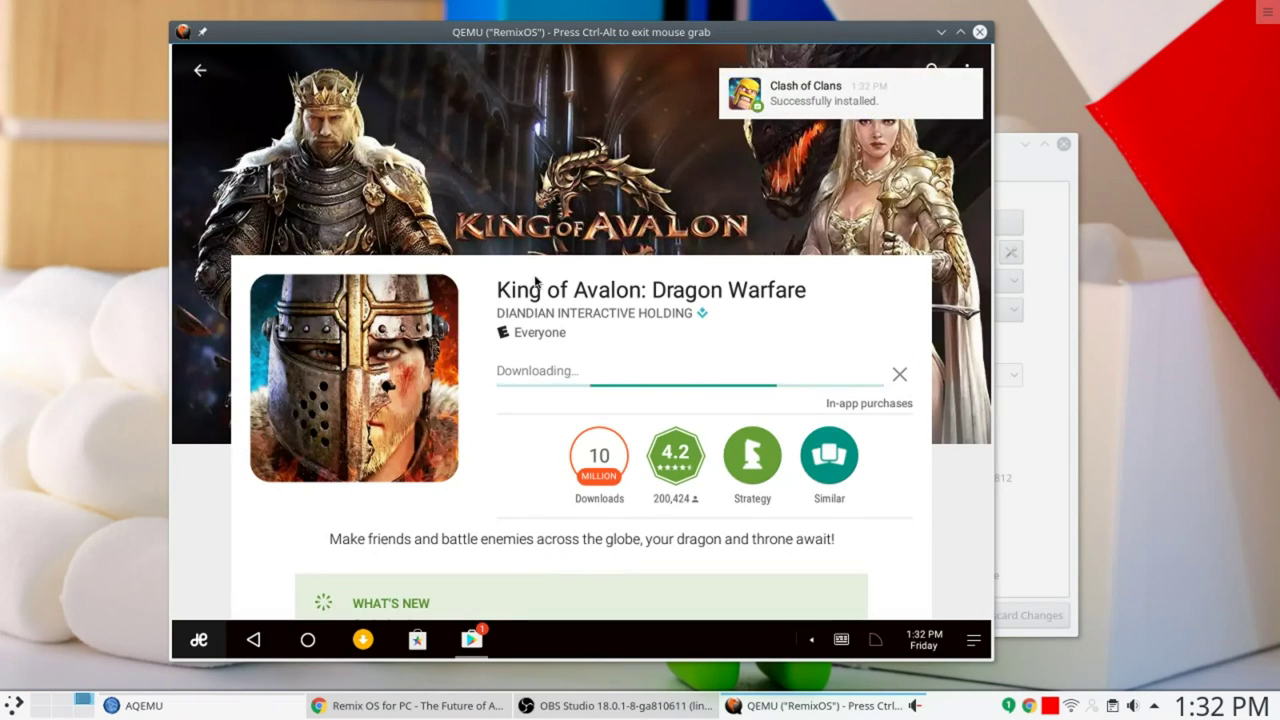
click(203, 78)
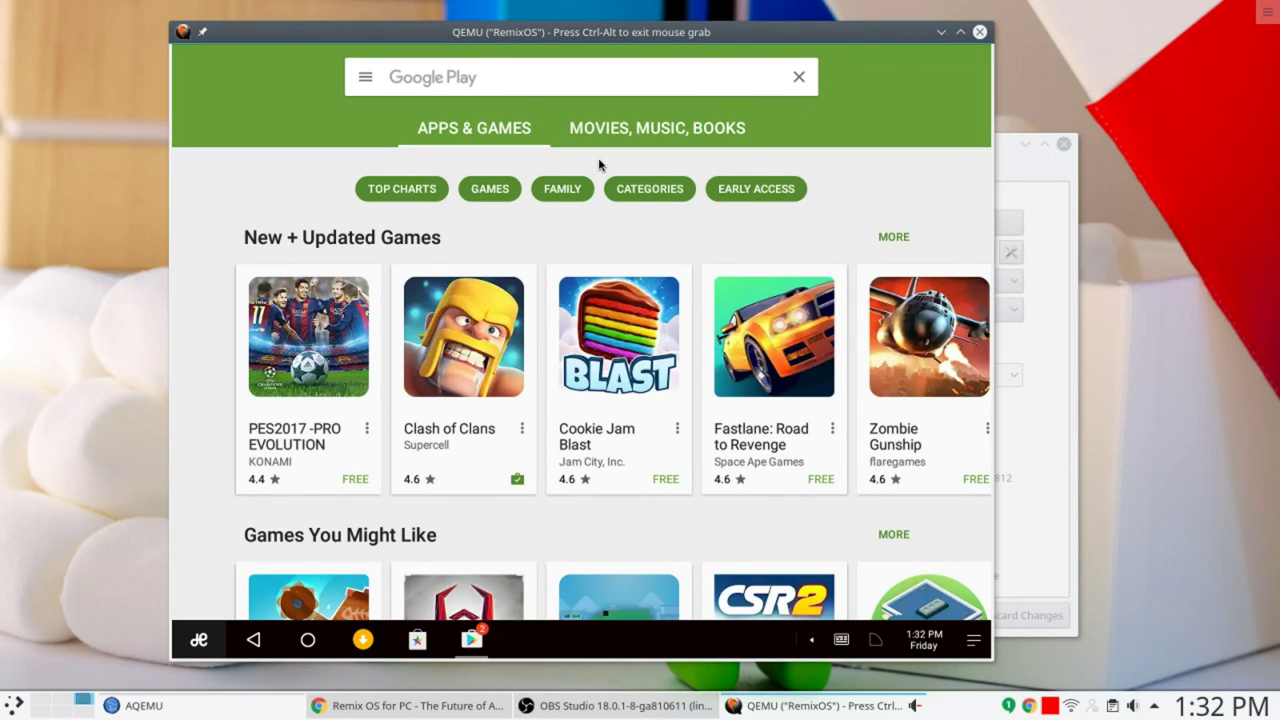
- Release the mouse with Ctrl+Alt, minimize the AQEMU manager, then quit the Play Store from the taskbar
key(ctrl+alt)
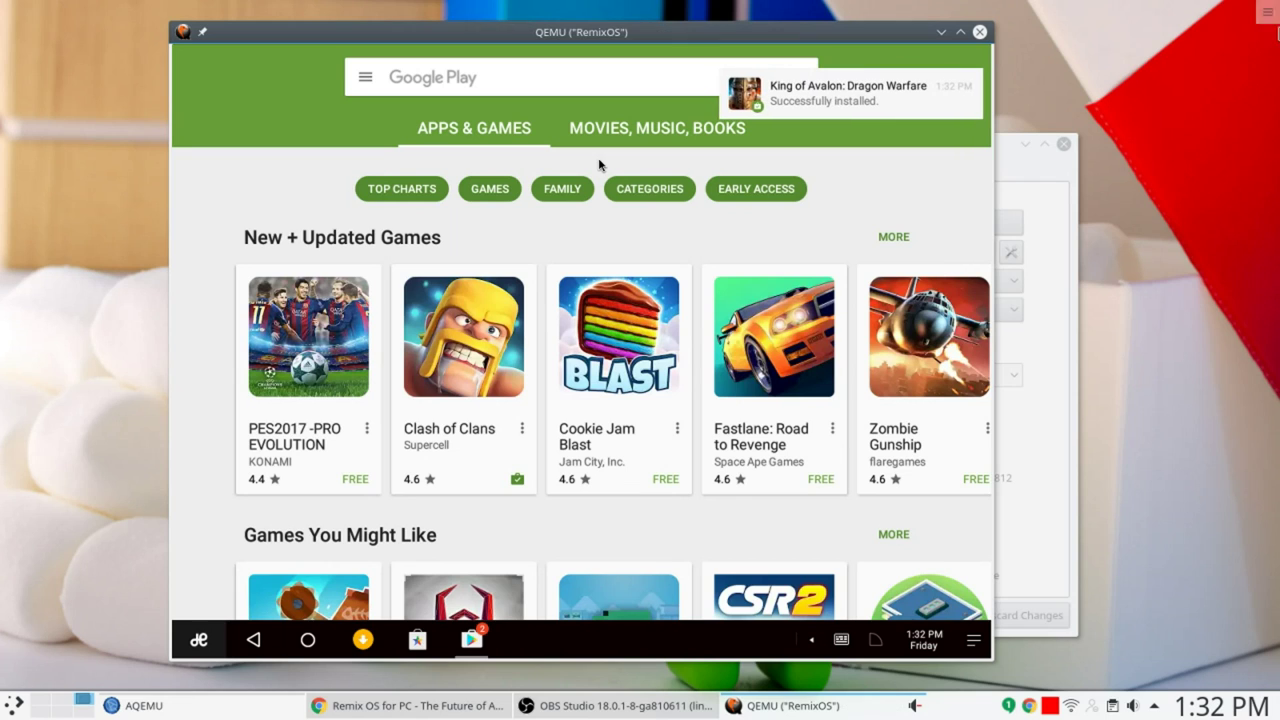
click(1055, 180)
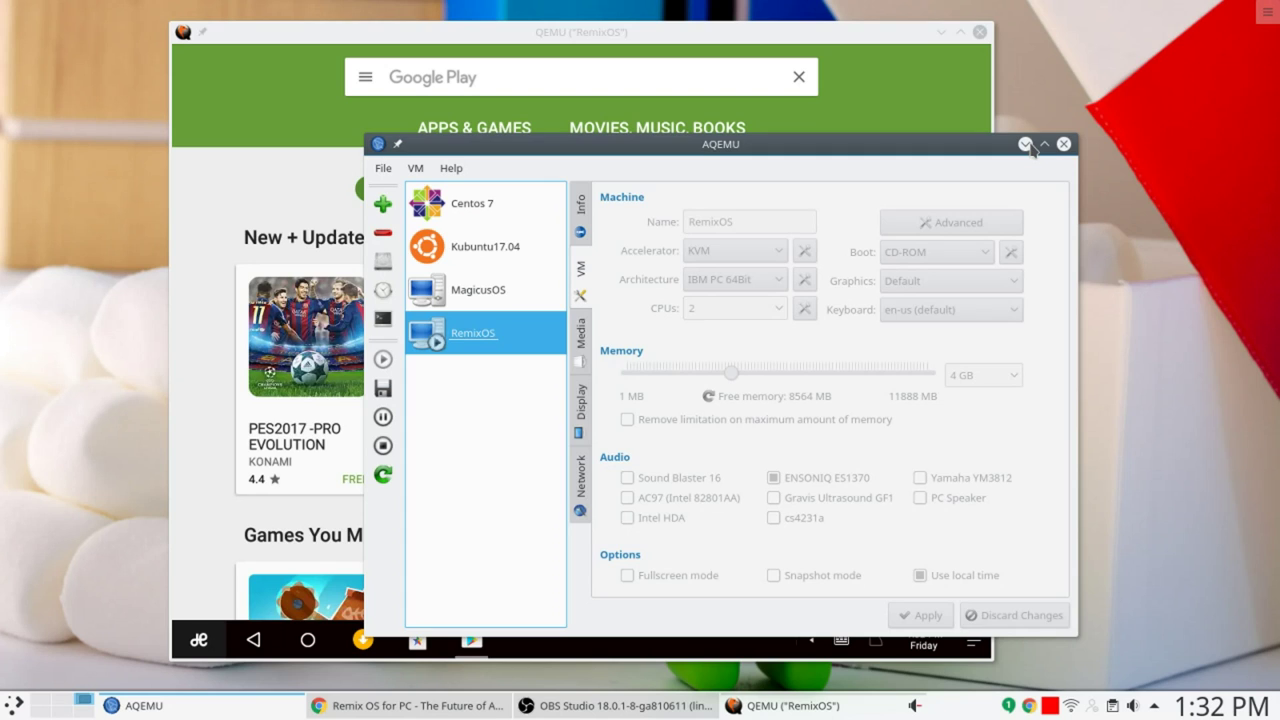
click(1025, 144)
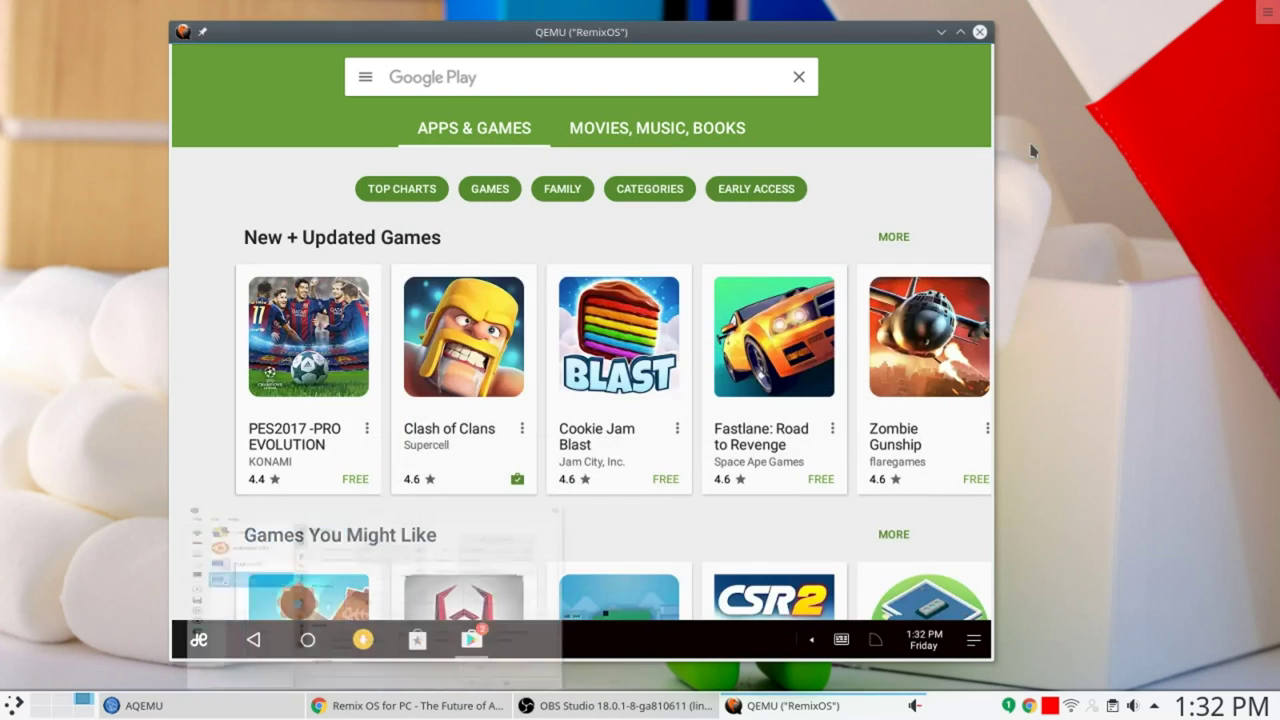
click(858, 95)
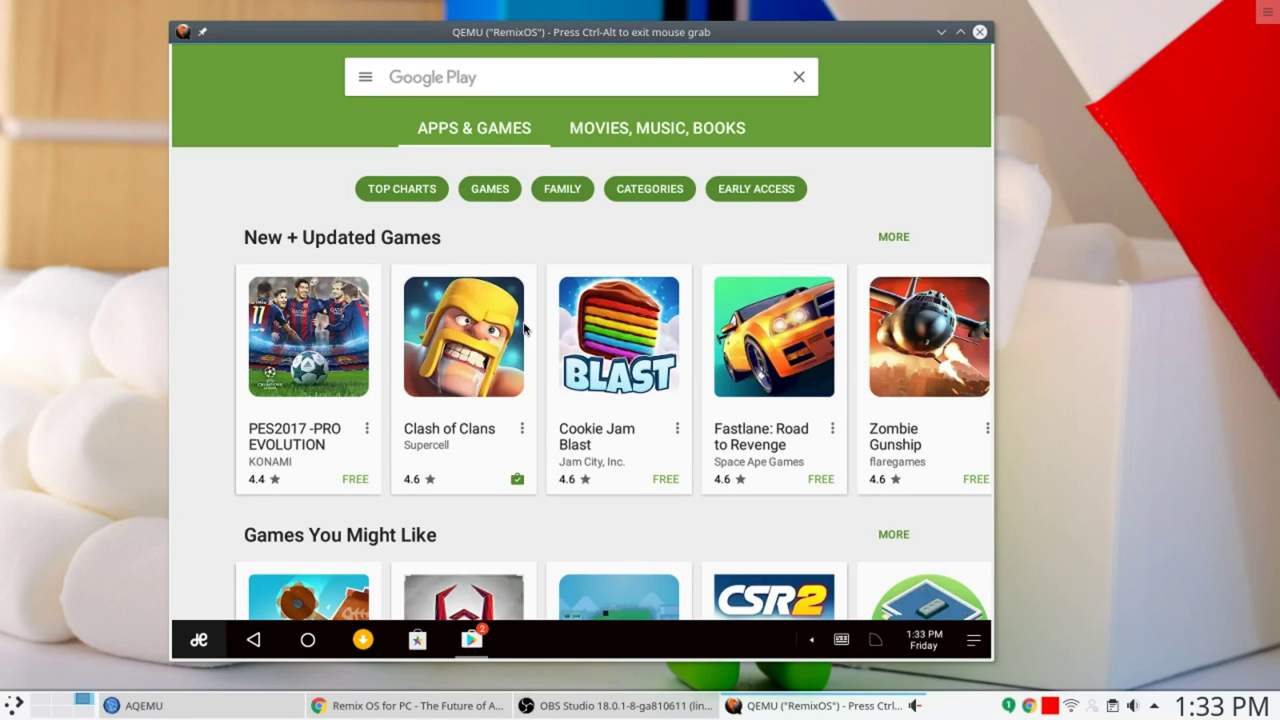
right_click(476, 641)
click(511, 587)
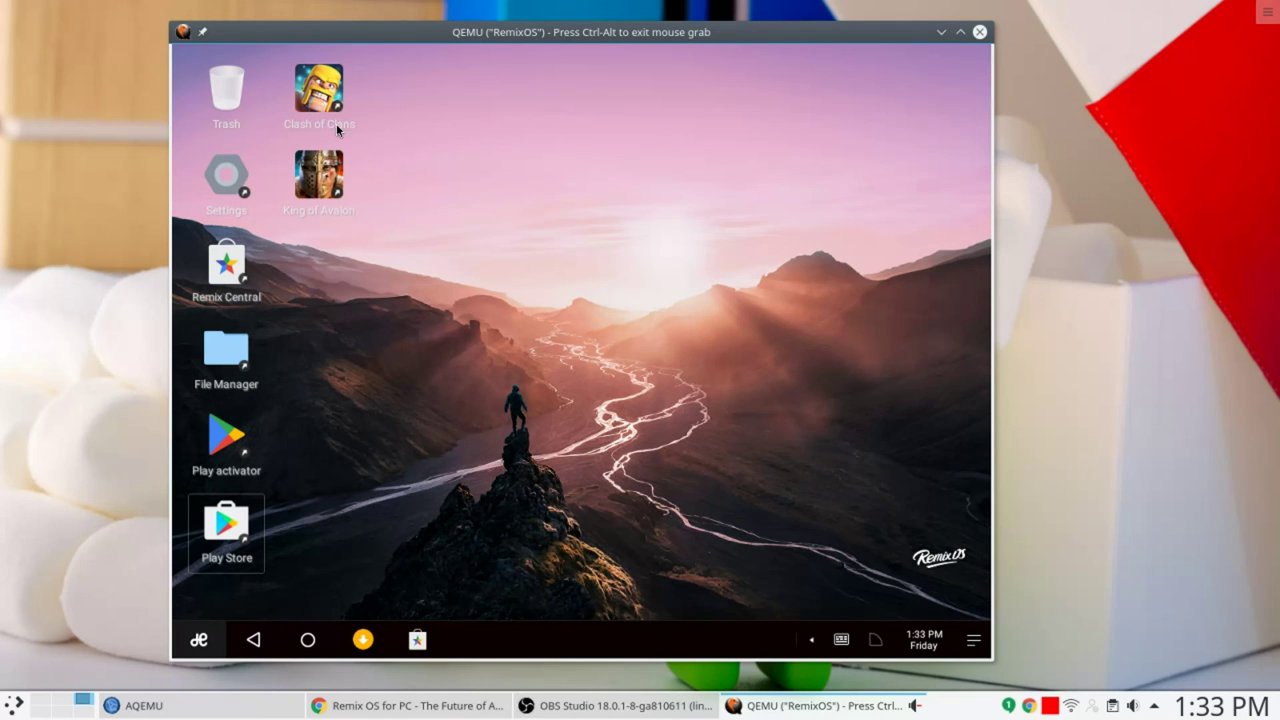
click(185, 648)
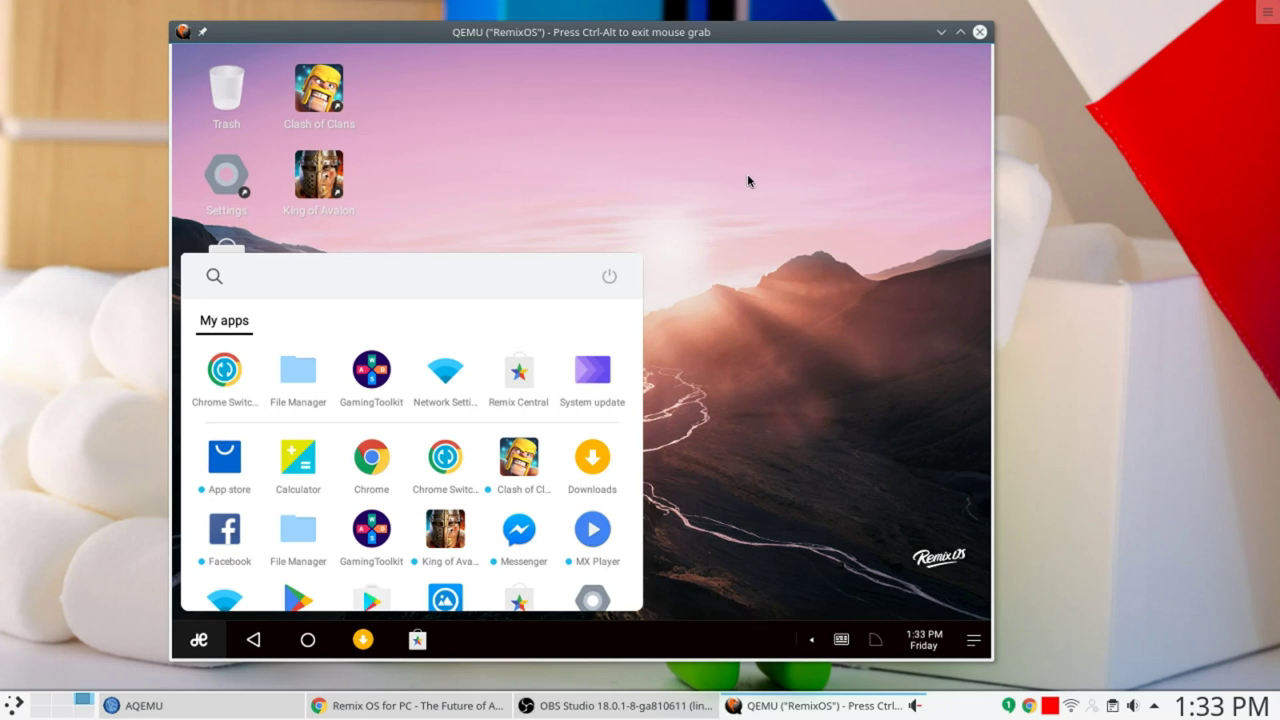
scroll(519, 382, down, 2)
scroll(519, 382, up, 2)
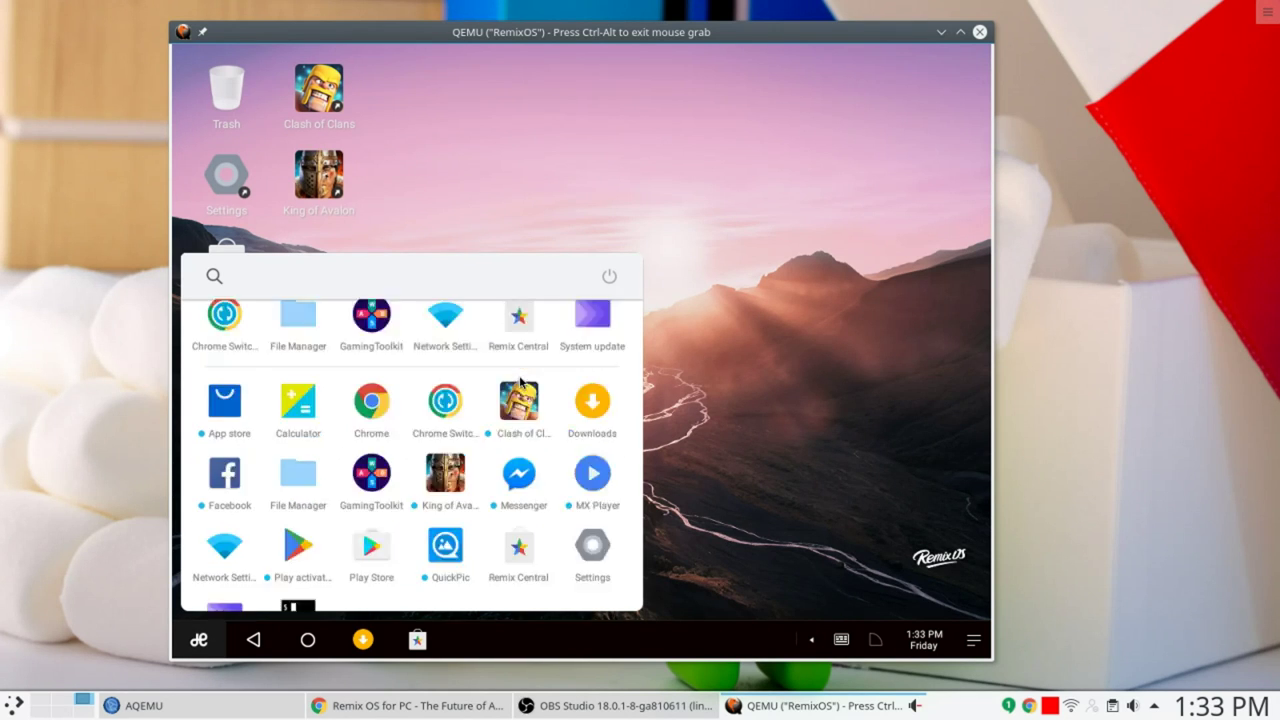
scroll(519, 382, down, 2)
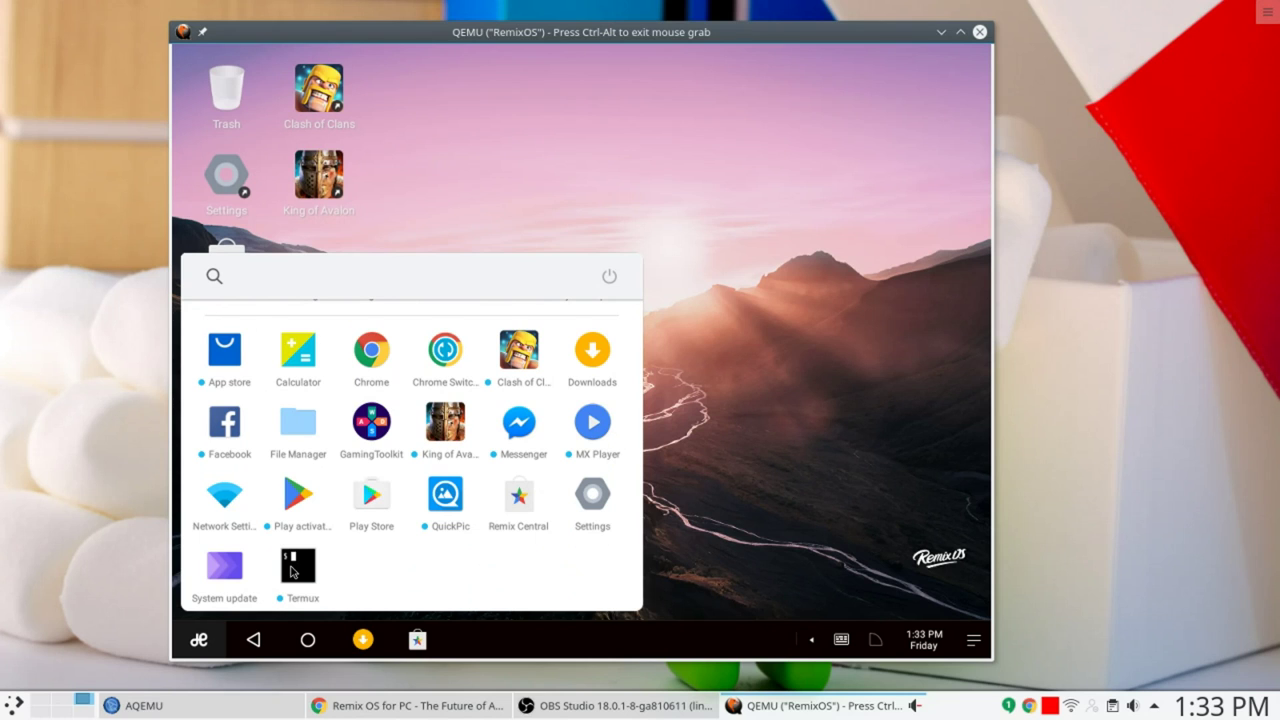
click(686, 327)
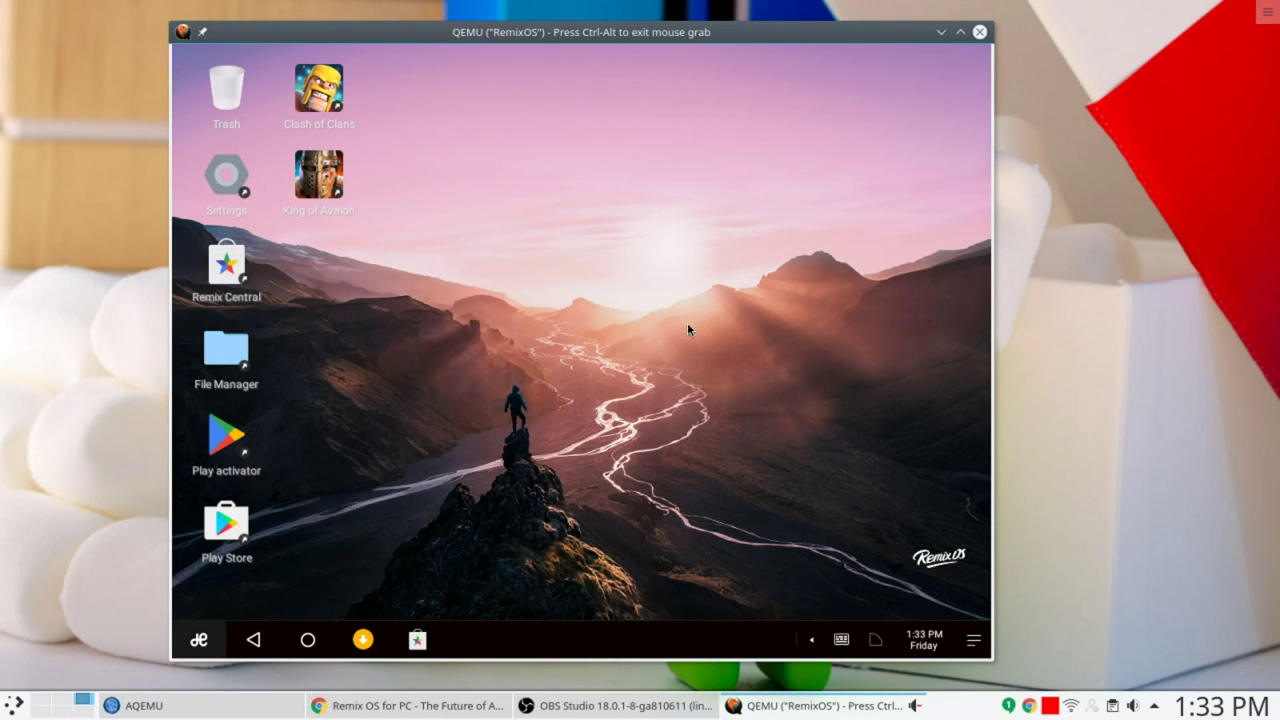
click(972, 645)
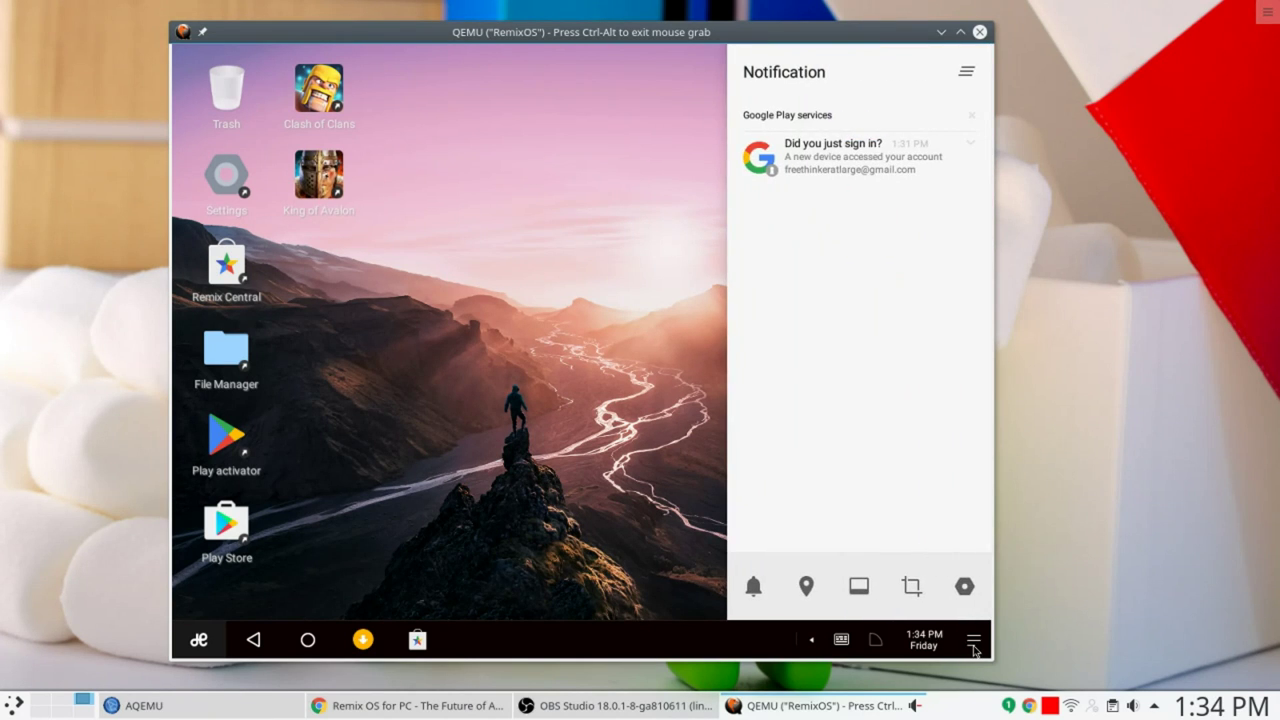
click(972, 645)
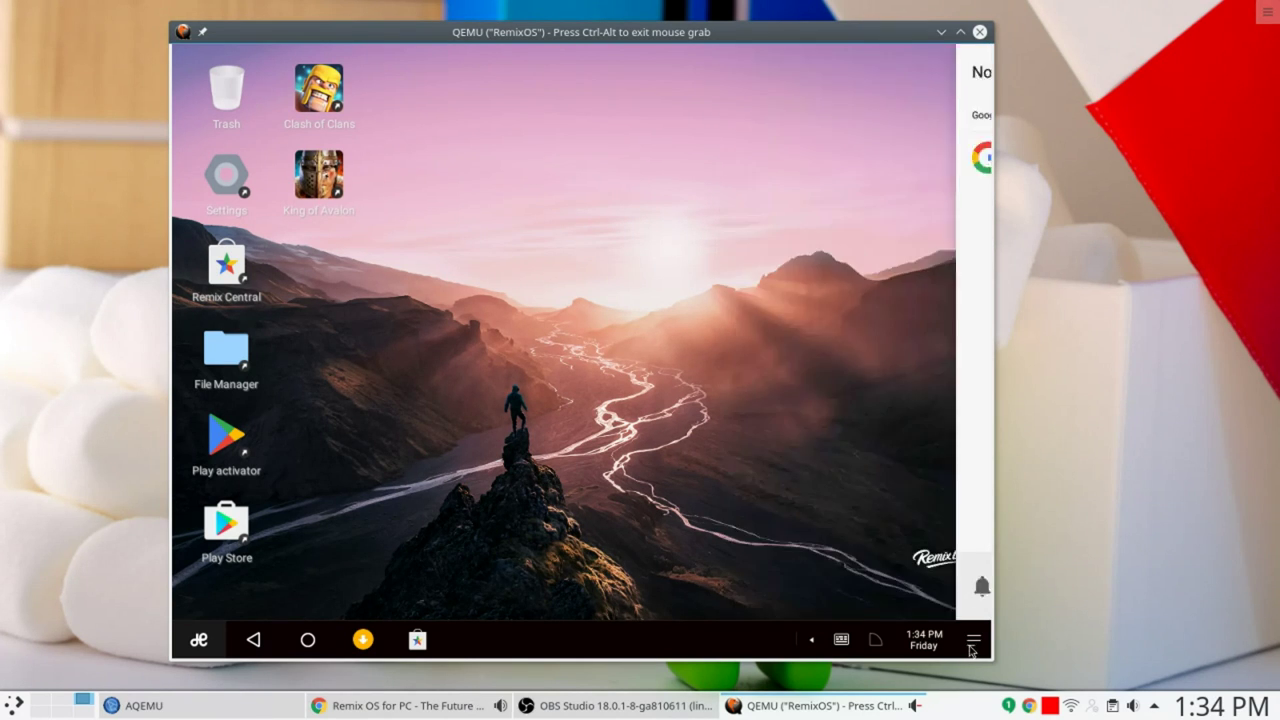
click(873, 642)
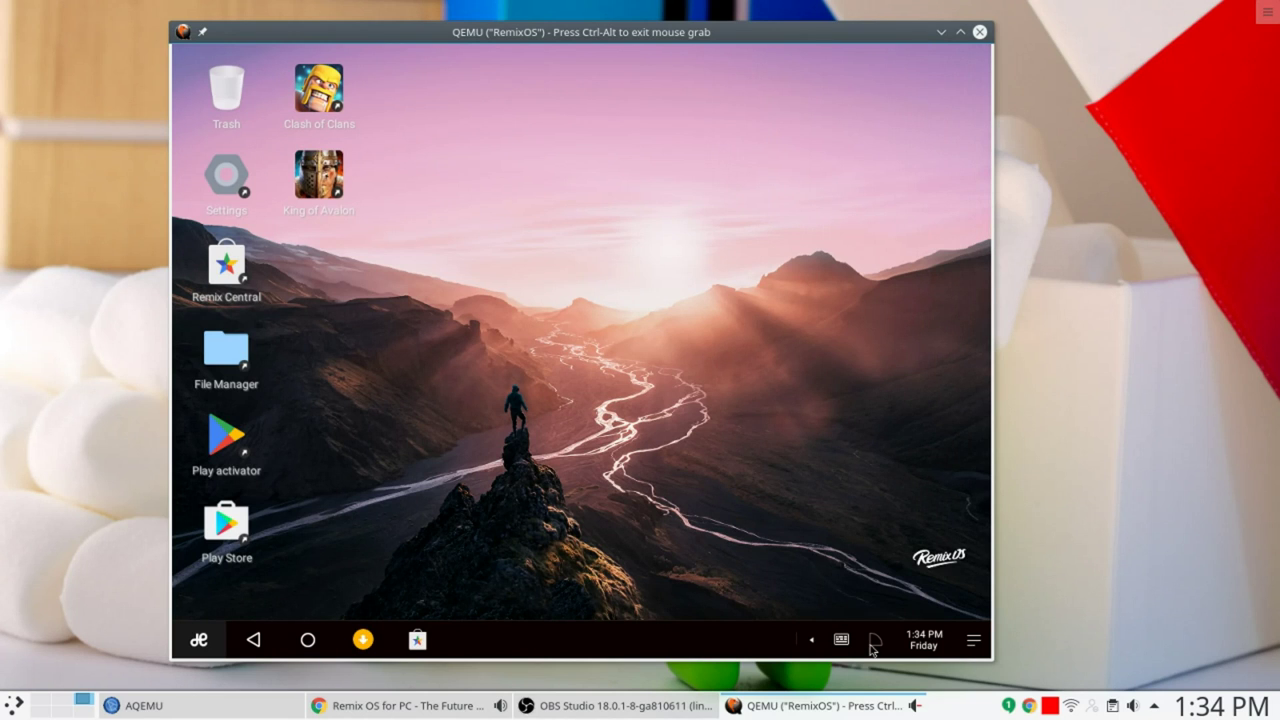
click(869, 436)
click(368, 644)
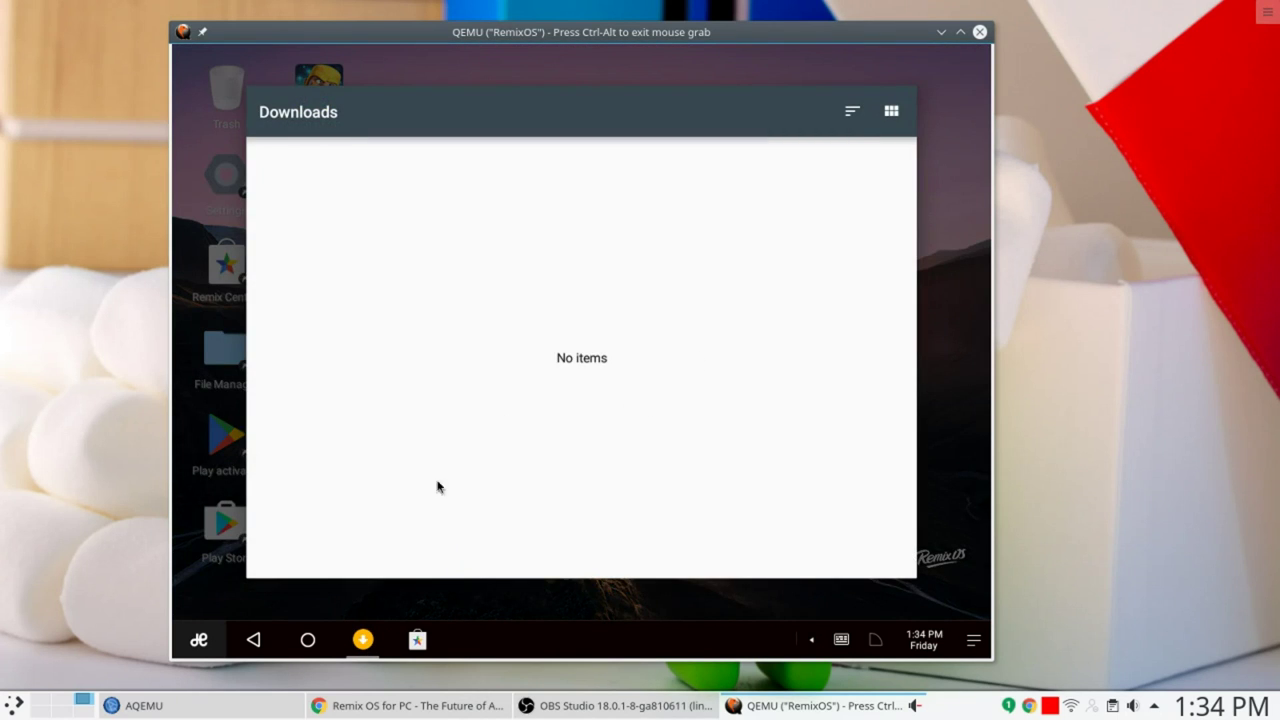
click(366, 640)
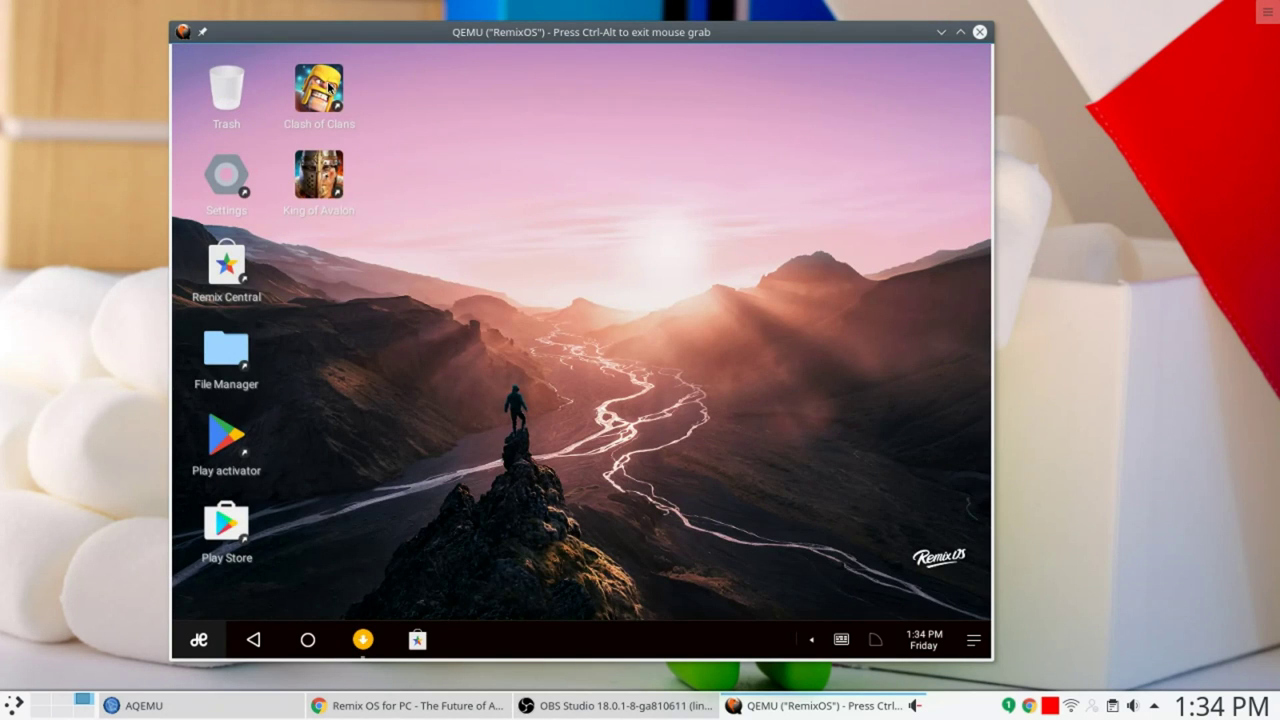
- Launch Clash of Clans, move its window aside, accept its notice, and agree to install Google Play Games
double_click(330, 88)
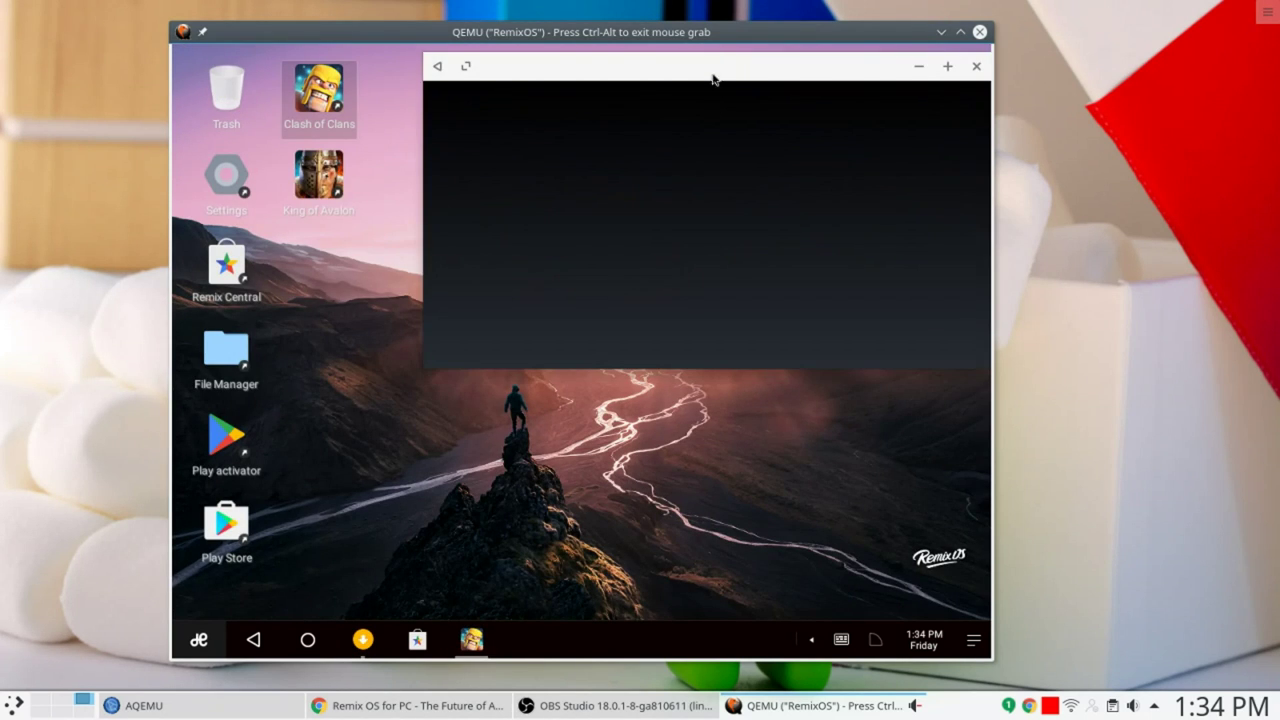
drag(713, 79, 556, 103)
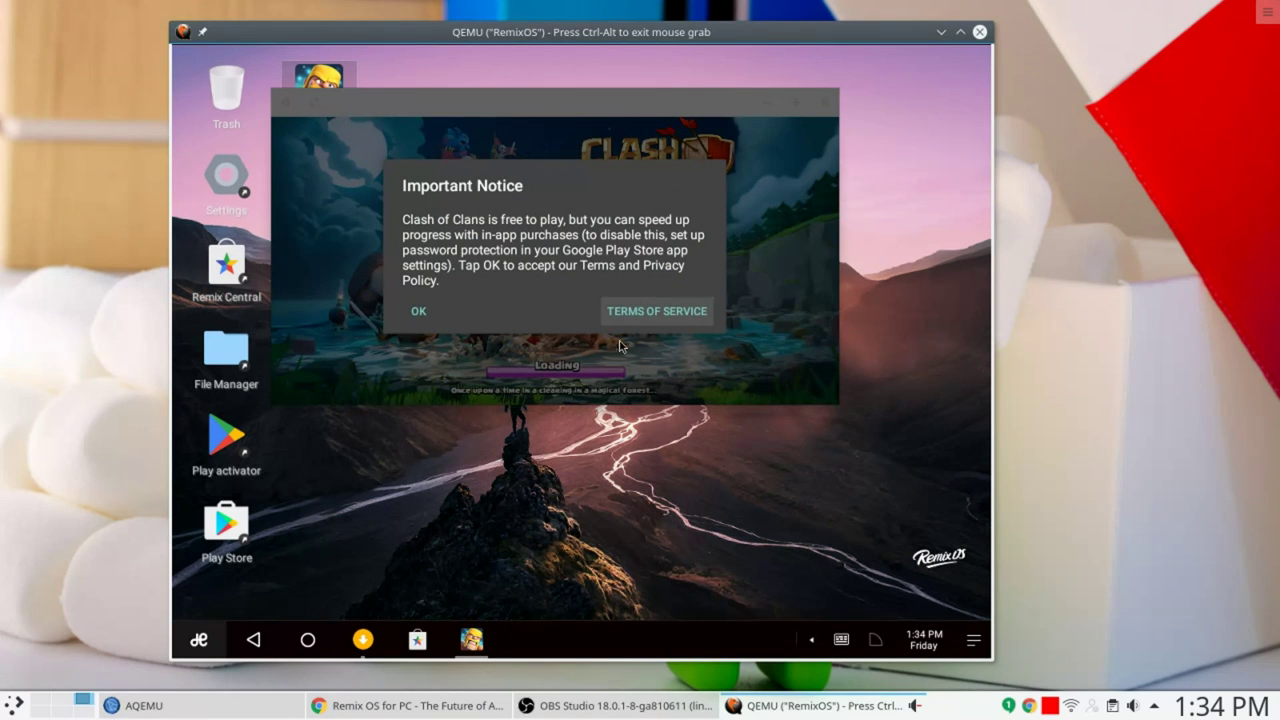
click(409, 312)
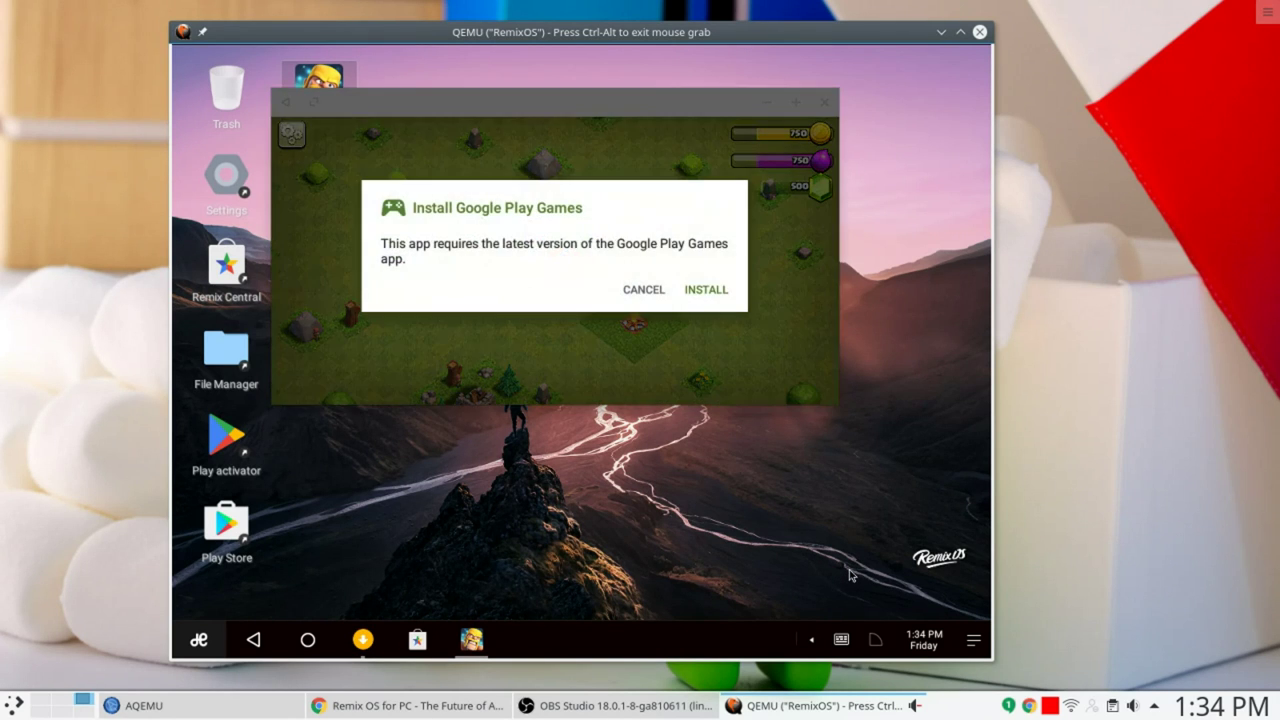
click(704, 291)
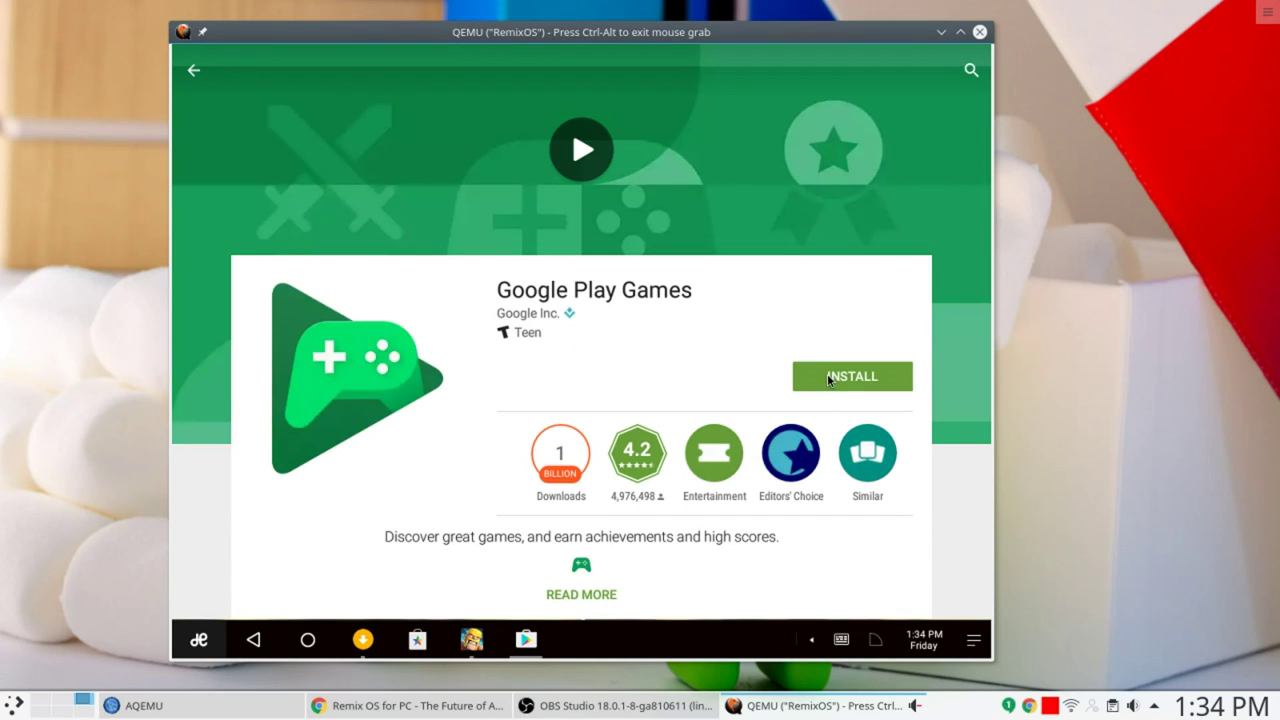
- Install and open Google Play Games, go to Play Now, then close the Play Games window
click(828, 377)
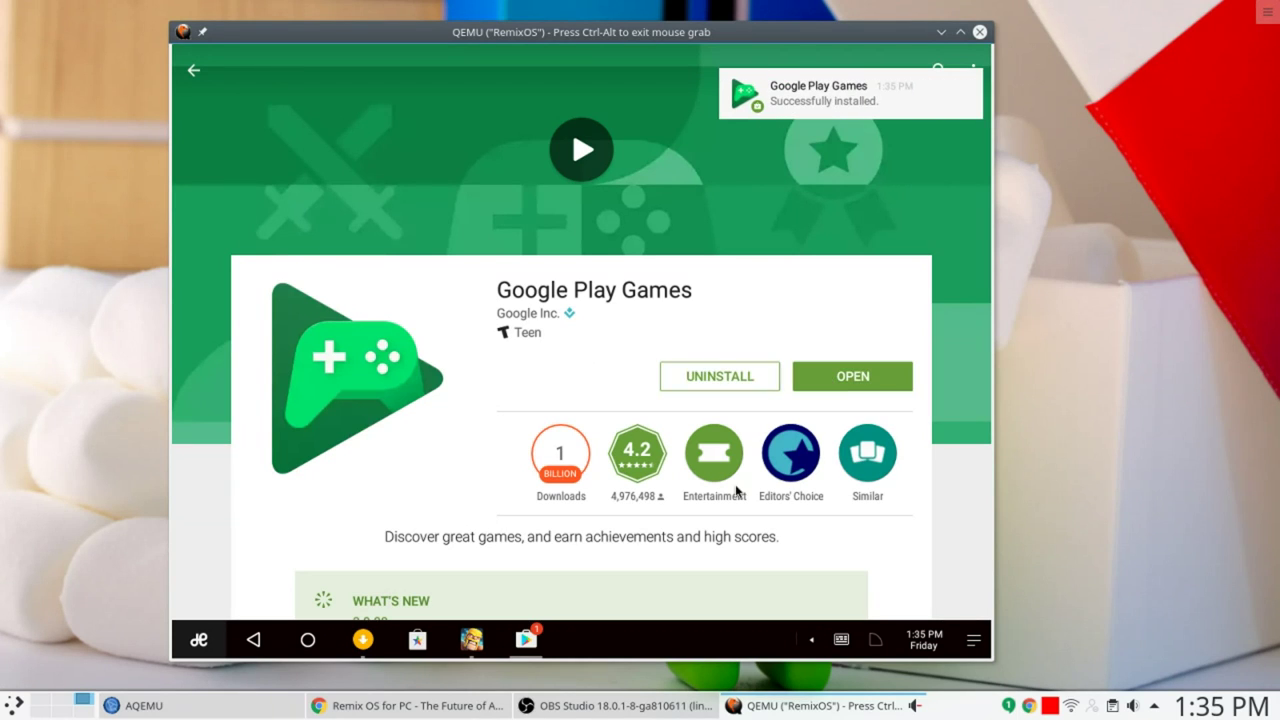
right_click(536, 643)
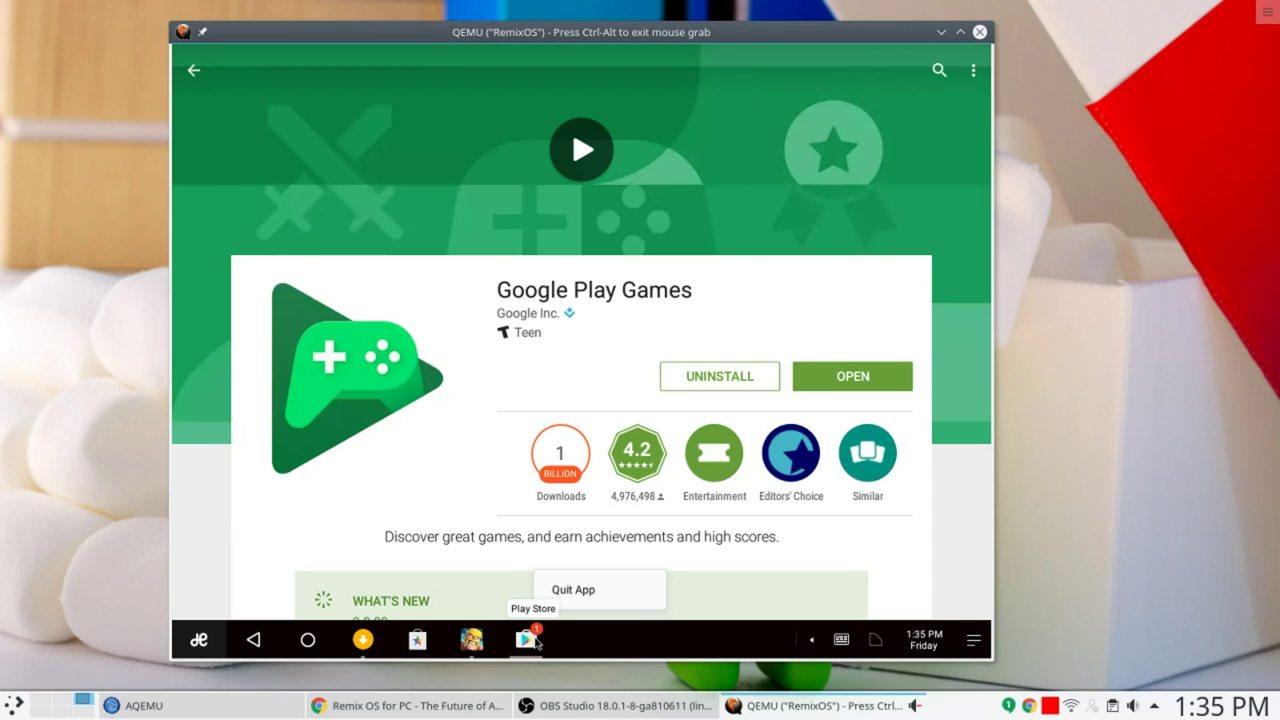
click(848, 375)
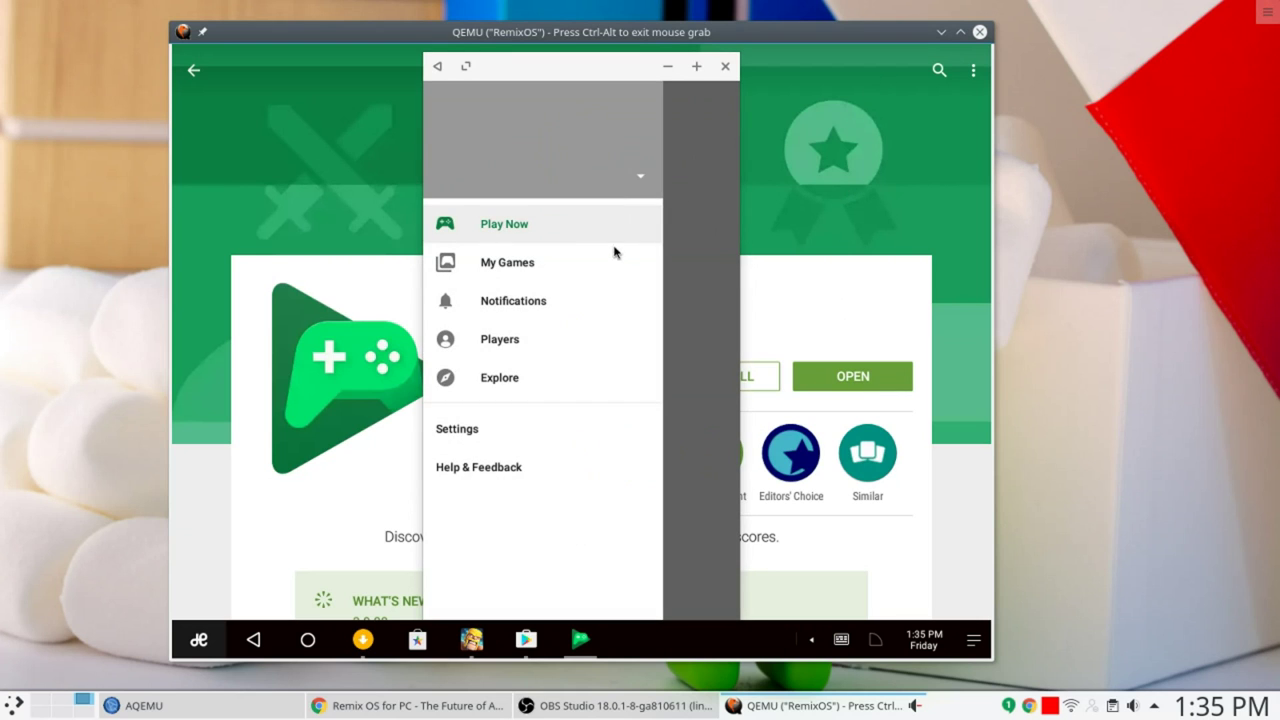
click(579, 222)
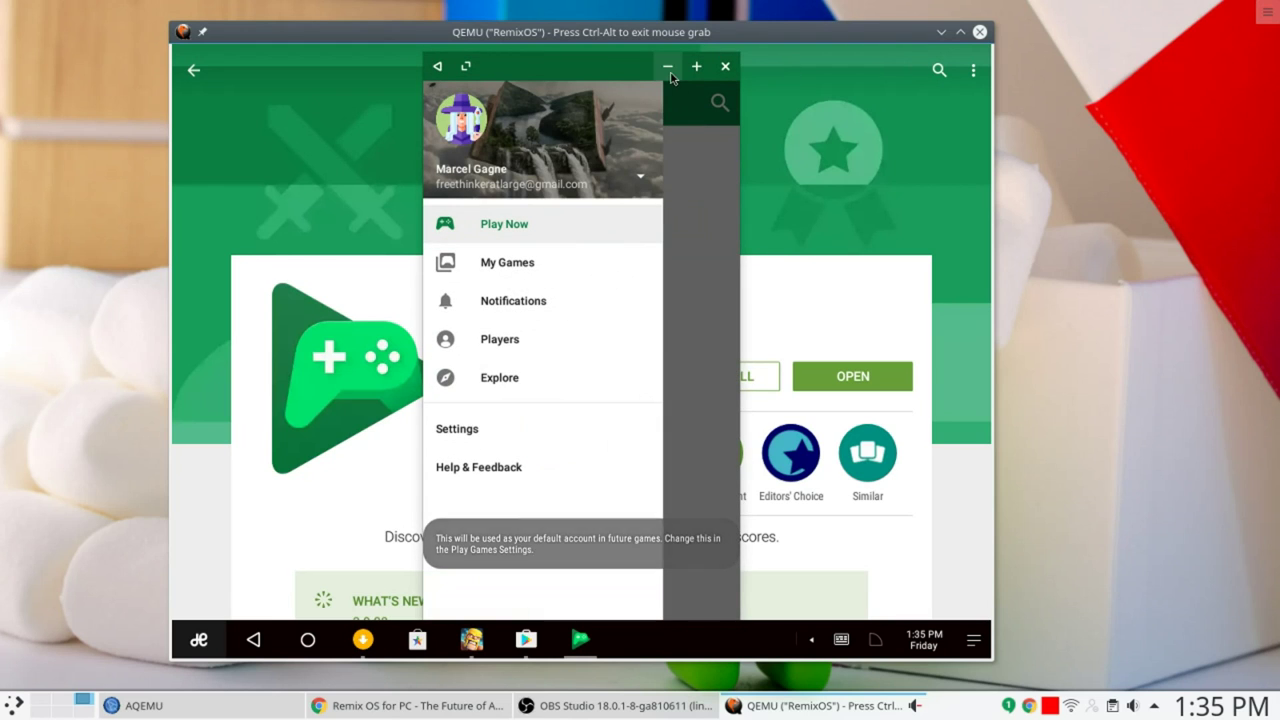
click(668, 70)
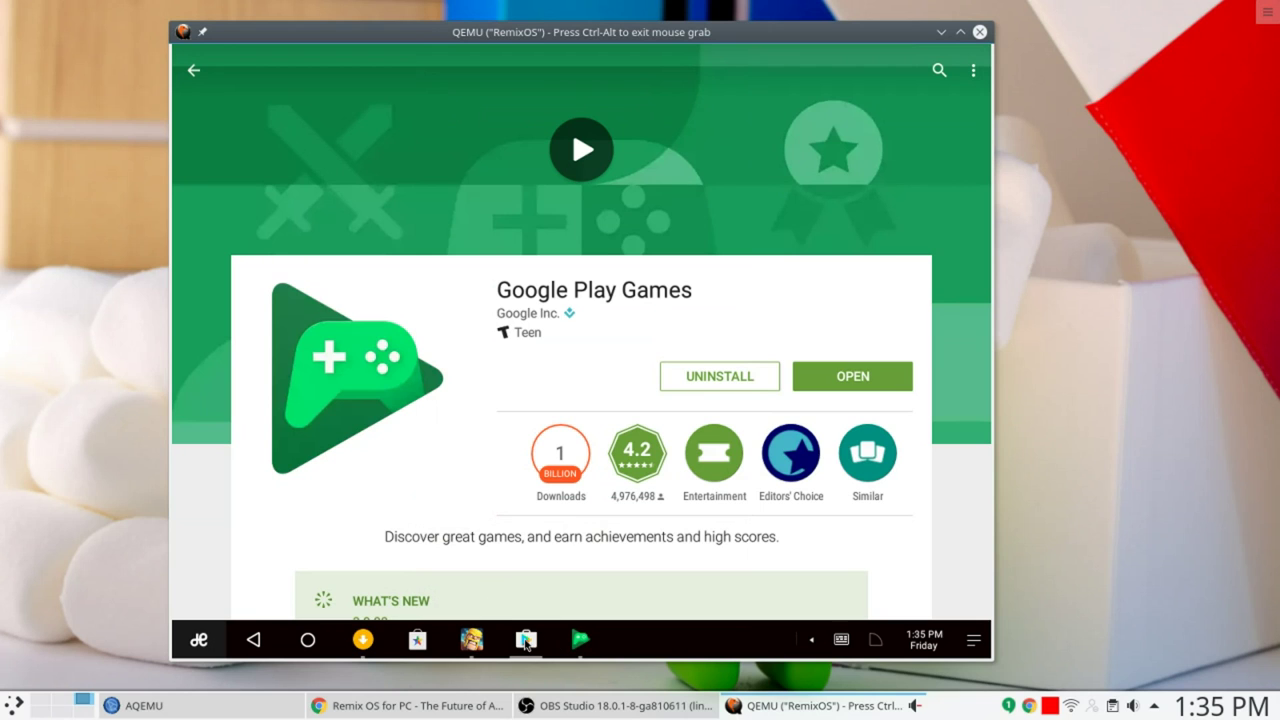
- Quit the Play Store via its taskbar icon and move the Clash of Clans window down and right
right_click(526, 643)
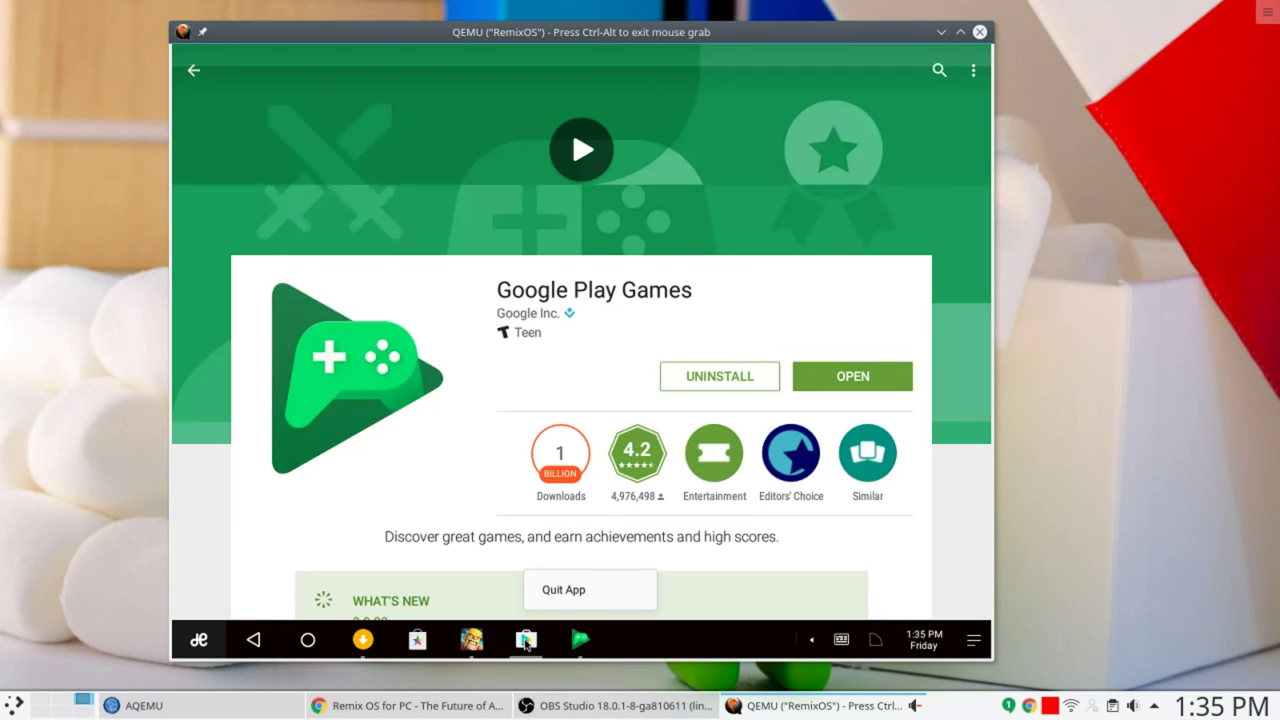
click(568, 592)
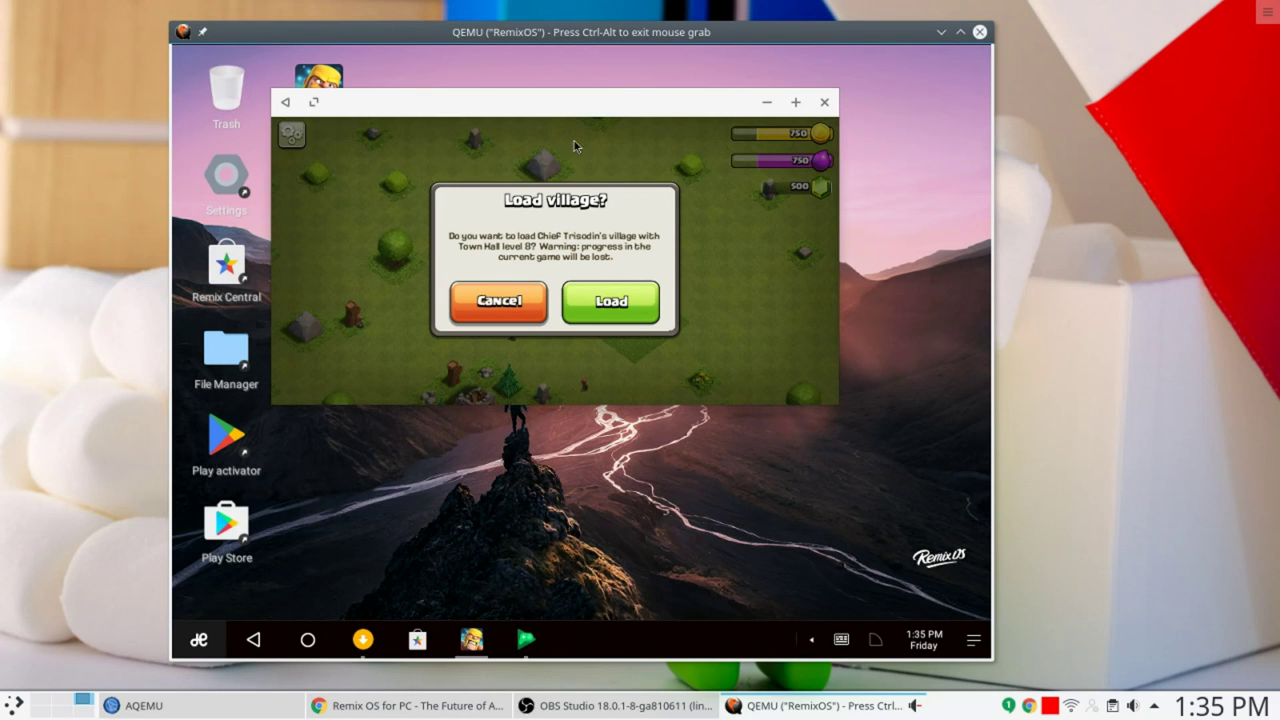
drag(570, 105, 574, 243)
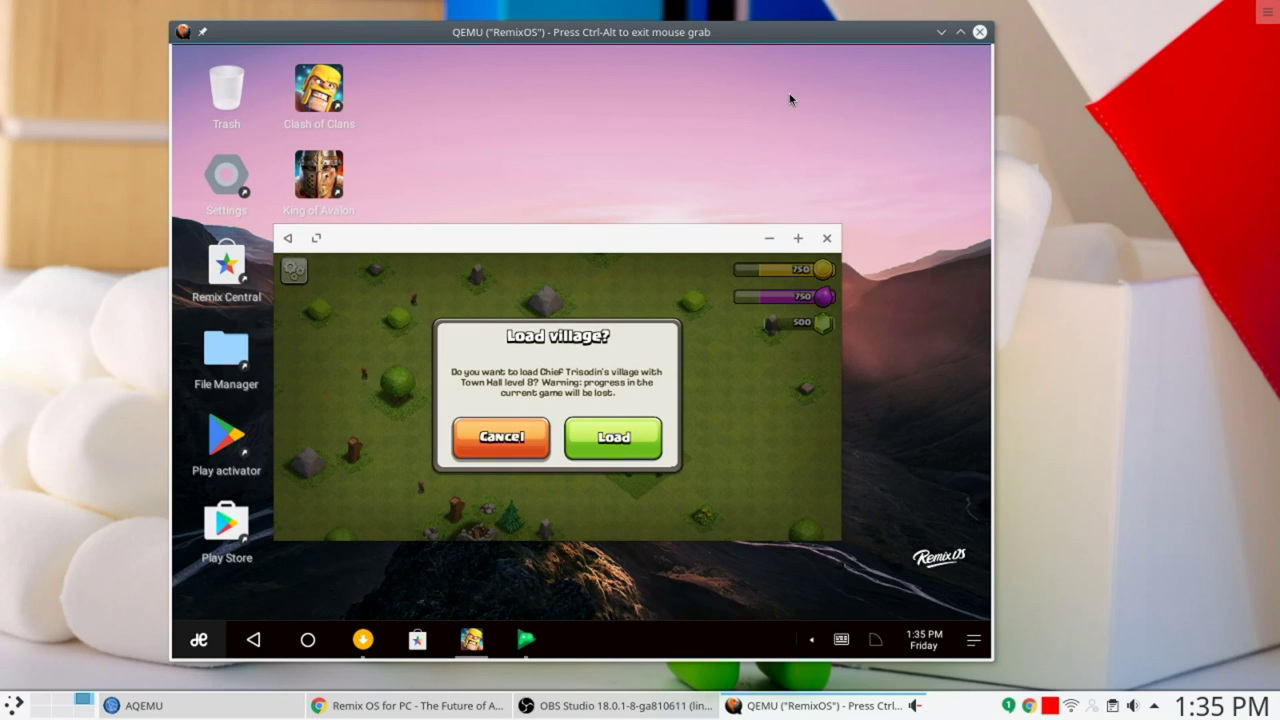